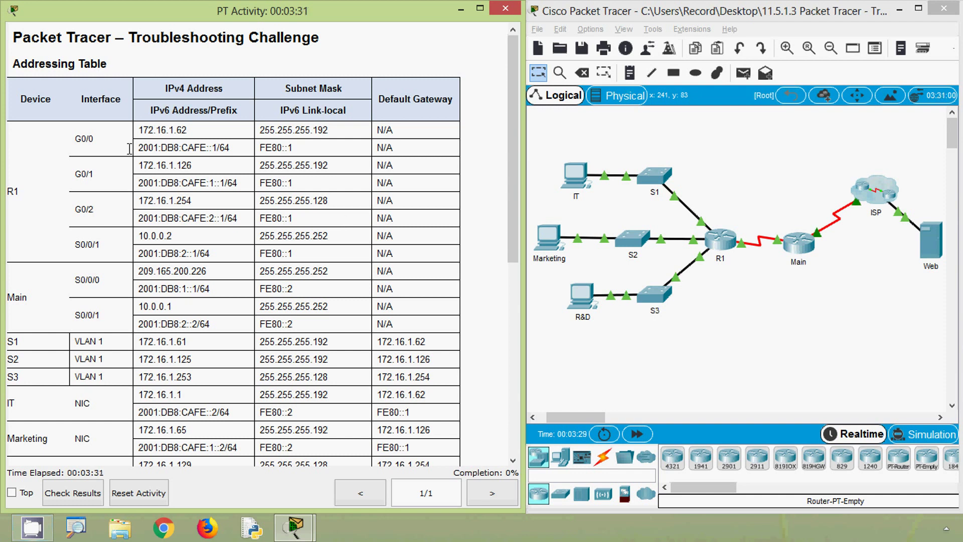
Step: Scroll the PT Activity instructions down to the Scenario/Background and Requirements sections
scroll(141, 231, "down", 4)
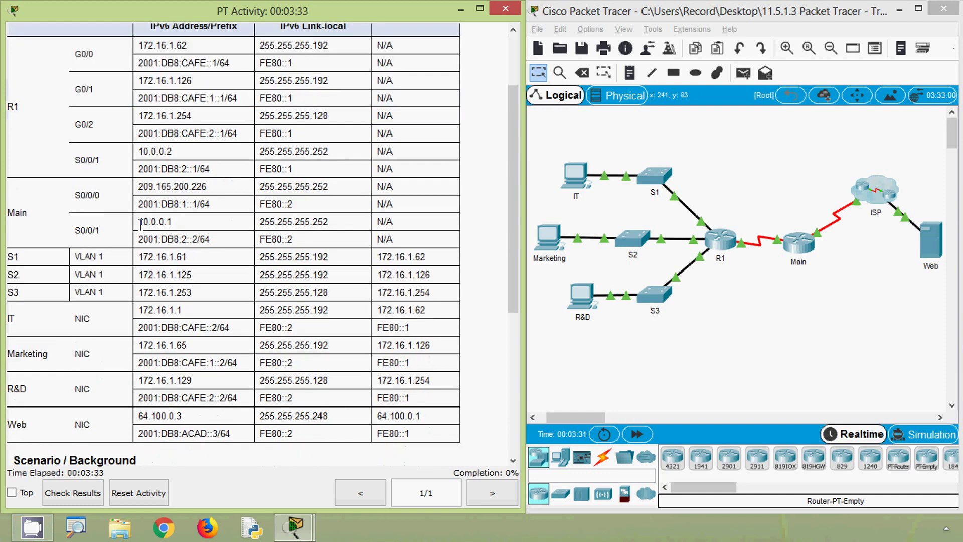
scroll(141, 231, "down", 4)
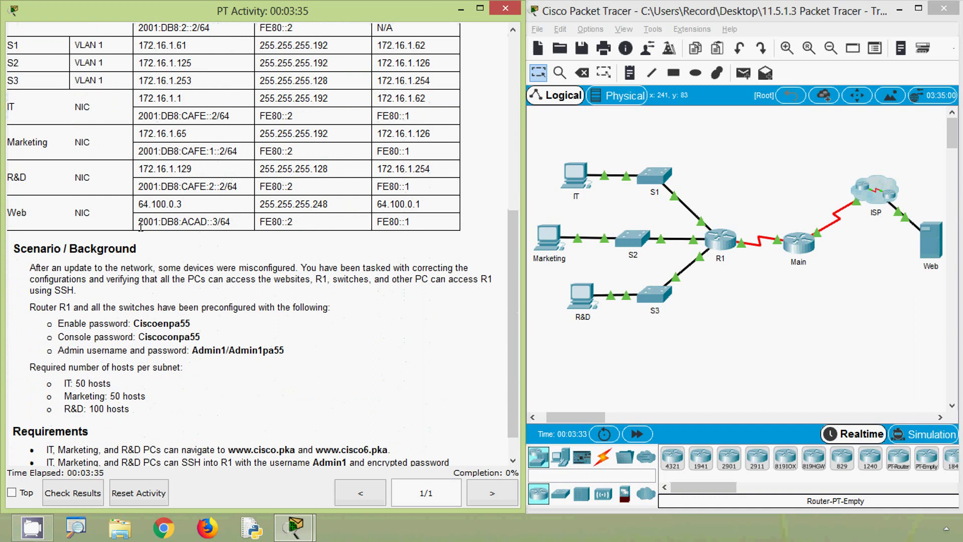
scroll(141, 225, "down", 1)
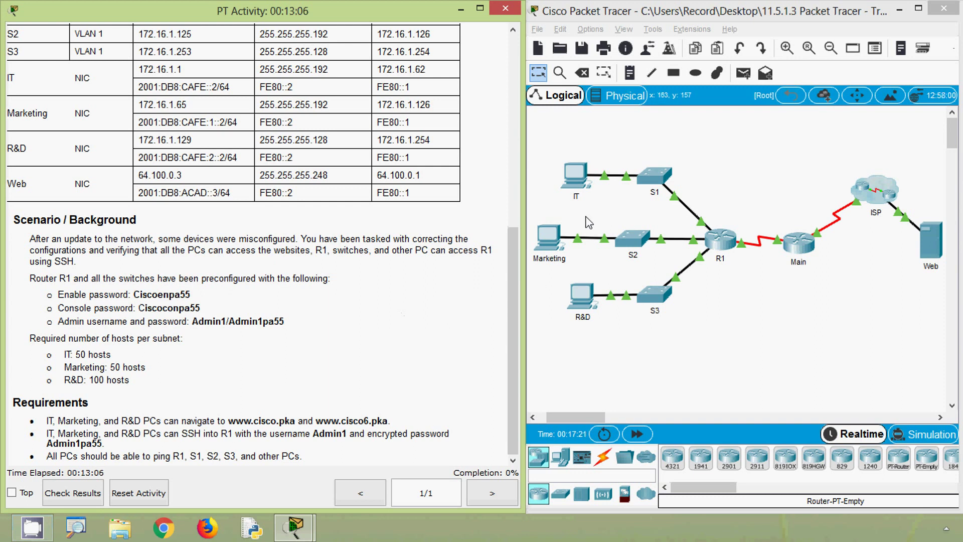
Step: Open the IT PC's IP Configuration and place it beside the addressing table
left_click(576, 177)
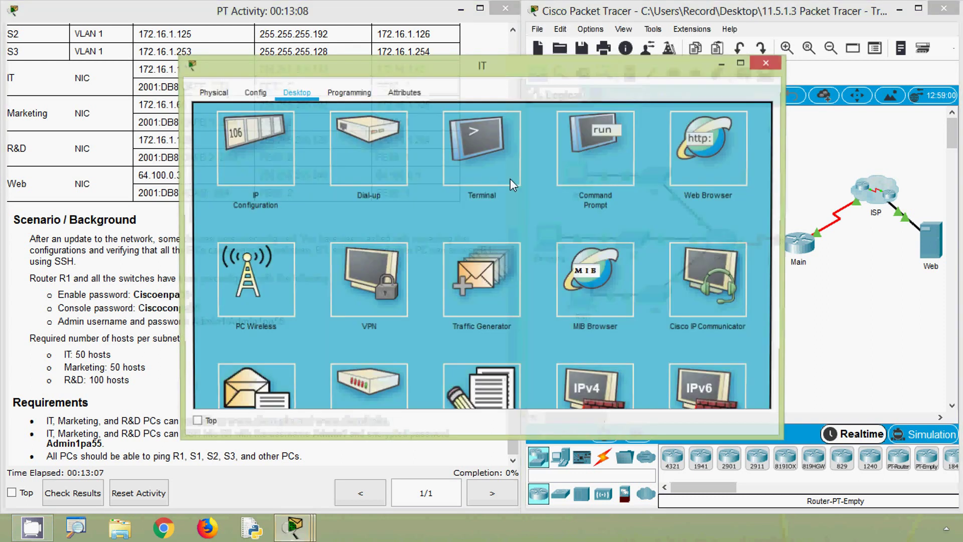
left_click(273, 173)
left_click(182, 177)
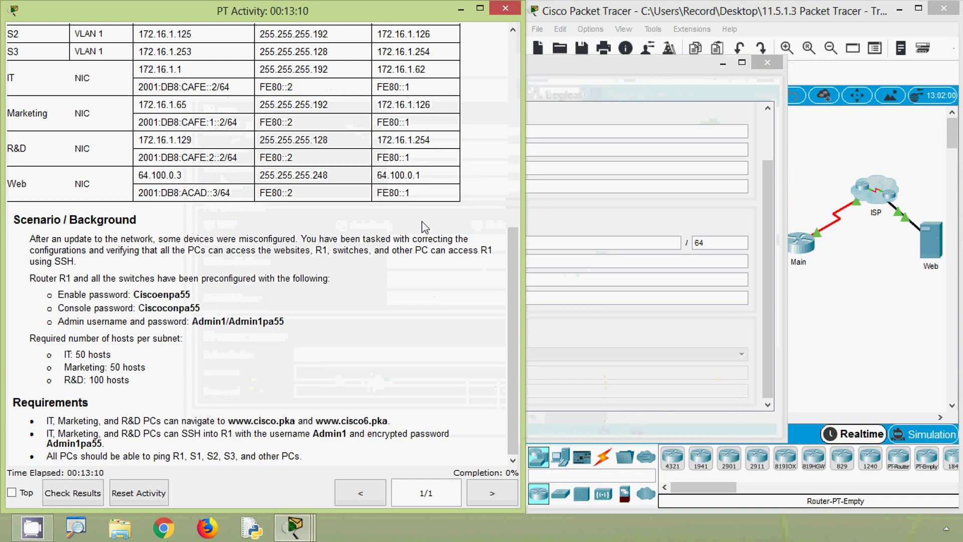
left_click_drag(508, 247, 622, 58)
left_click(569, 67)
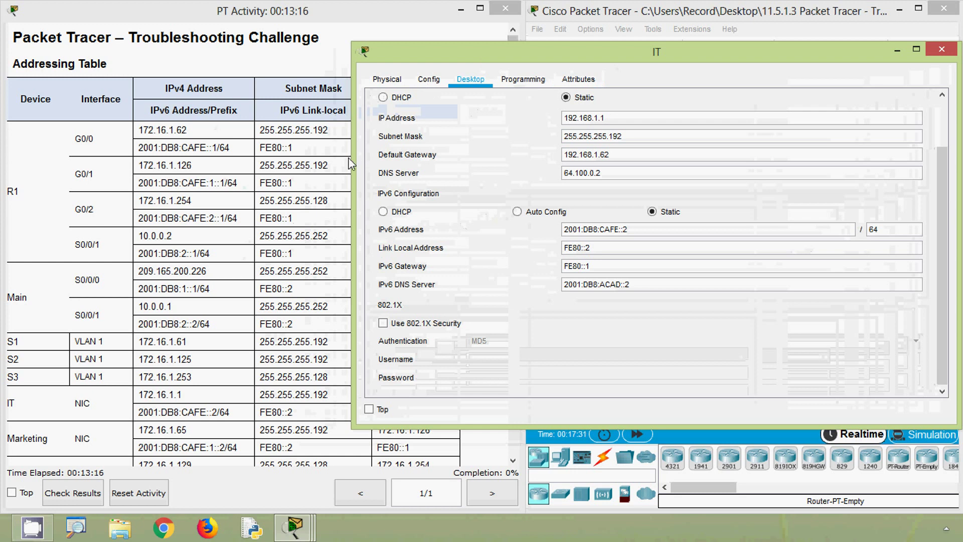
left_click_drag(353, 155, 479, 155)
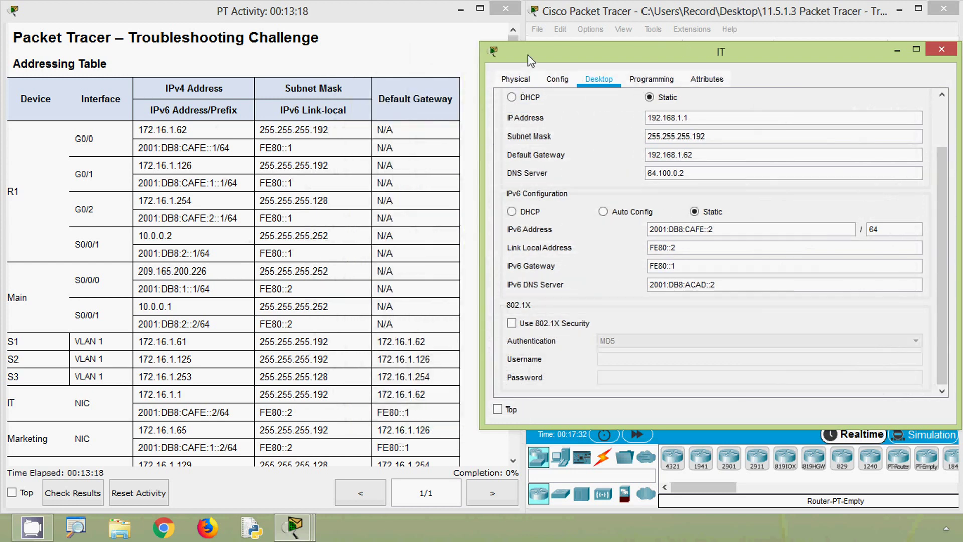
left_click_drag(528, 55, 520, 105)
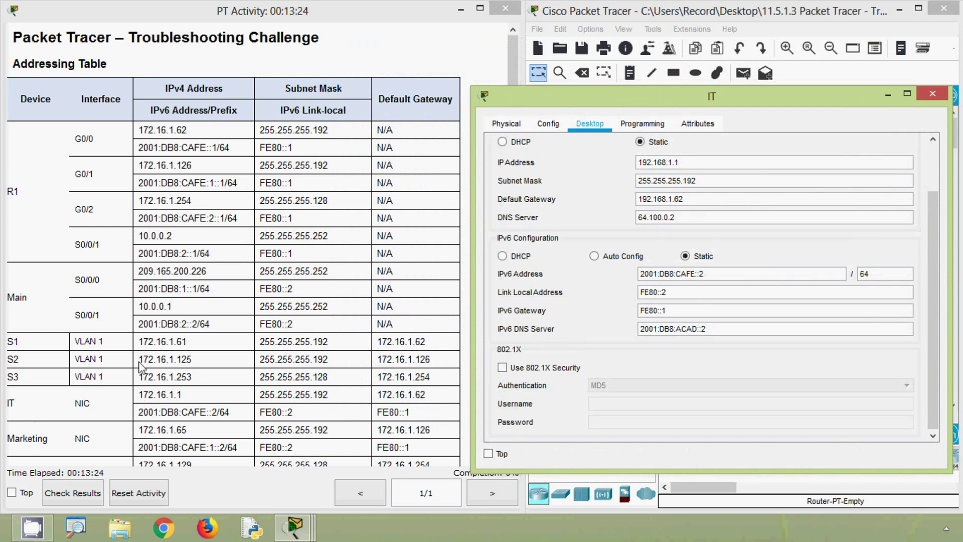
Step: Replace the IT PC's IPv4 address 192.168.1.1 with 172.16.1.1 from the table
left_click_drag(186, 394, 142, 396)
key("ctrl+c")
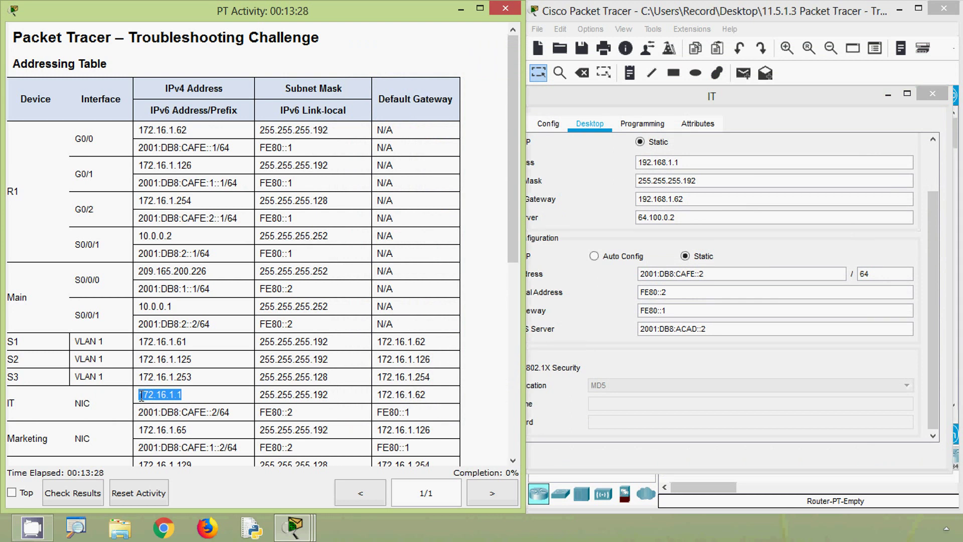
left_click(683, 162)
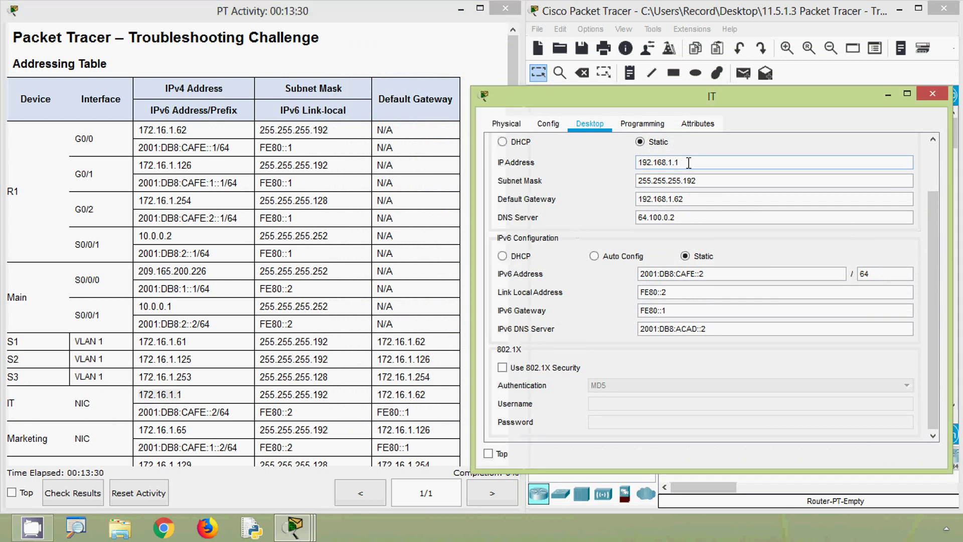
left_click_drag(681, 162, 604, 157)
key("ctrl+v")
left_click(702, 180)
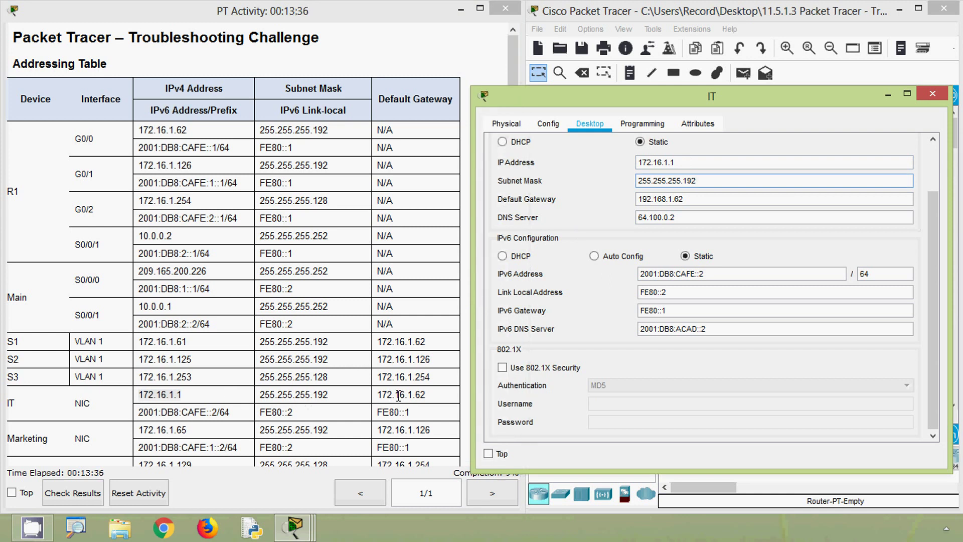
Step: Replace the IT PC's default gateway 192.168.1.62 with 172.16.1.62
left_click_drag(428, 397, 377, 396)
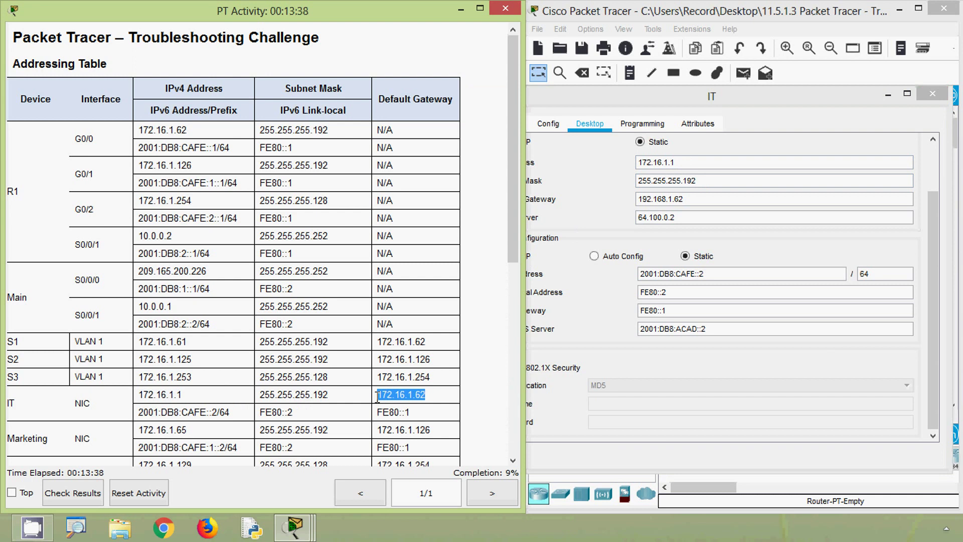
key("ctrl+c")
left_click_drag(685, 199, 614, 195)
key("ctrl+v")
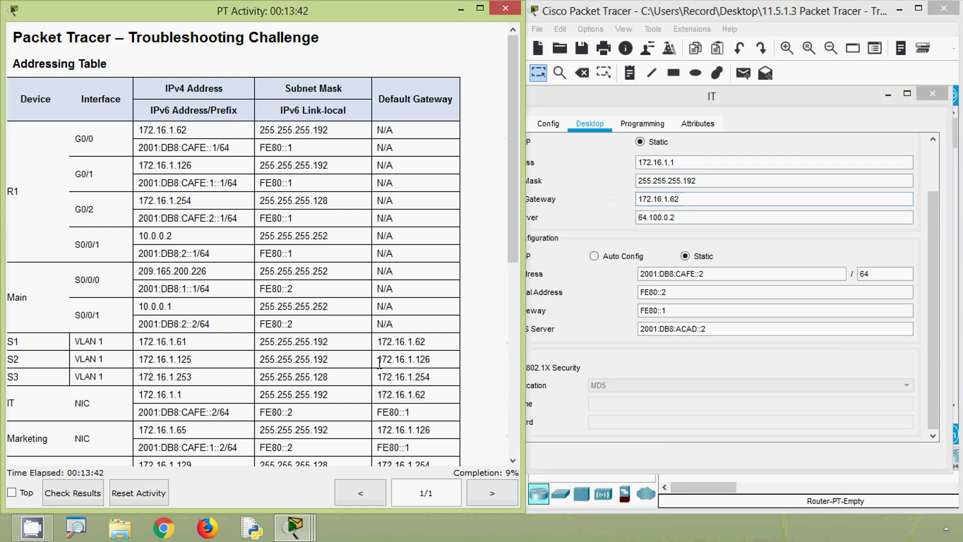
Step: Check the IT PC's IPv6 address against the table, then close its settings
left_click(376, 369)
scroll(345, 375, "down", 3)
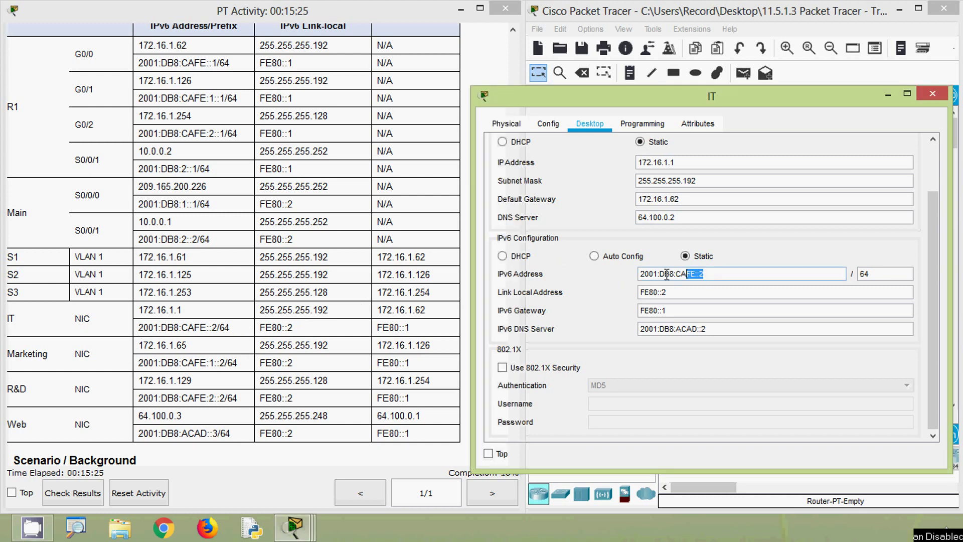
left_click_drag(715, 273, 632, 273)
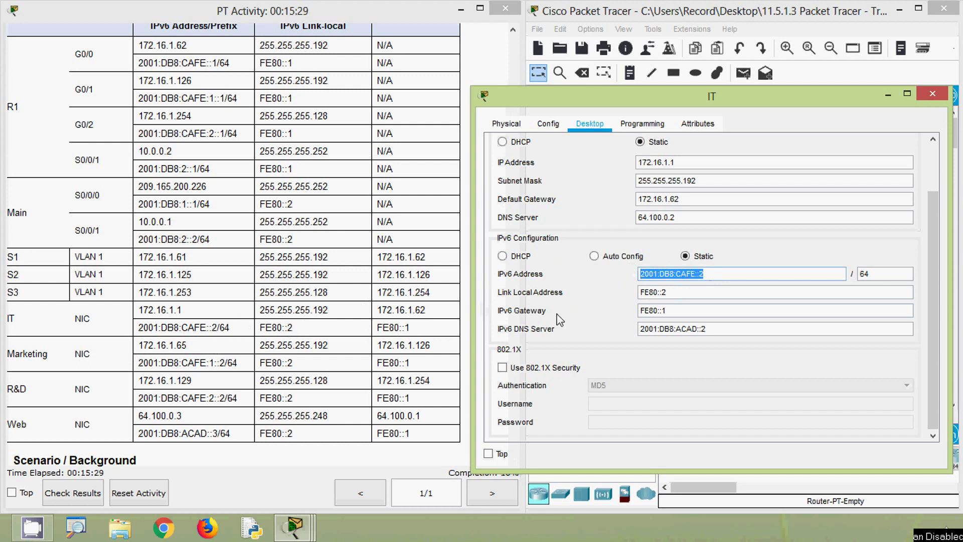
left_click(933, 95)
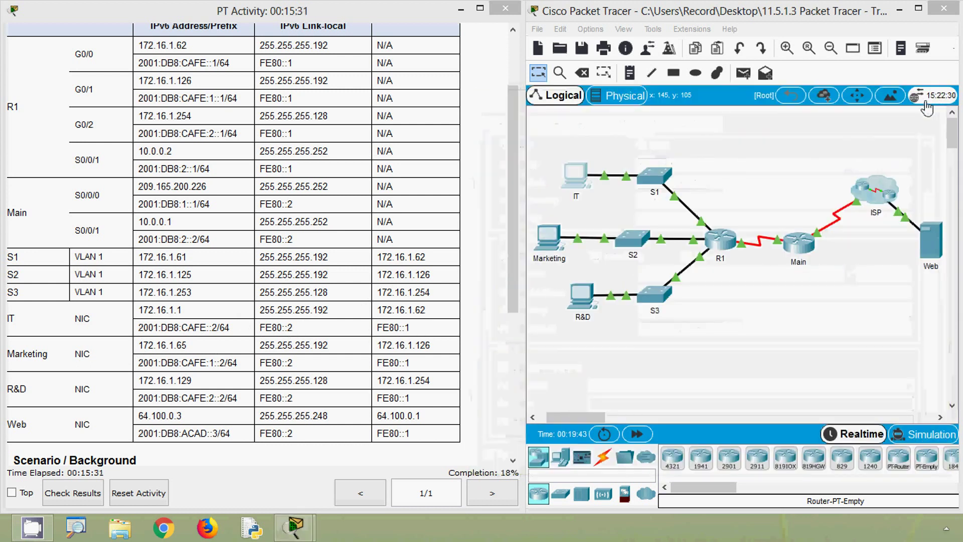
left_click(548, 237)
left_click(281, 161)
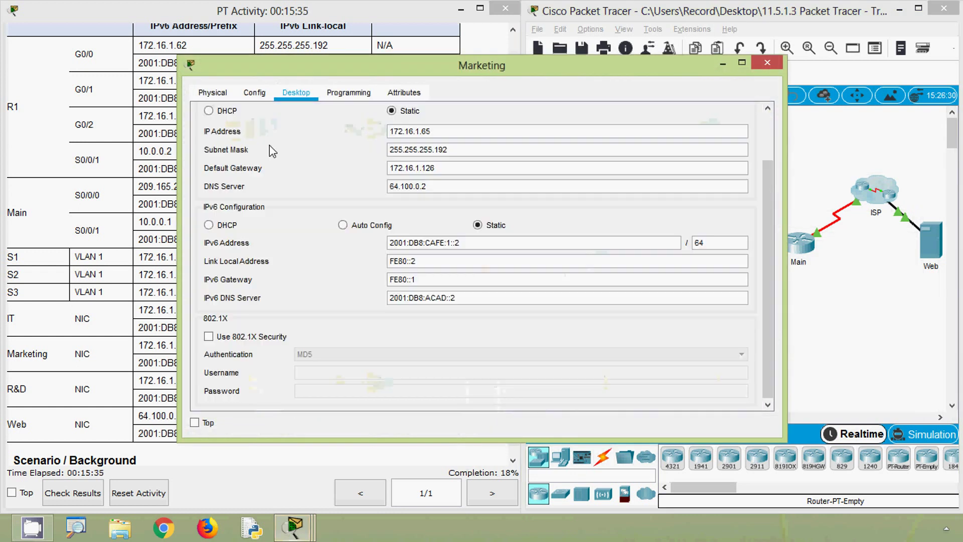
left_click_drag(178, 198, 301, 205)
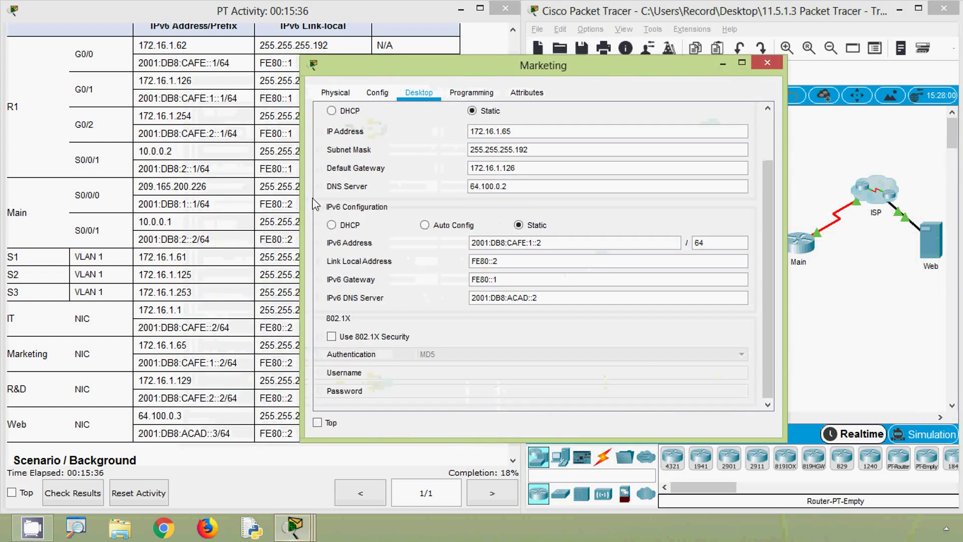
left_click_drag(371, 66, 543, 72)
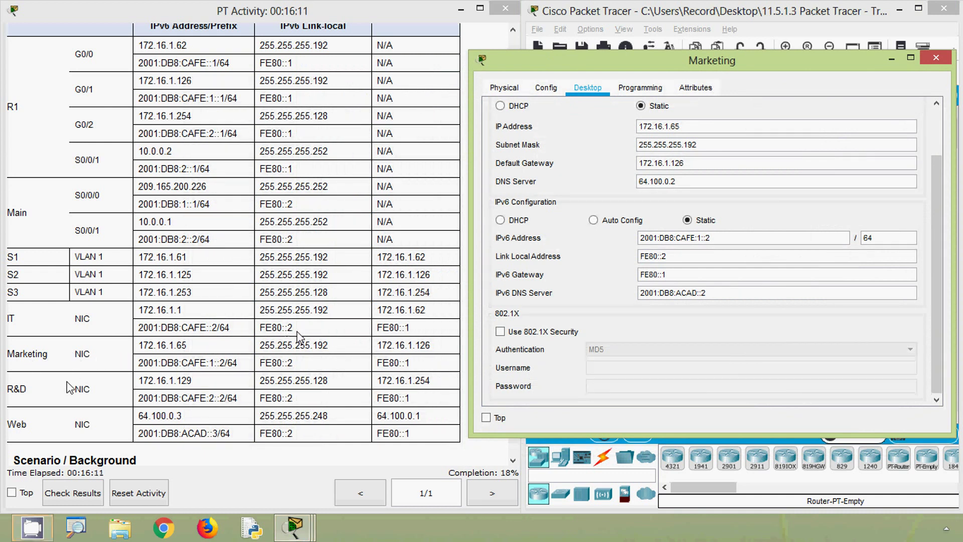
left_click_drag(141, 349, 184, 346)
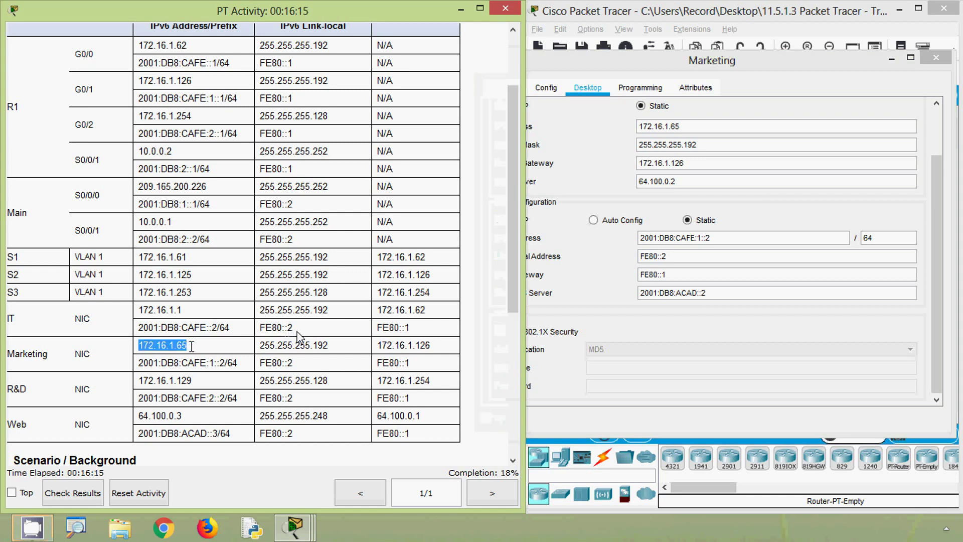
left_click_drag(695, 127, 632, 123)
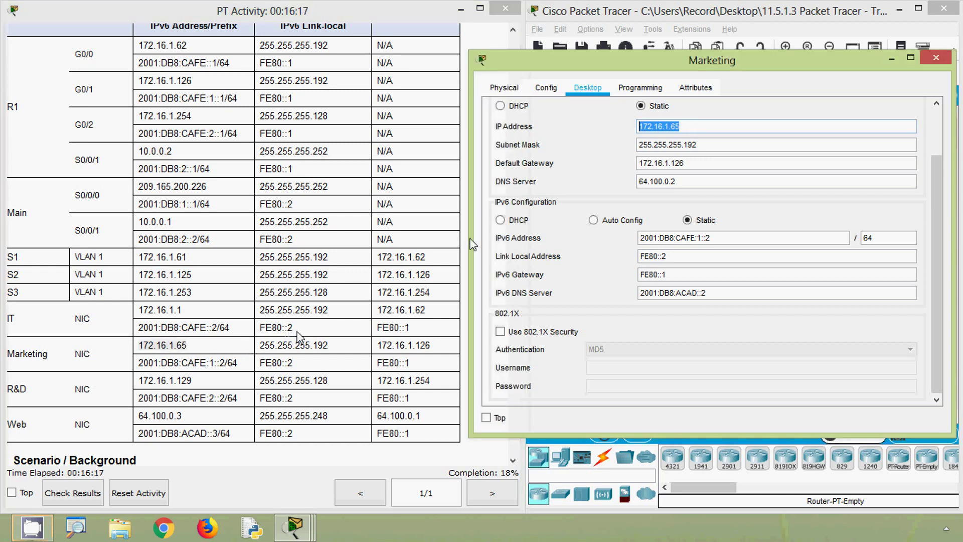
left_click_drag(260, 350, 341, 353)
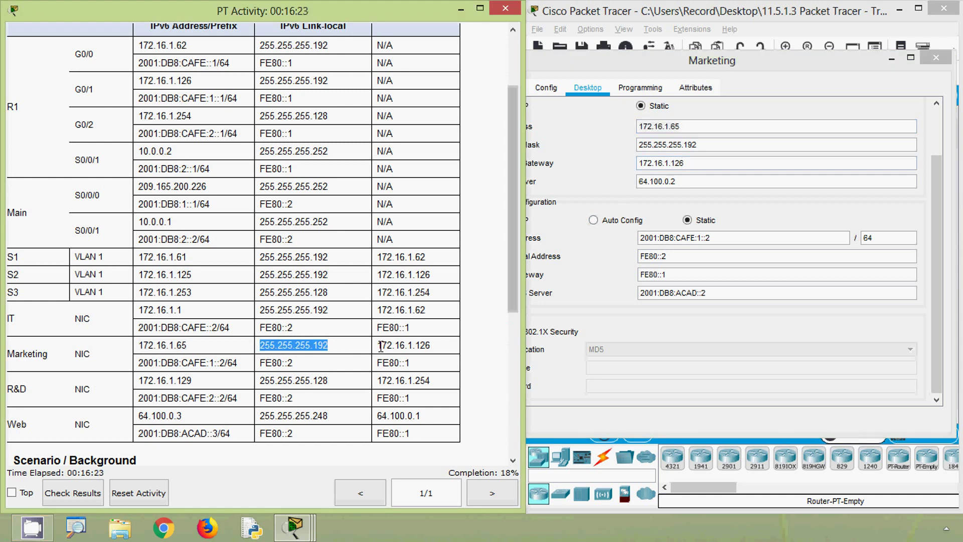
left_click_drag(377, 345, 431, 344)
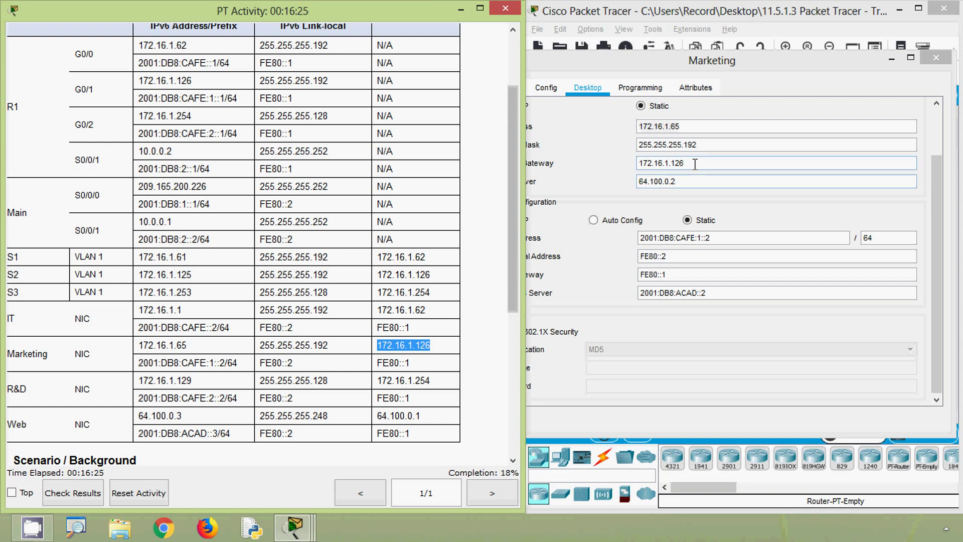
left_click_drag(693, 163, 611, 160)
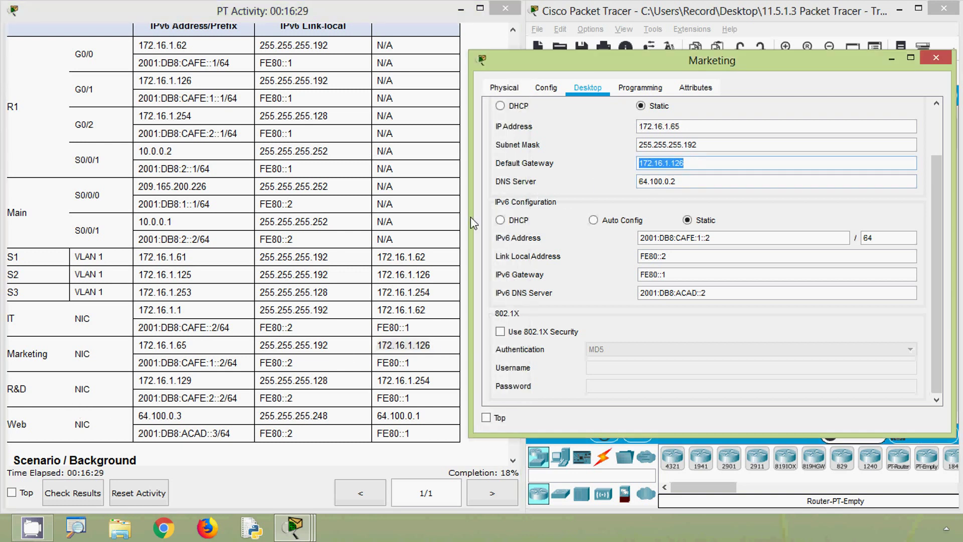
left_click_drag(139, 363, 240, 363)
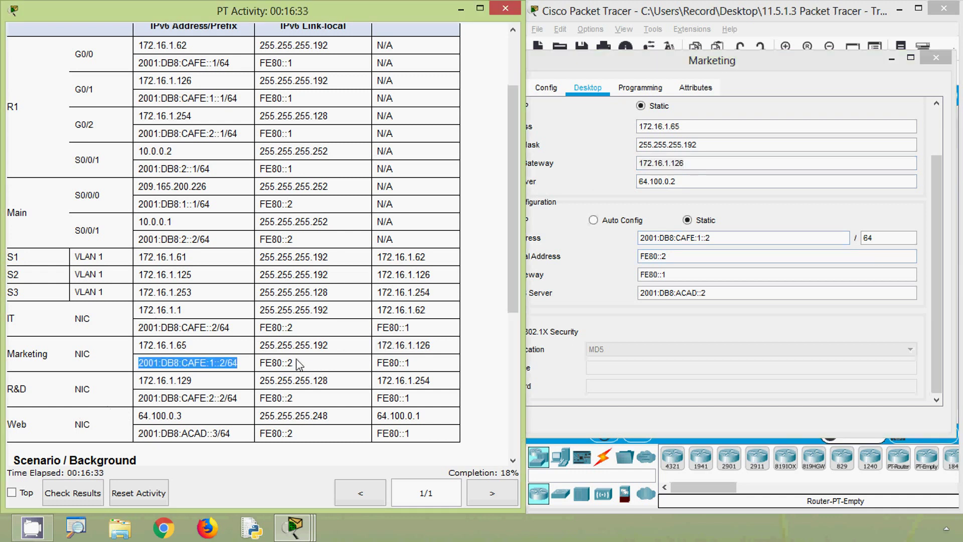
left_click_drag(420, 362, 384, 363)
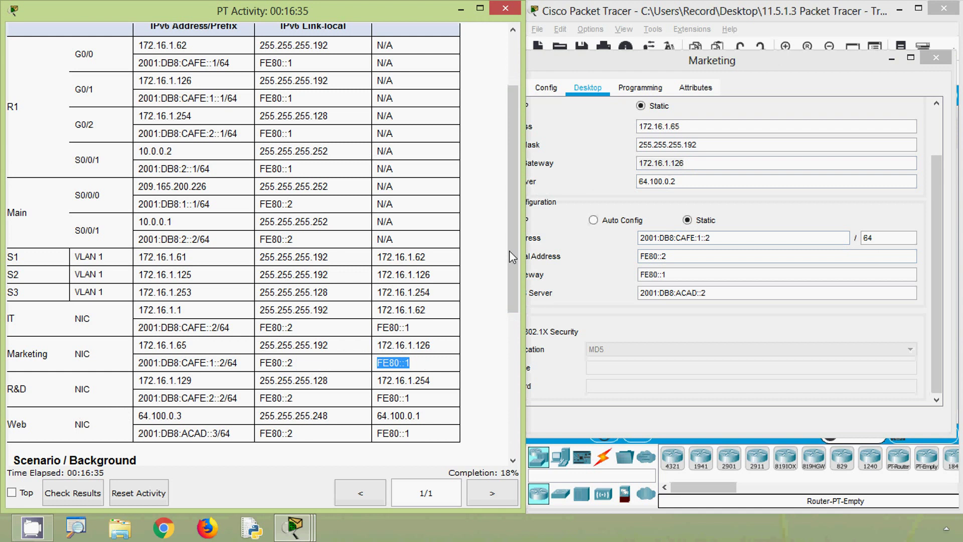
left_click_drag(668, 274, 638, 274)
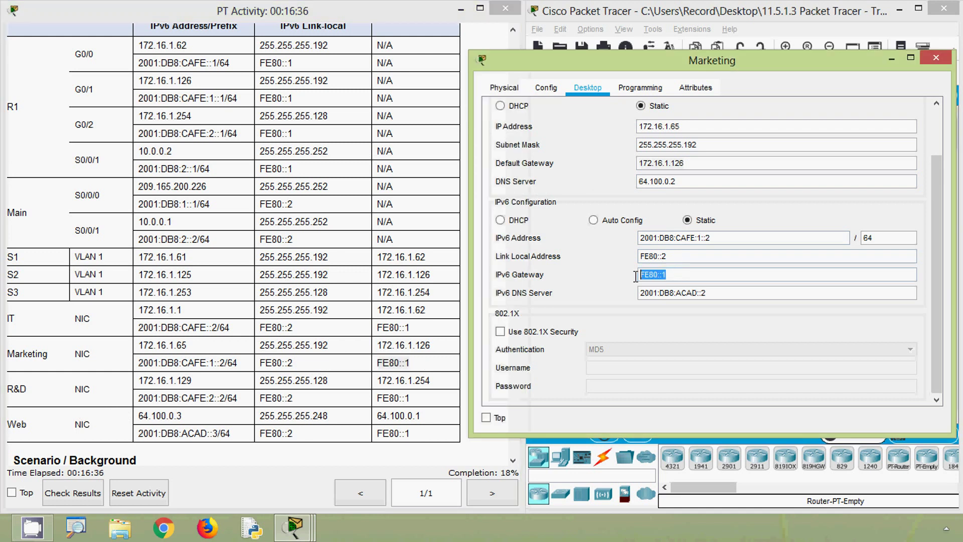
left_click(935, 57)
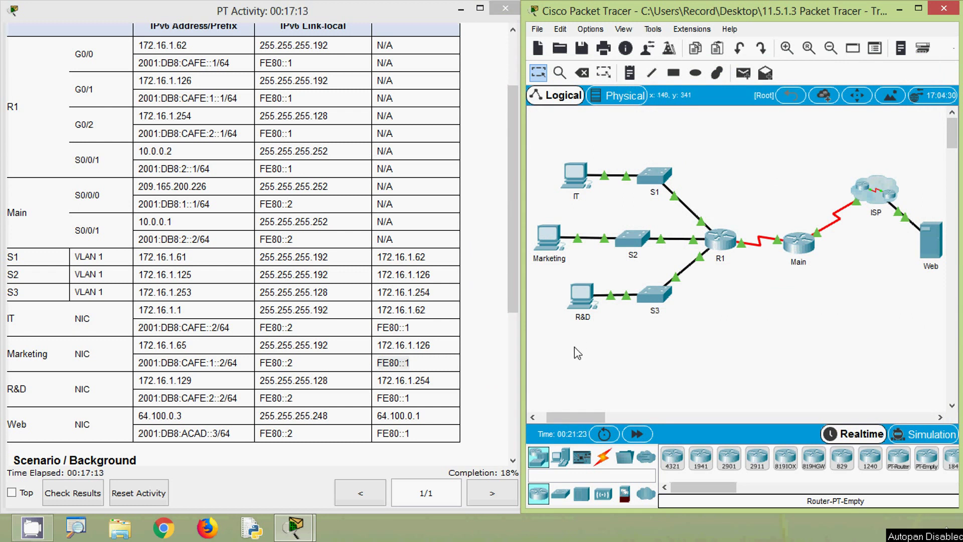
Step: Open the R&D PC's IP Configuration and position it beside the addressing table
left_click(581, 297)
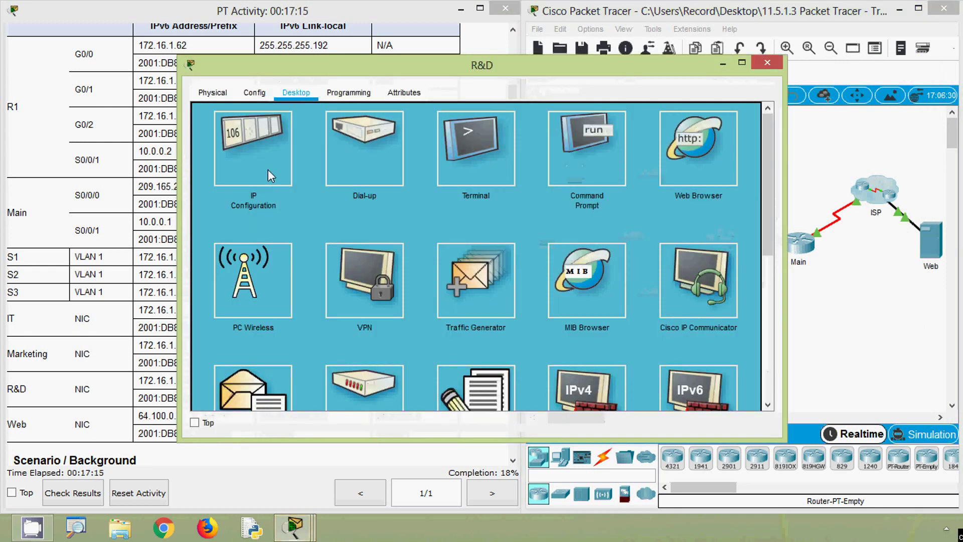
left_click(269, 175)
left_click_drag(181, 227, 364, 242)
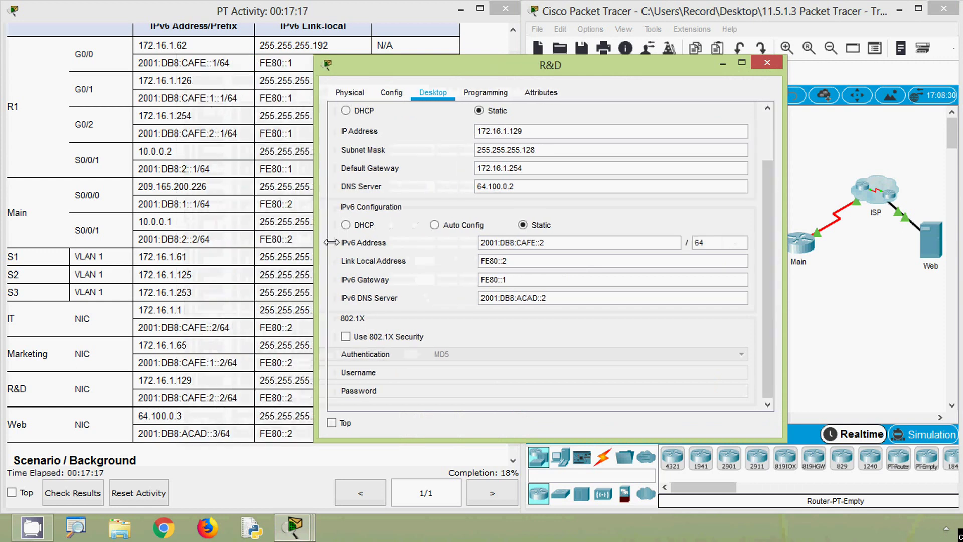
left_click_drag(419, 74, 592, 69)
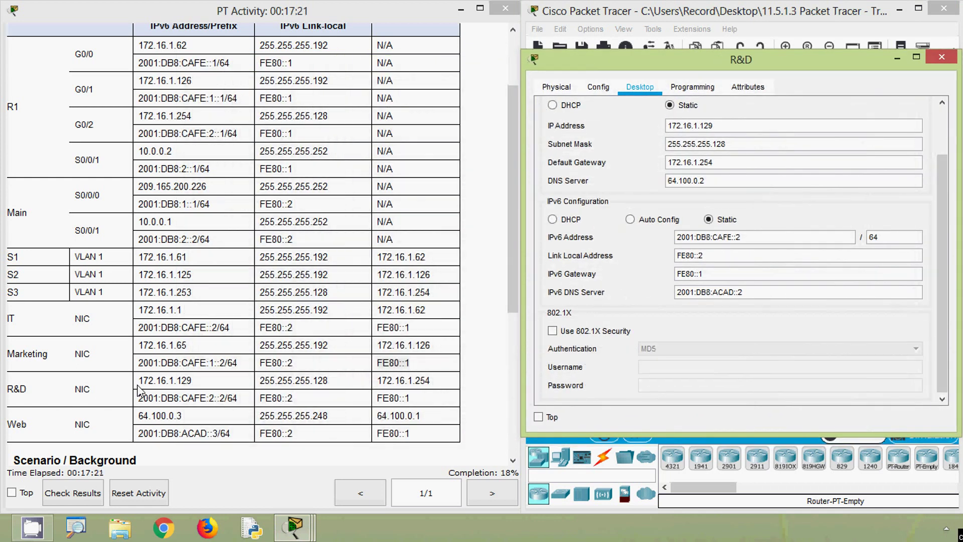
Step: Compare the R&D PC's IPv4 address, mask, gateway and IPv6 address with the table
left_click_drag(138, 380, 195, 381)
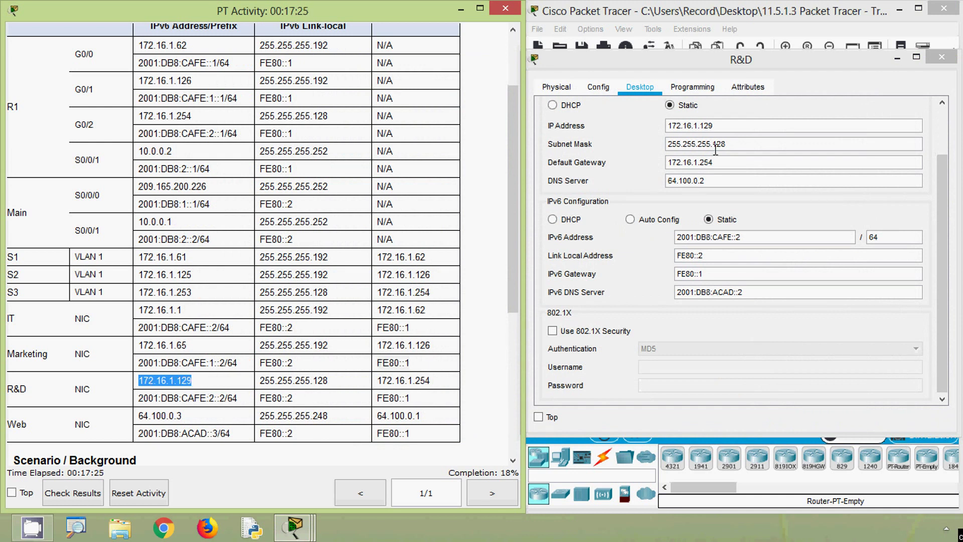
double_click(698, 126)
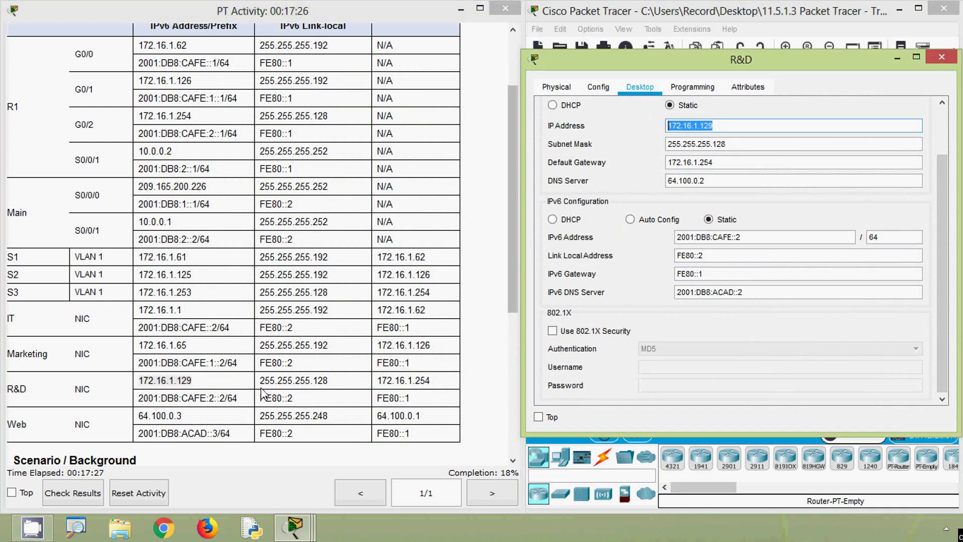
left_click_drag(260, 380, 328, 380)
left_click_drag(755, 144, 675, 149)
left_click_drag(454, 379, 375, 380)
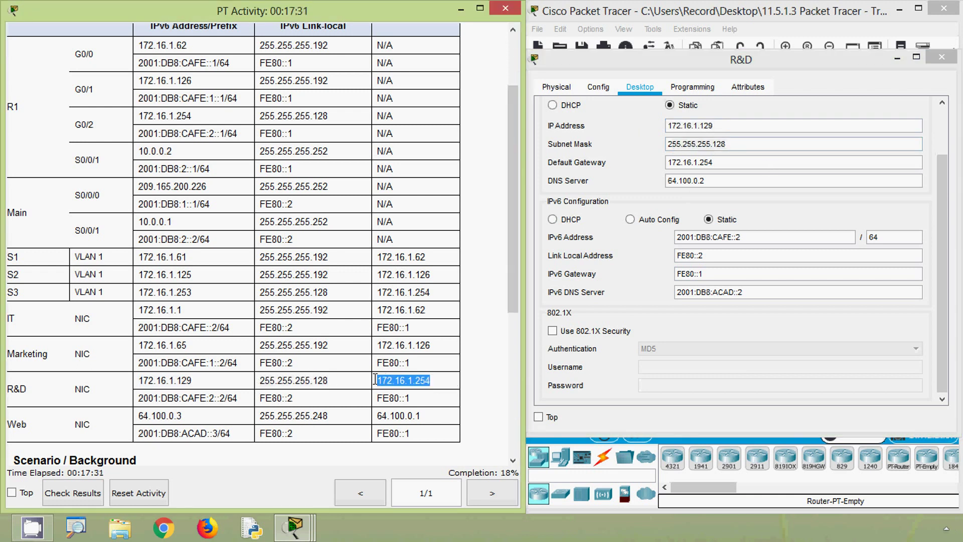
left_click_drag(734, 165, 662, 166)
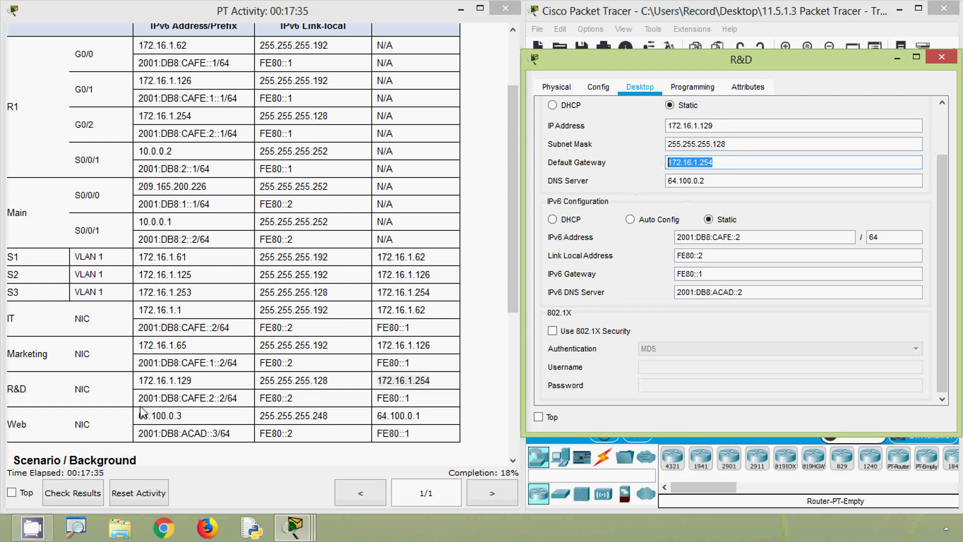
left_click_drag(139, 397, 226, 399)
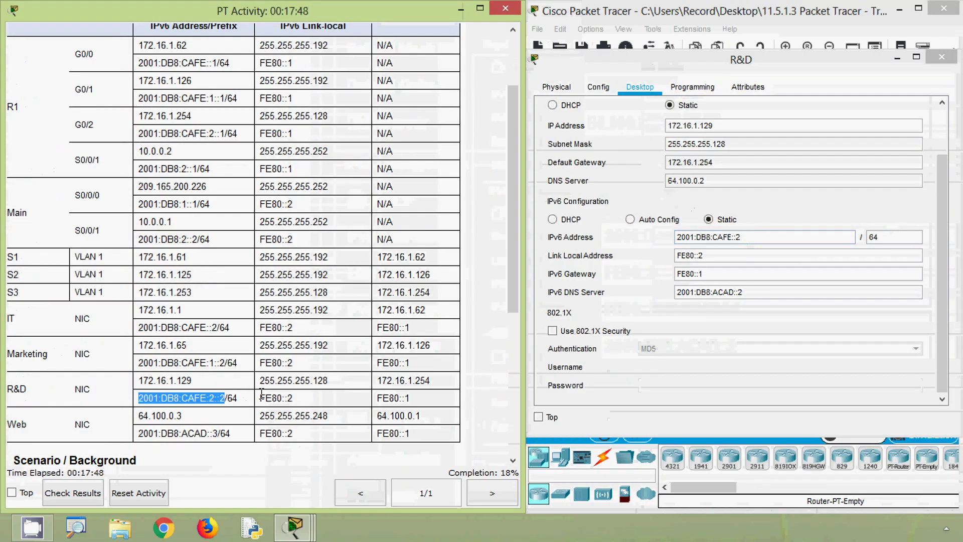
left_click_drag(746, 237, 645, 236)
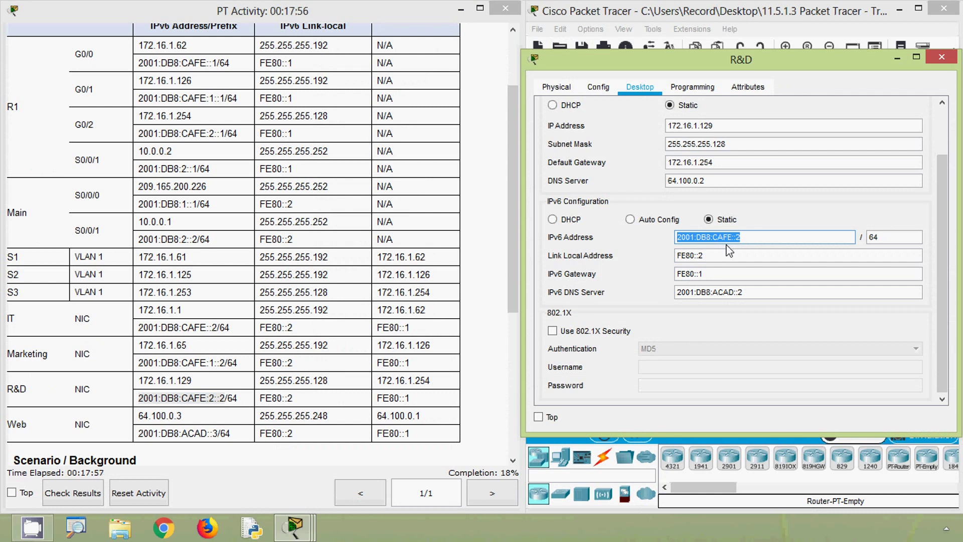
Step: Insert '2' to make the R&D PC's IPv6 address 2001:DB8:CAFE:2::2, then close it
left_click(746, 253)
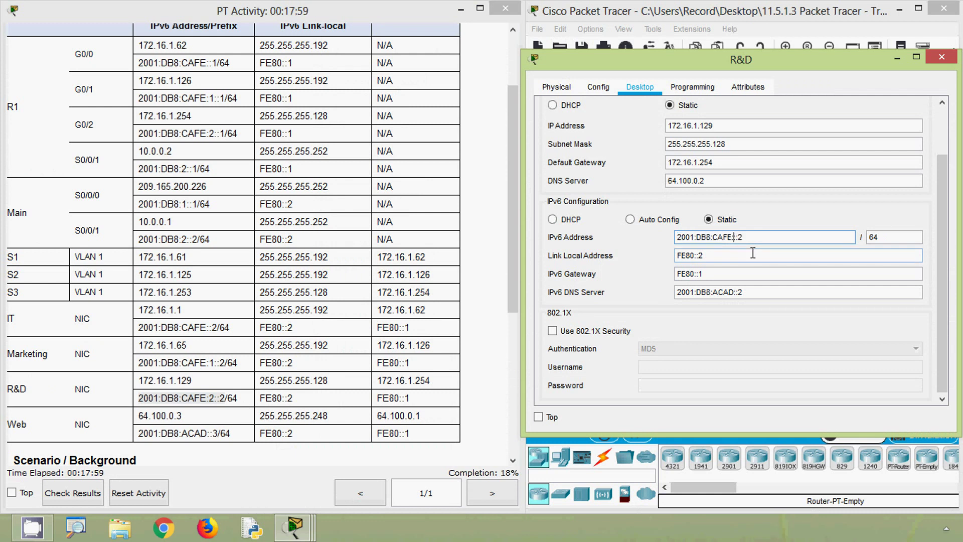
type("2:")
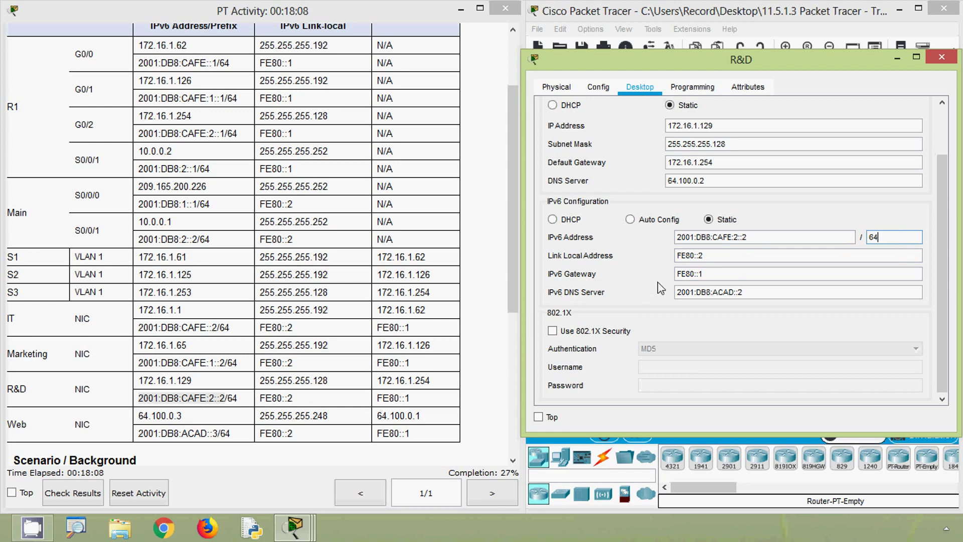
left_click(702, 274)
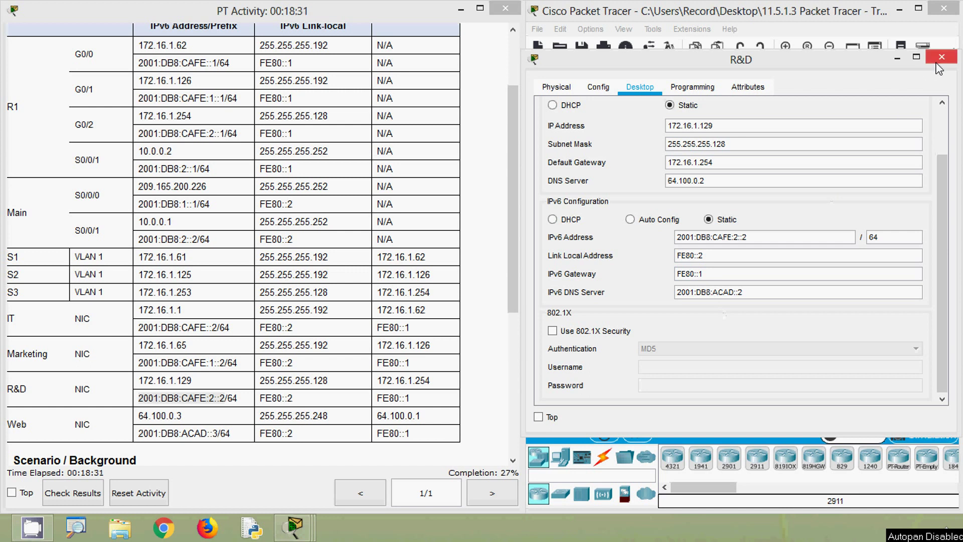
left_click(941, 58)
Step: Open R1's device window and view its CLI
left_click(483, 256)
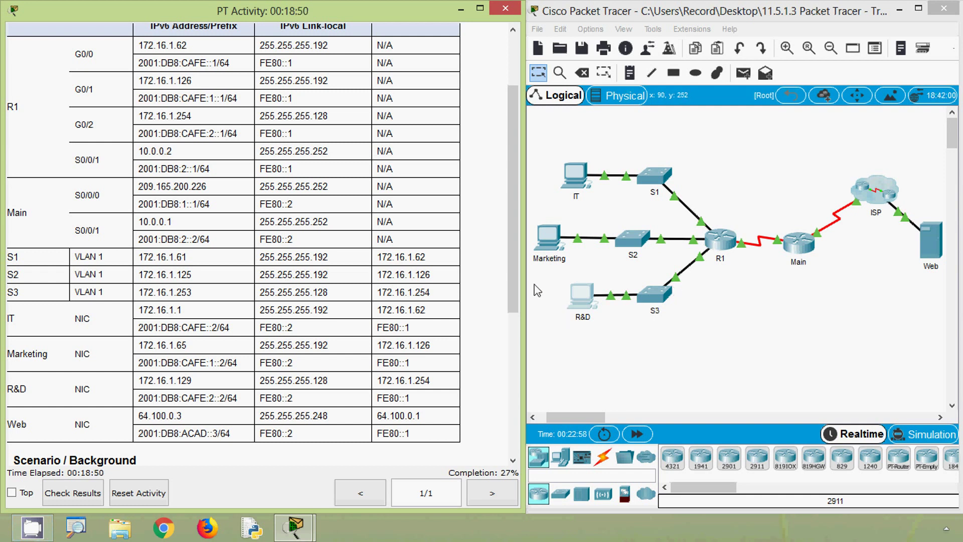
left_click(625, 365)
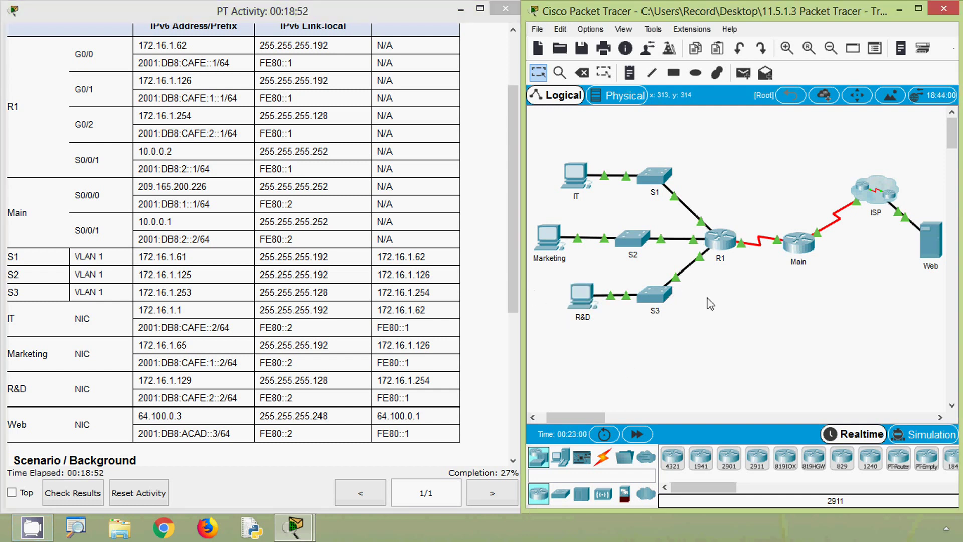
left_click(718, 251)
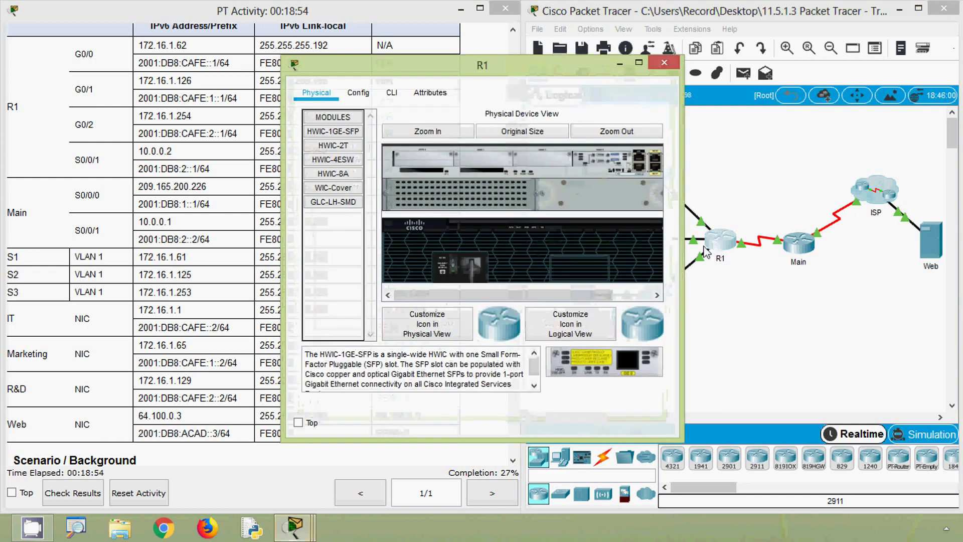
left_click(392, 95)
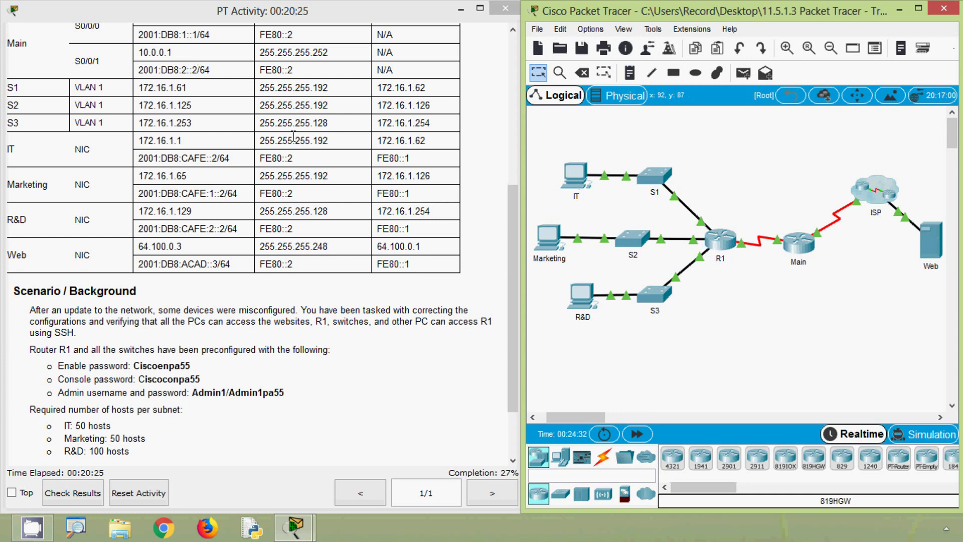
Step: Copy R1's G0/0 address 172.16.1.62 from the addressing table
left_click(507, 249)
left_click_drag(507, 249, 510, 109)
left_click_drag(191, 115, 138, 111)
key("ctrl+c")
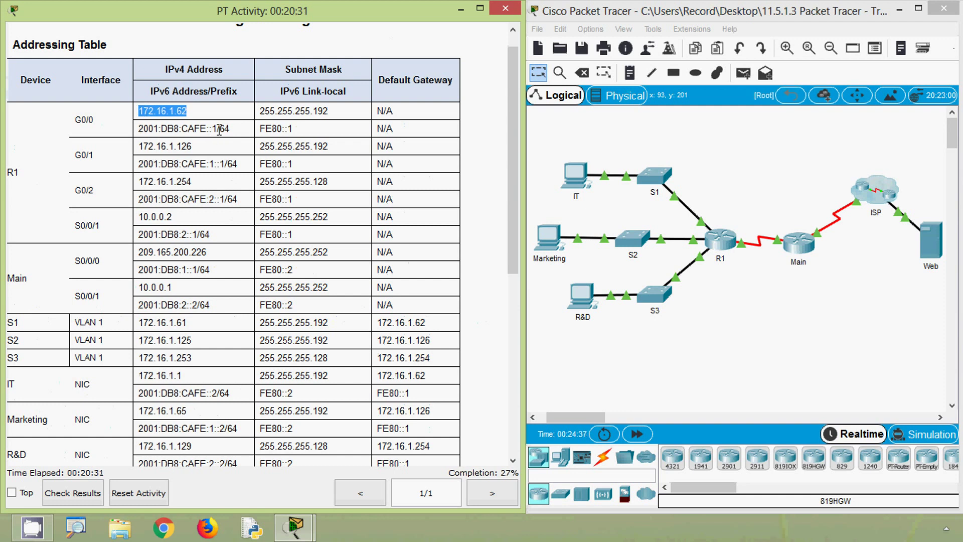
left_click(671, 348)
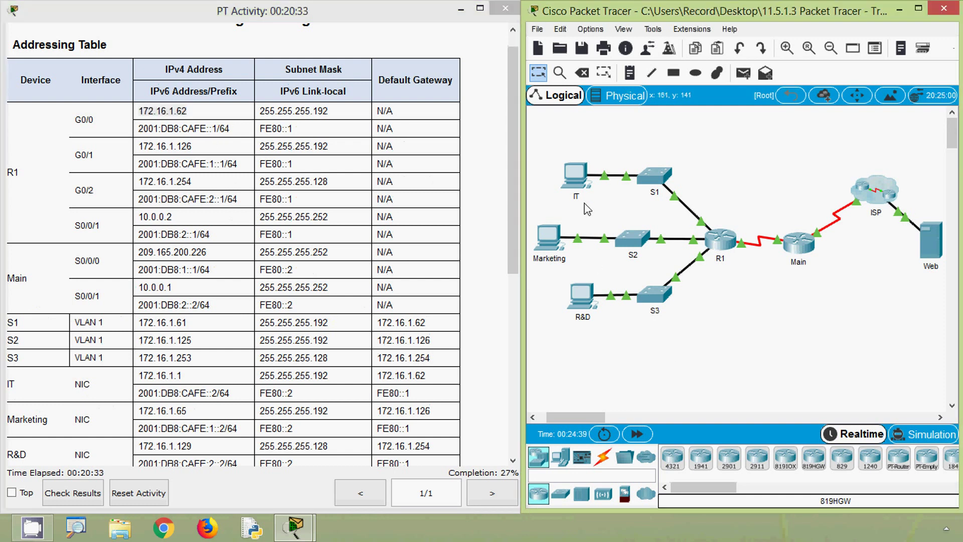
left_click_drag(513, 180, 507, 286)
left_click(576, 175)
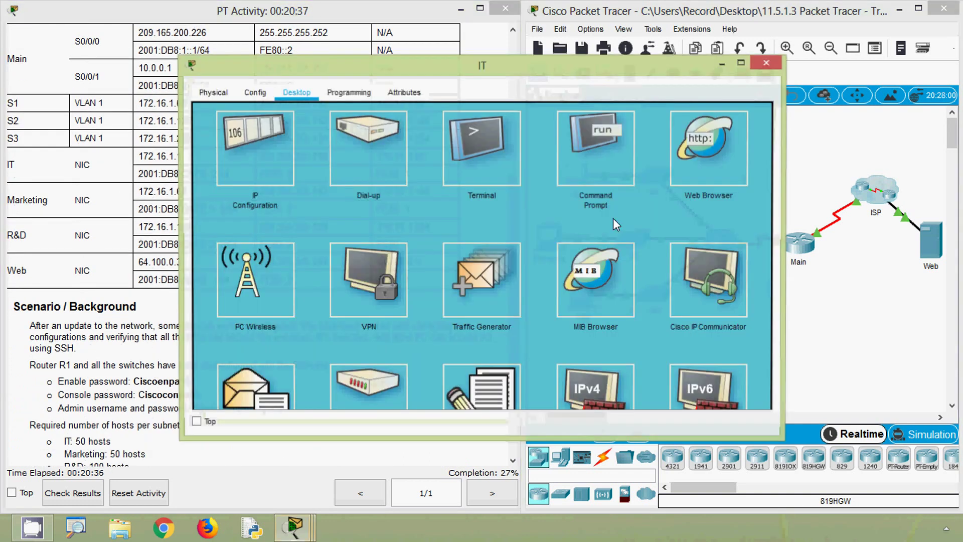
Step: In the IT PC's Command Prompt, run ssh to display its usage
left_click(586, 176)
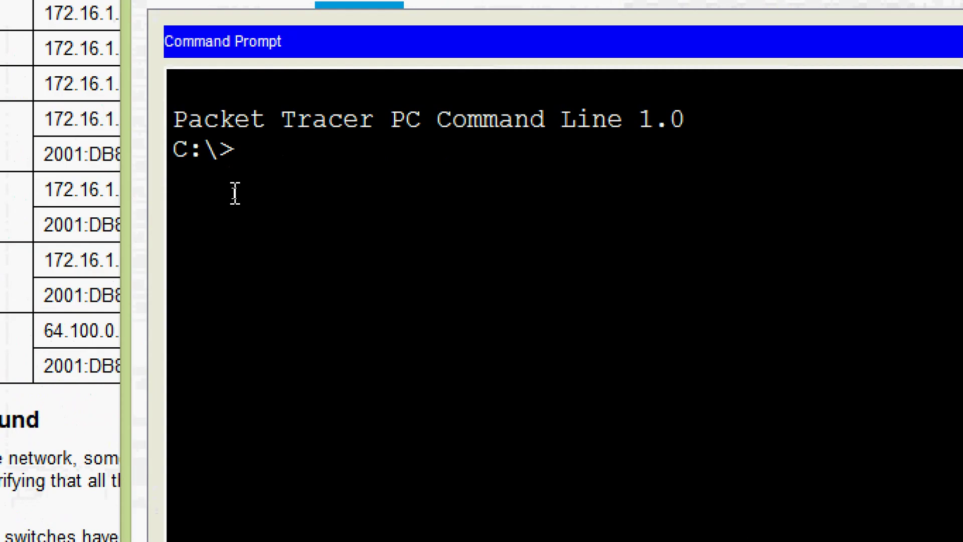
type("ssh")
key("Return")
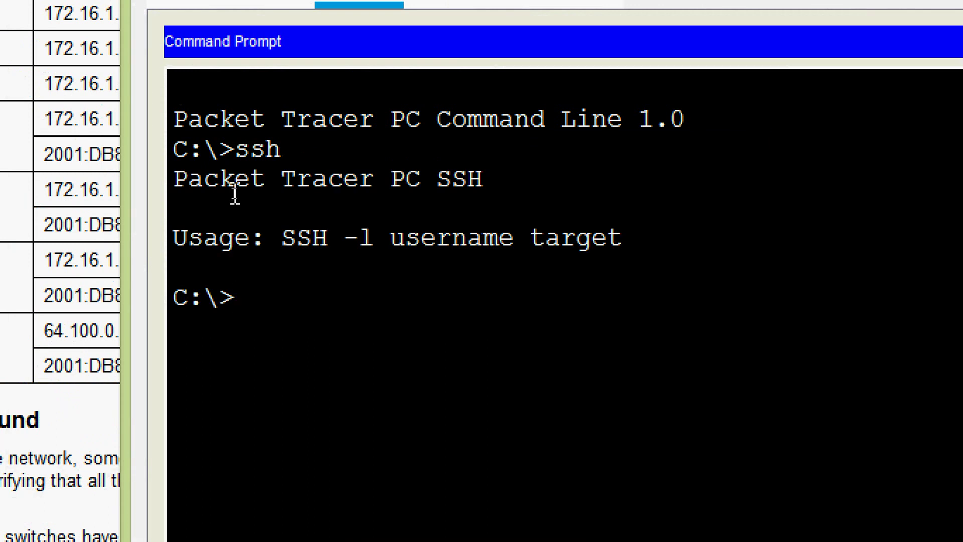
Step: SSH to 172.16.1.62 with the admin username; the remote host closes the connection
type("SSH ")
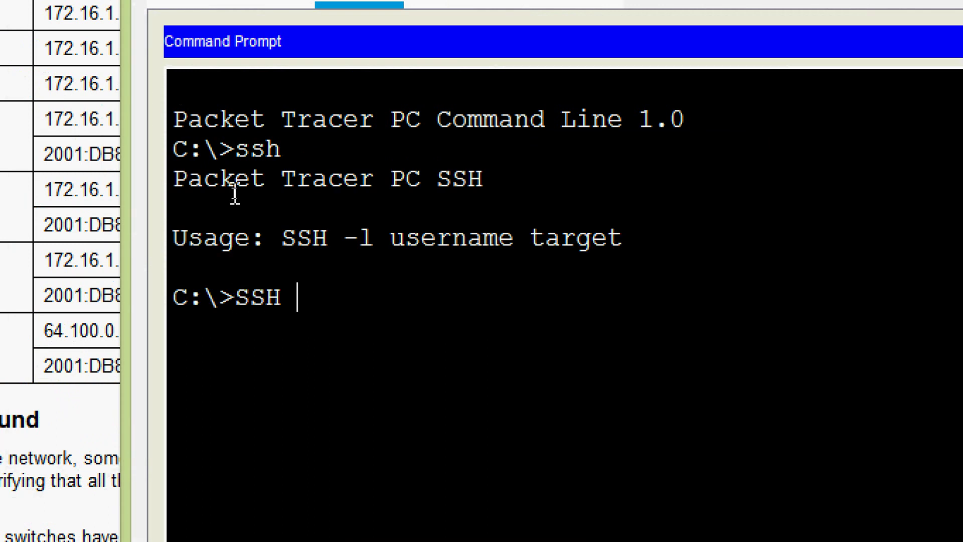
type("-l ")
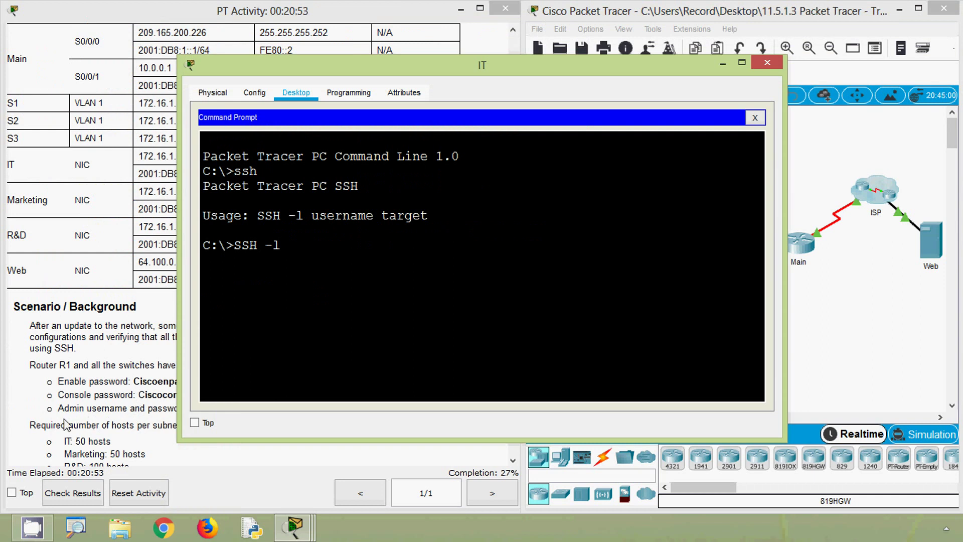
type("Admin")
right_click(347, 245)
left_click(369, 274)
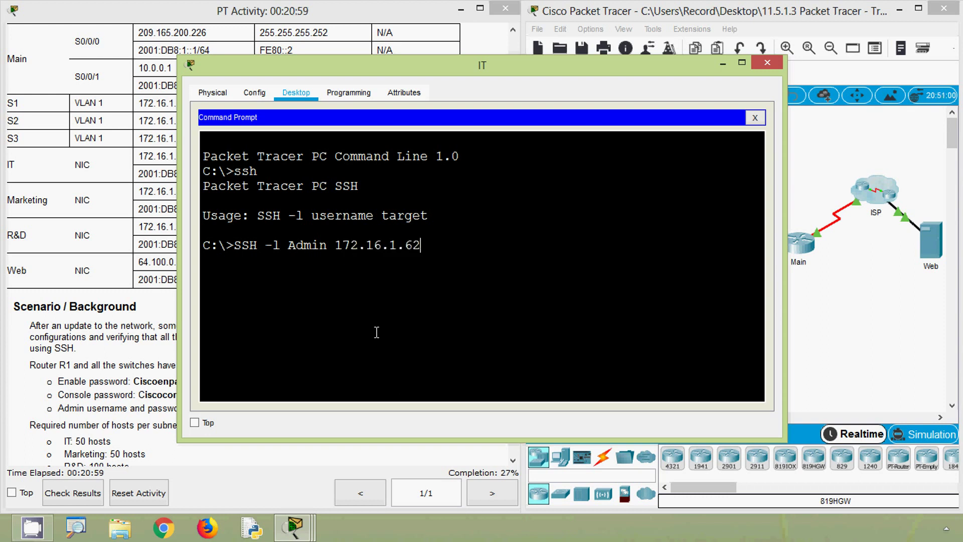
key("Return")
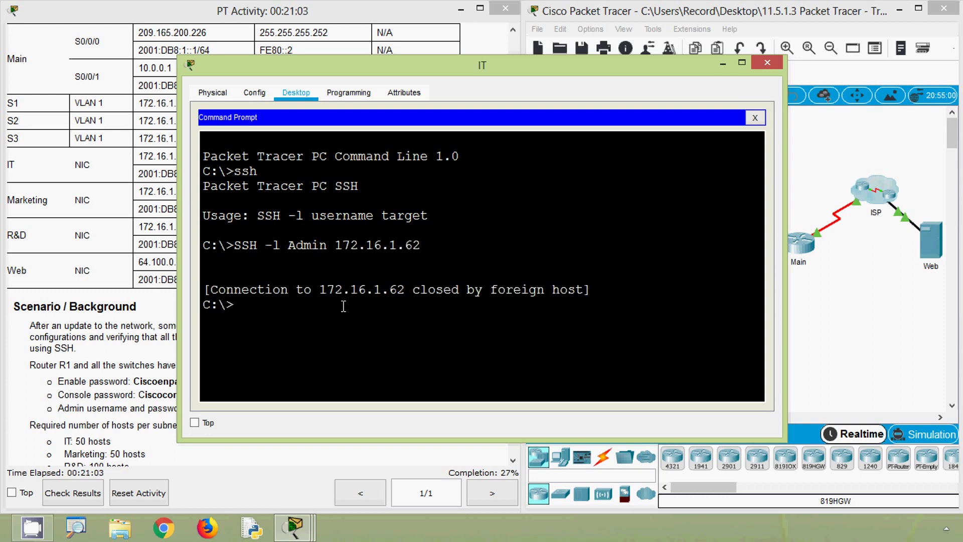
left_click_drag(320, 289, 407, 291)
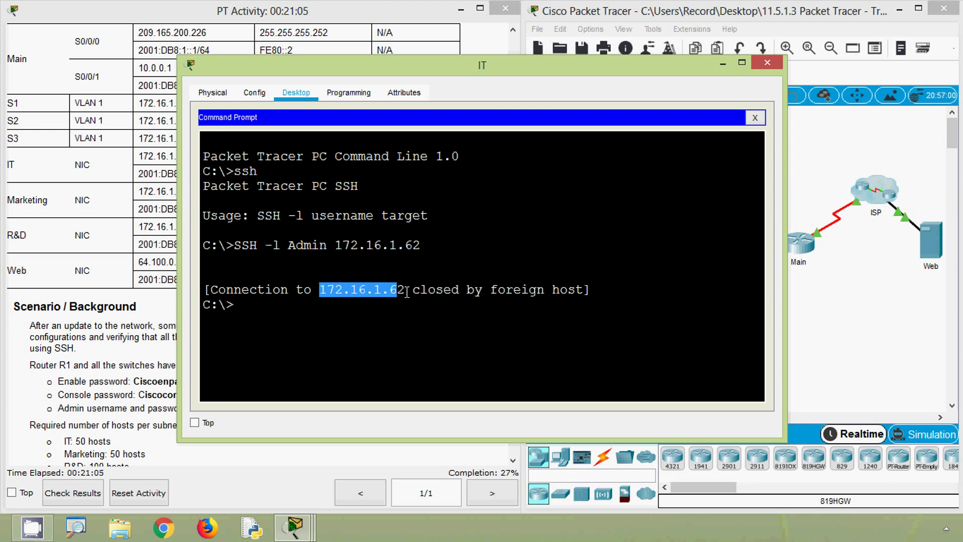
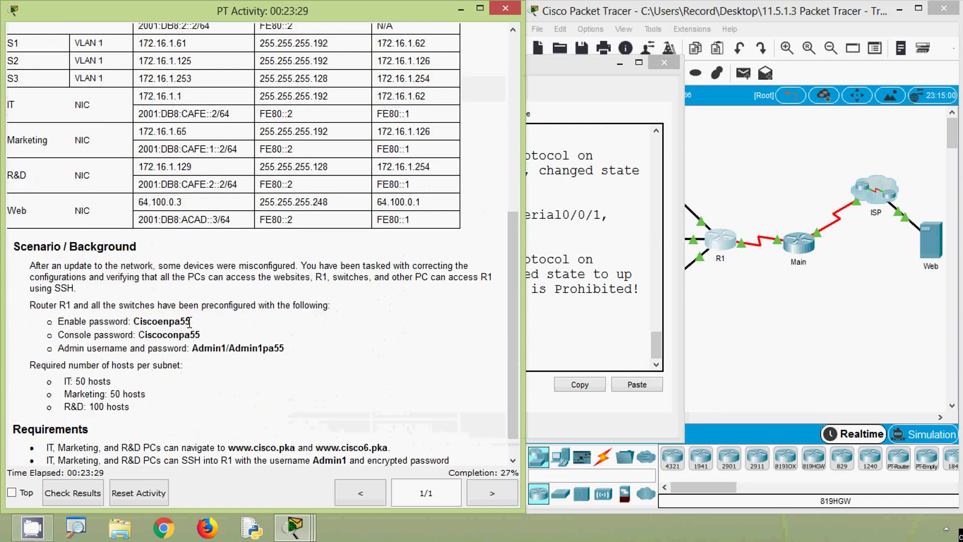
Step: Log in to R1's console with the console password copied from the instructions
left_click_drag(190, 322, 135, 315)
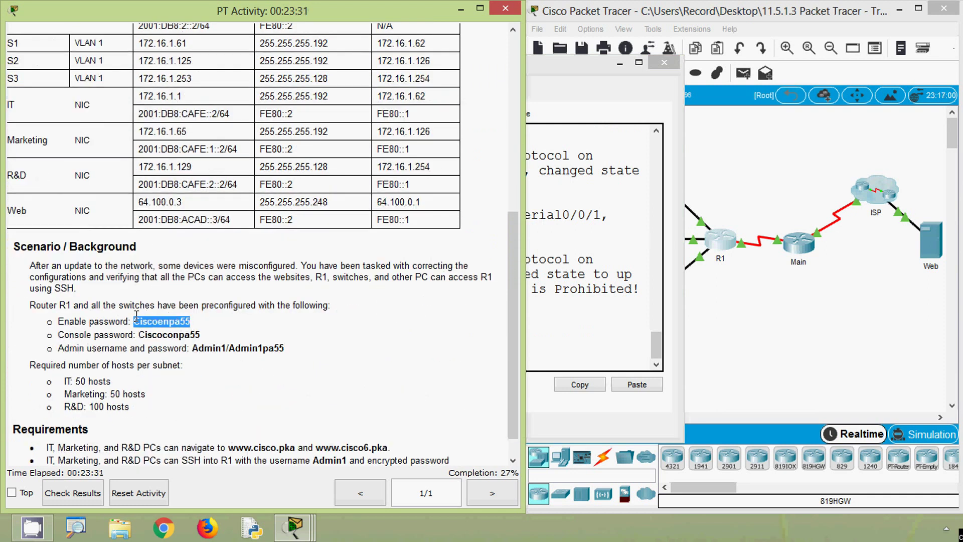
left_click(193, 334)
left_click_drag(201, 335, 142, 333)
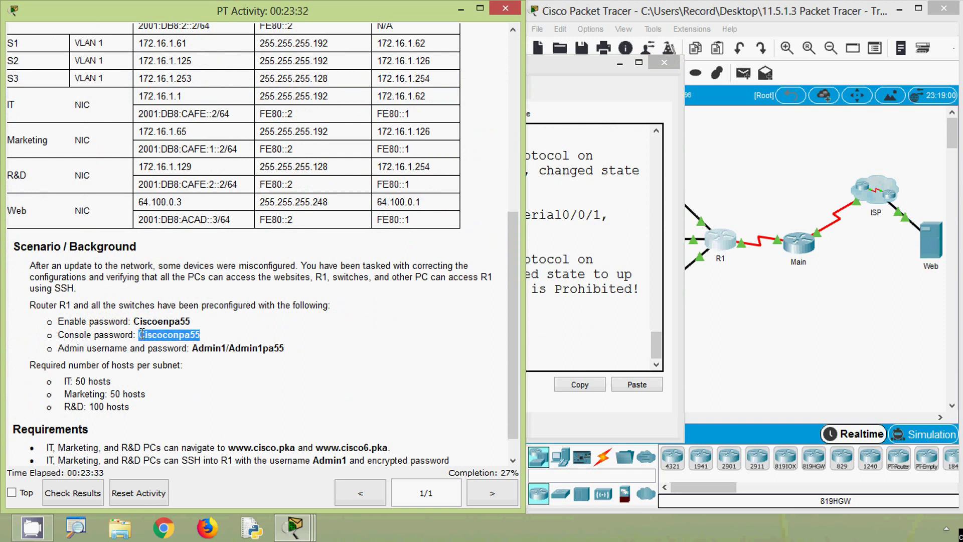
left_click(554, 342)
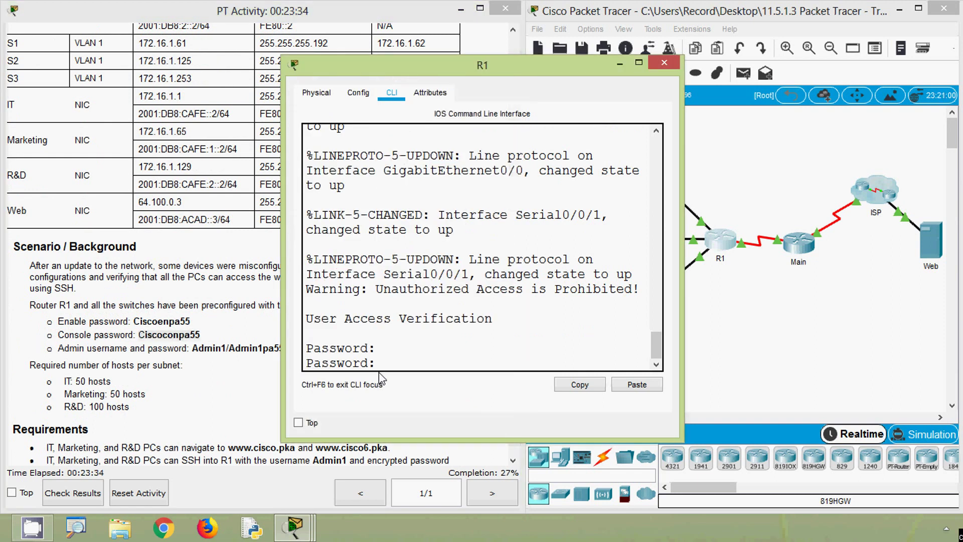
left_click(630, 385)
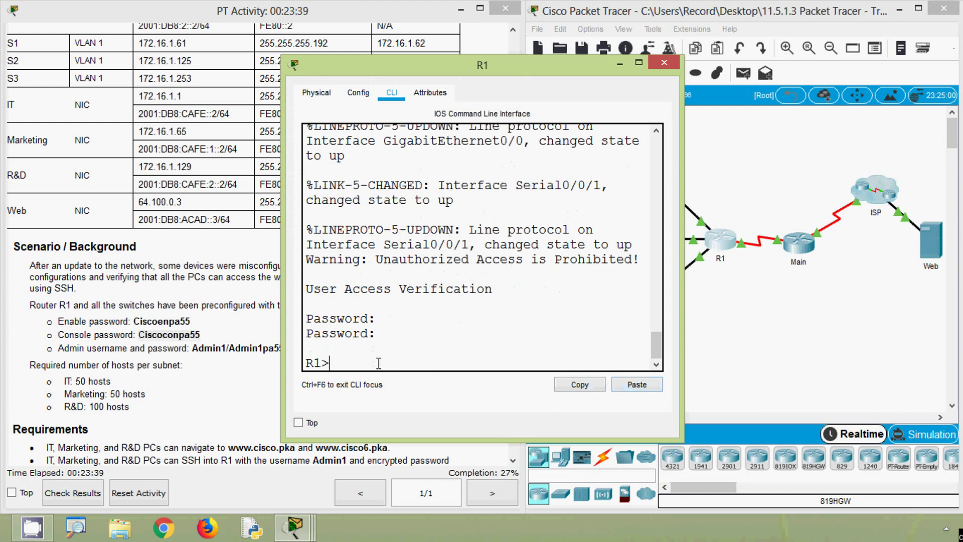
Step: Run enable on R1 and enter the enable password from the instructions to reach R1#
type("ena")
key("Tab")
key("Return")
left_click(226, 331)
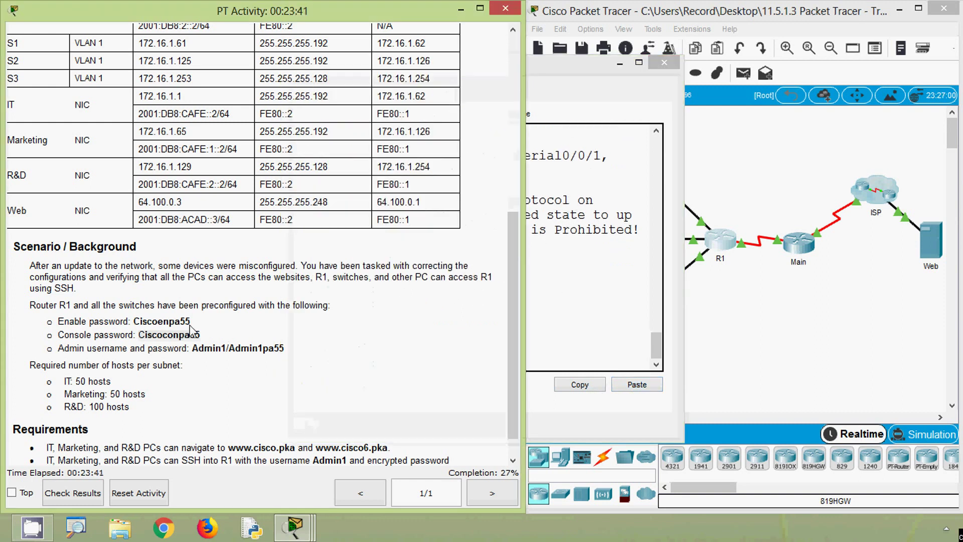
left_click_drag(134, 321, 192, 322)
left_click(547, 332)
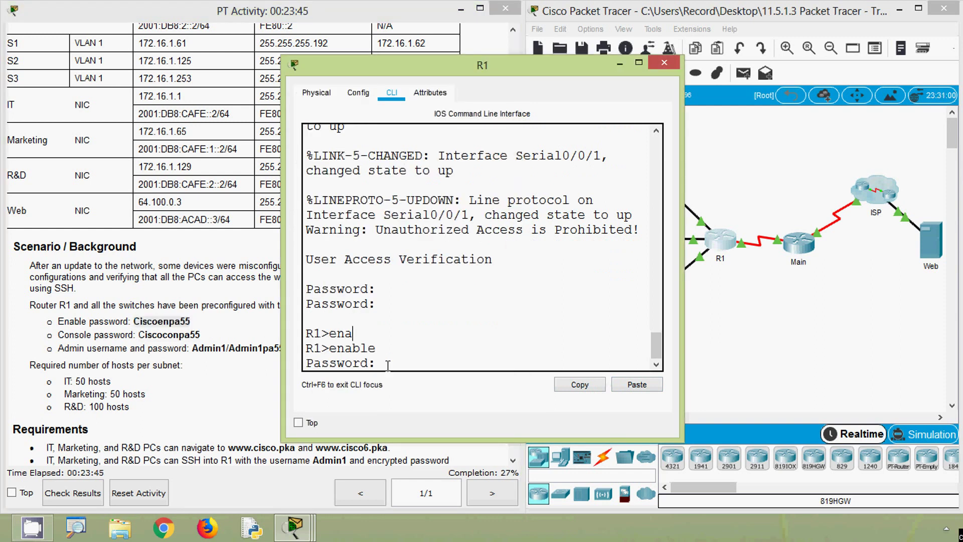
left_click(633, 389)
key("Return")
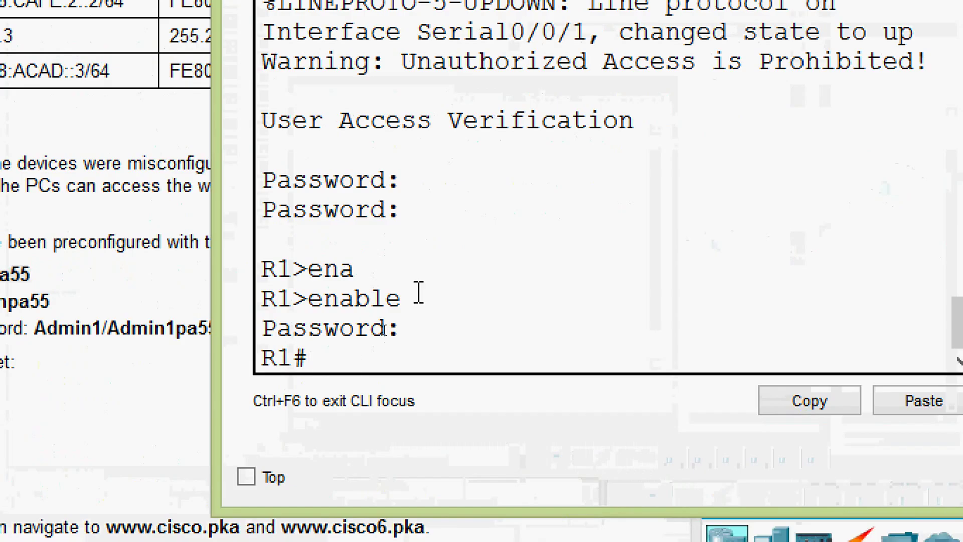
Step: Run show ip interface brief on R1
type("sh")
key("Tab")
type("ip ")
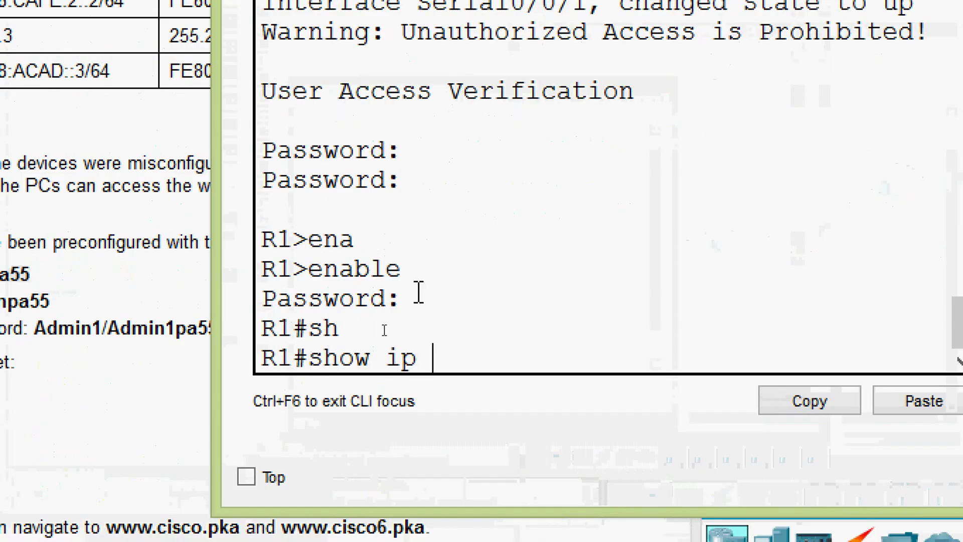
type("inter")
key("Tab")
type("b")
key("Tab")
key("Return")
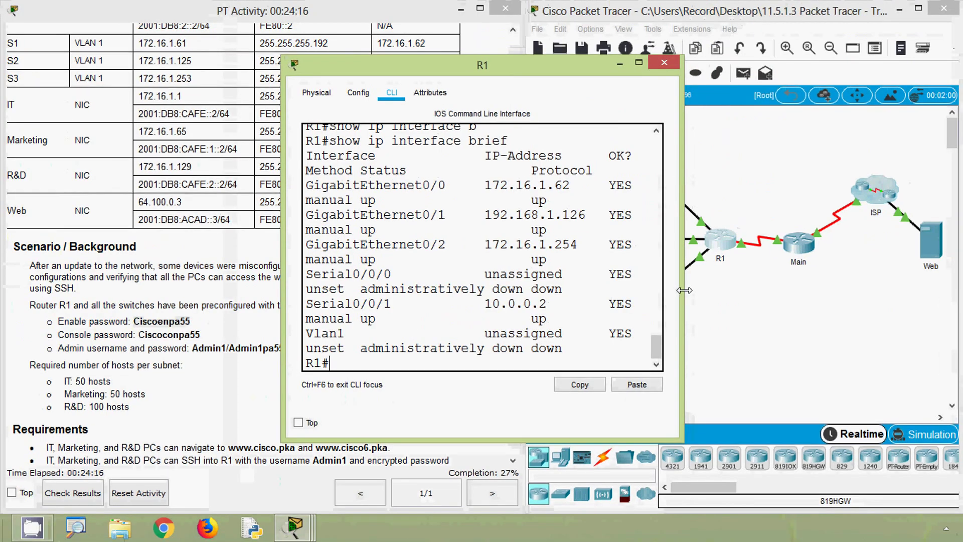
Step: Compare R1's interface addresses with the addressing table, finding G0/1 at 192.168.1.126
left_click_drag(684, 291, 873, 301)
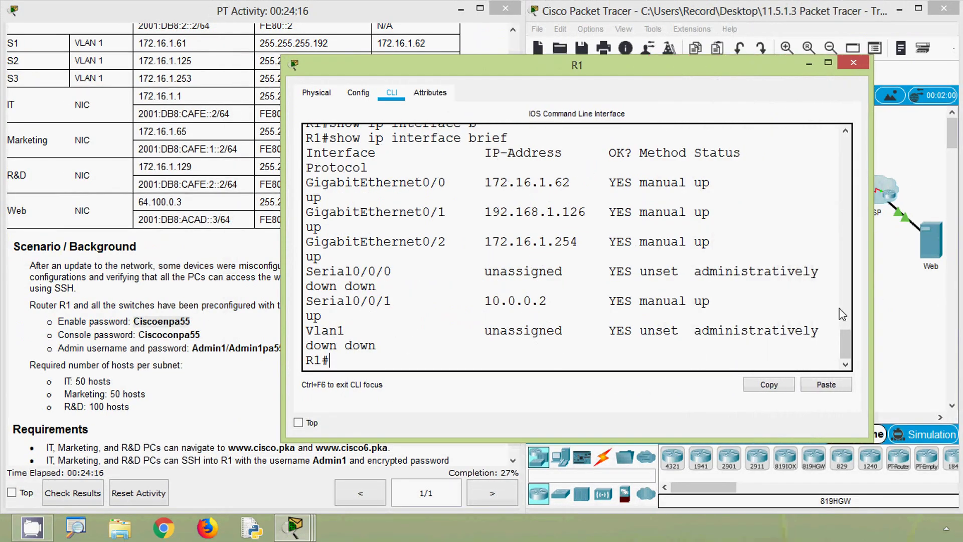
left_click_drag(282, 305, 239, 305)
left_click(230, 307)
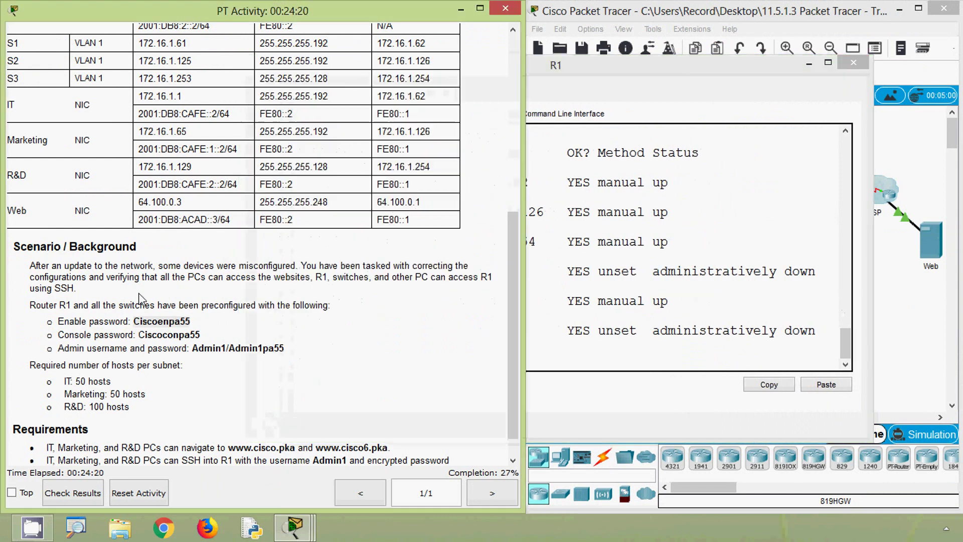
scroll(510, 344, "up", 10)
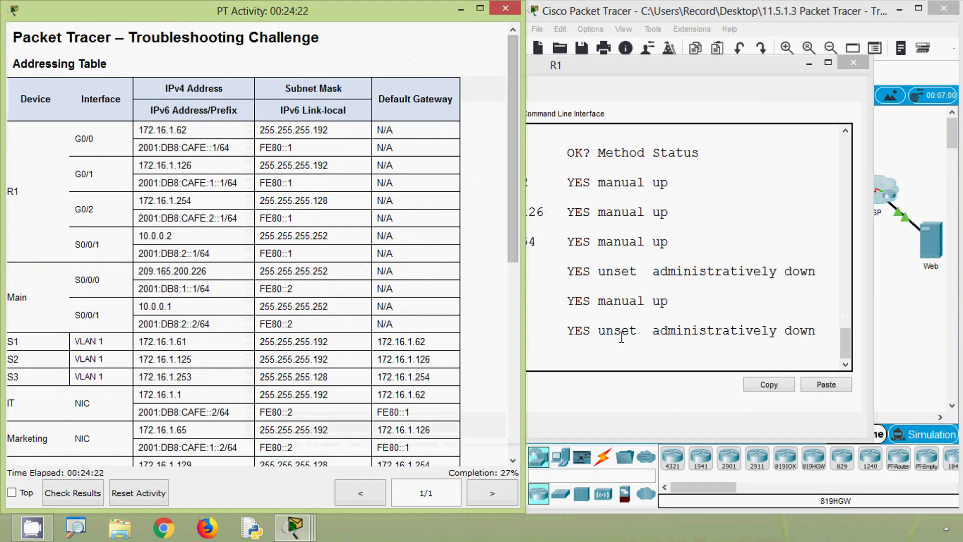
left_click(622, 331)
left_click_drag(326, 65, 356, 65)
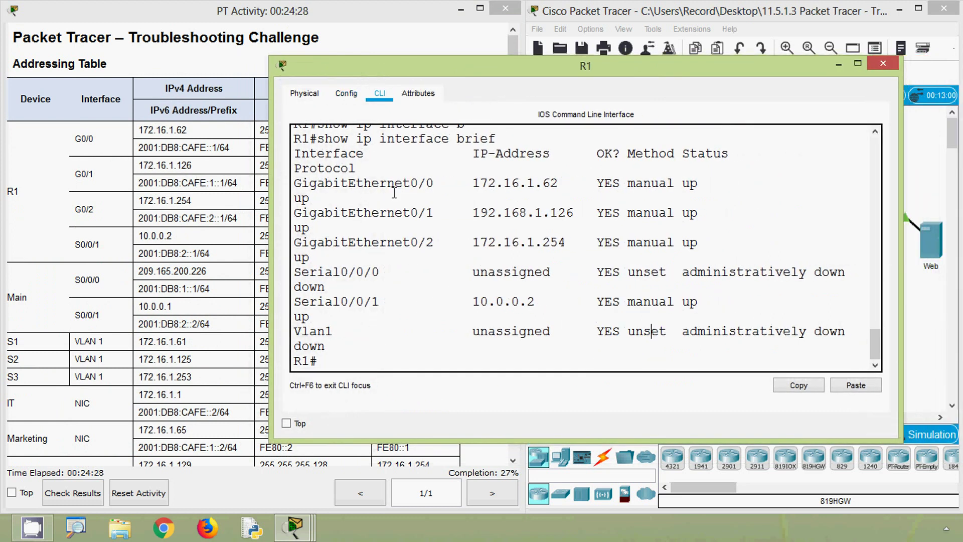
left_click_drag(341, 183, 559, 183)
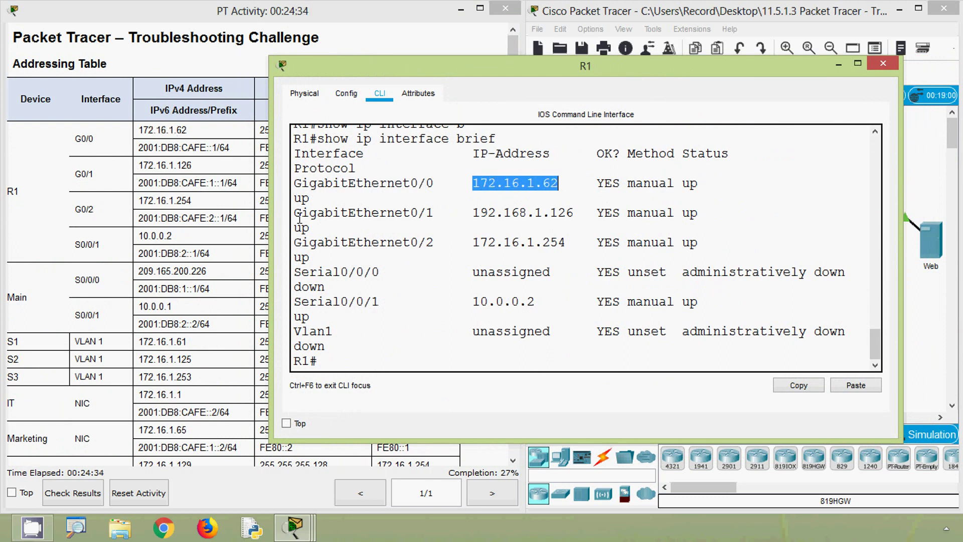
left_click_drag(295, 213, 435, 213)
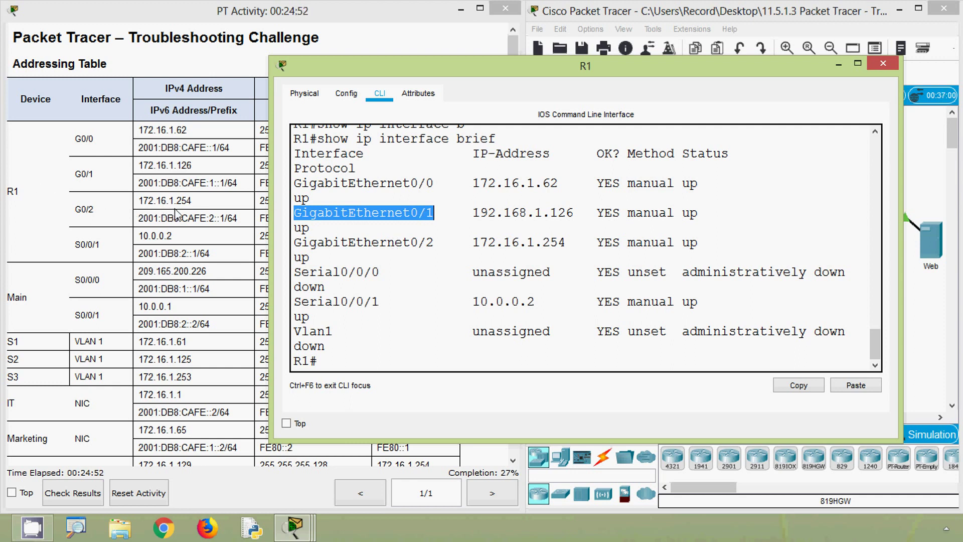
left_click_drag(475, 246, 562, 249)
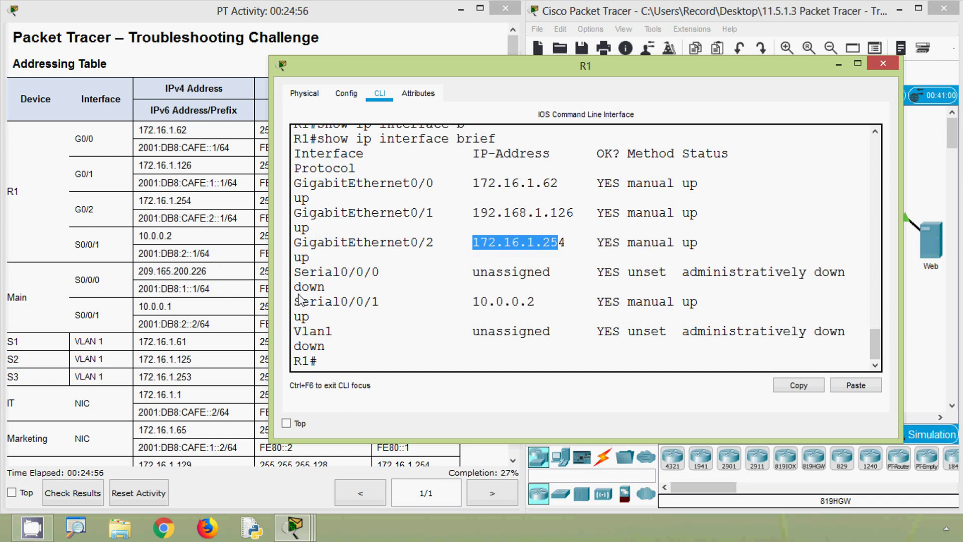
left_click_drag(295, 302, 380, 303)
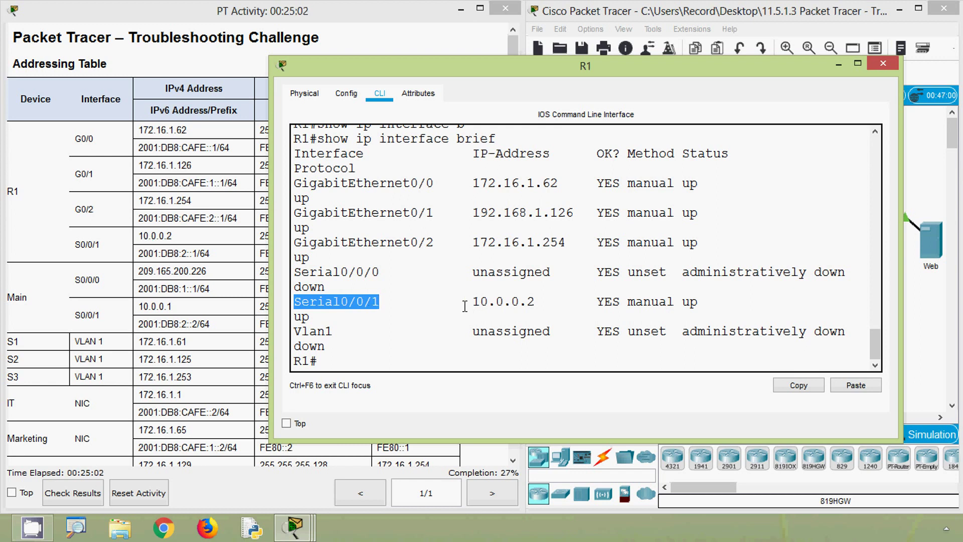
left_click_drag(463, 302, 546, 302)
left_click(550, 302)
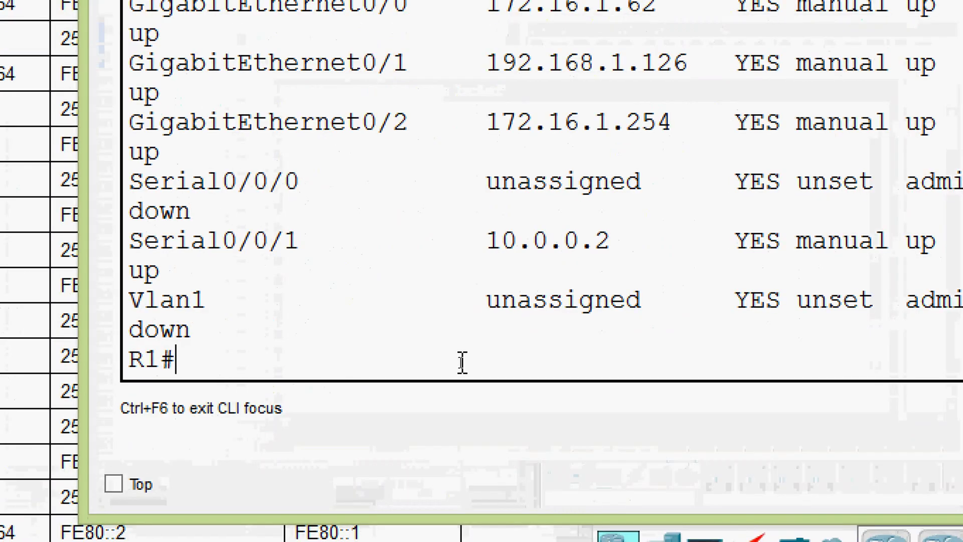
Step: Display R1's running configuration with show running-config
type("sh")
key("Tab")
type("r")
key("Tab")
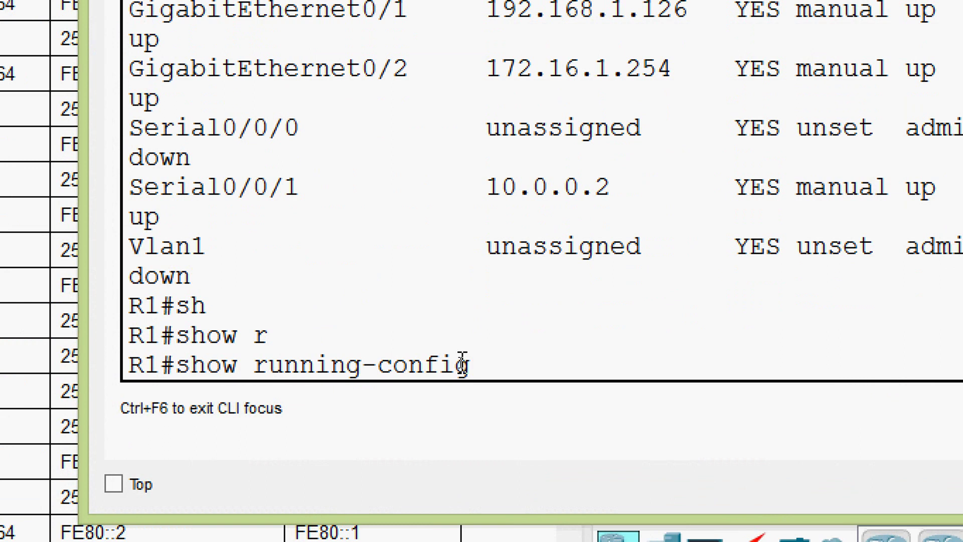
key("Return")
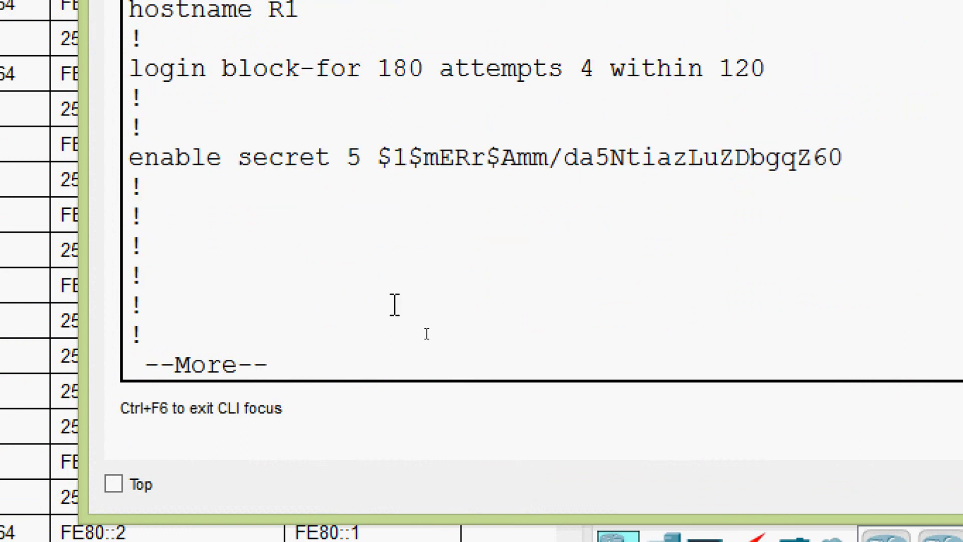
Step: Review the first page of the running configuration and advance past --More--
scroll(394, 303, "up", 4)
scroll(395, 304, "up", 1)
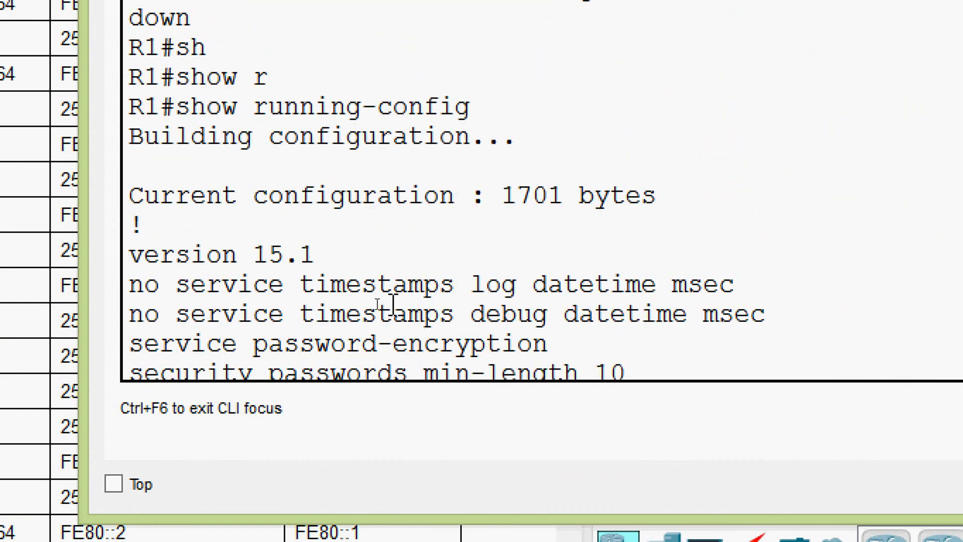
scroll(311, 251, "down", 2)
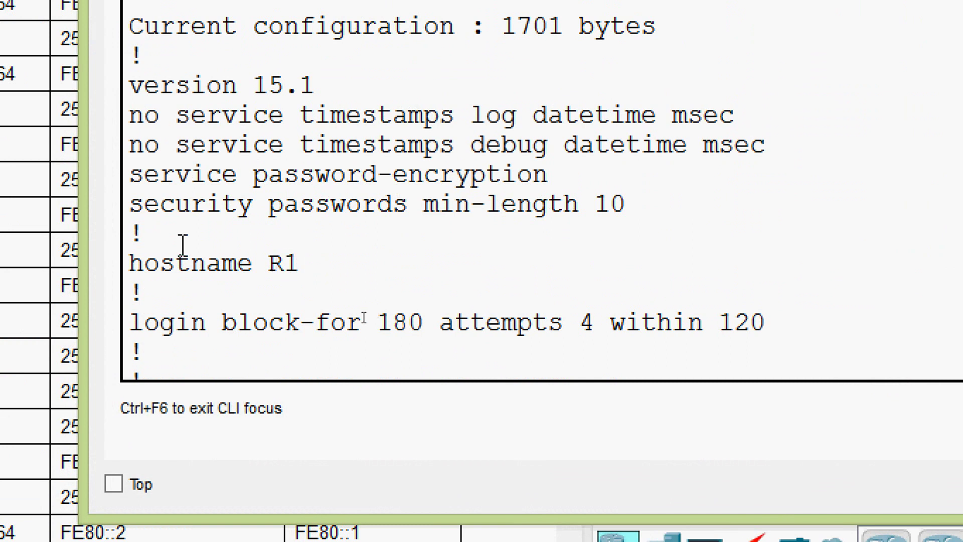
scroll(226, 260, "down", 2)
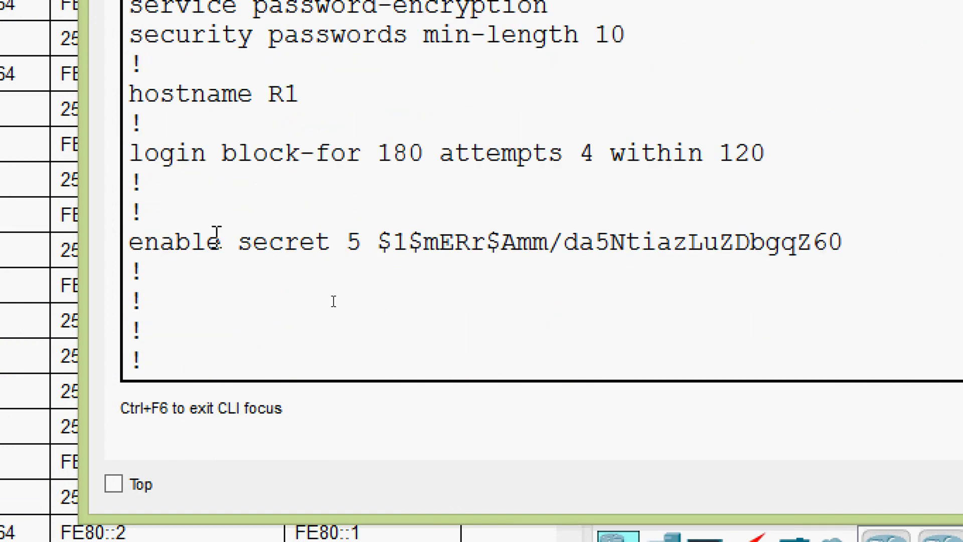
left_click_drag(130, 242, 317, 244)
scroll(358, 259, "down", 1)
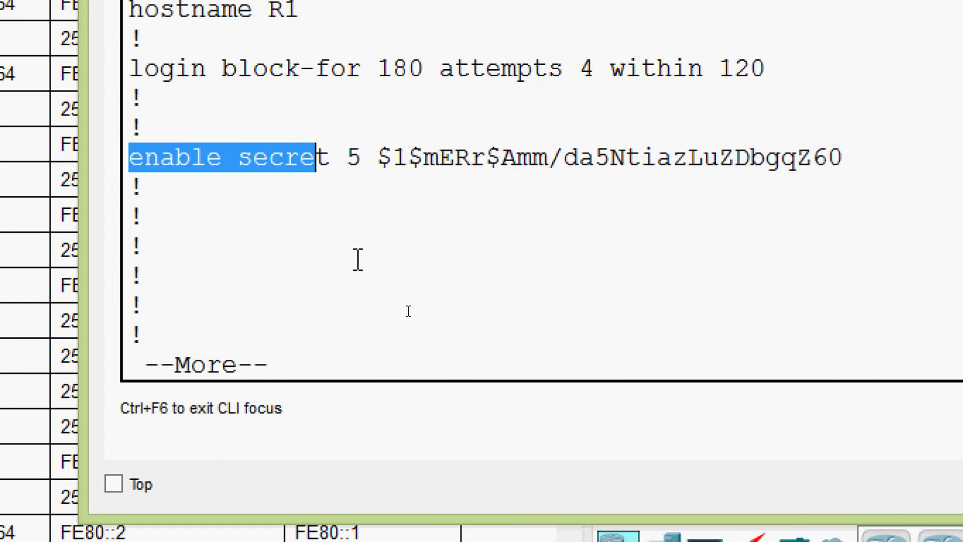
scroll(357, 259, "down", 1)
key("space")
Step: Page down to GigabitEthernet0/0 and mark its 172.16.1.62 255.255.255.192 settings
scroll(320, 263, "up", 3)
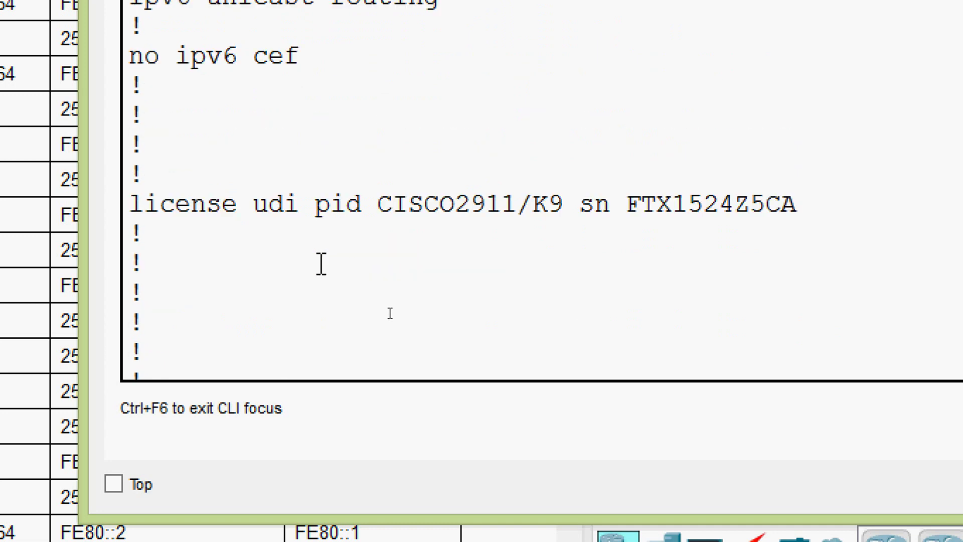
scroll(321, 263, "down", 1)
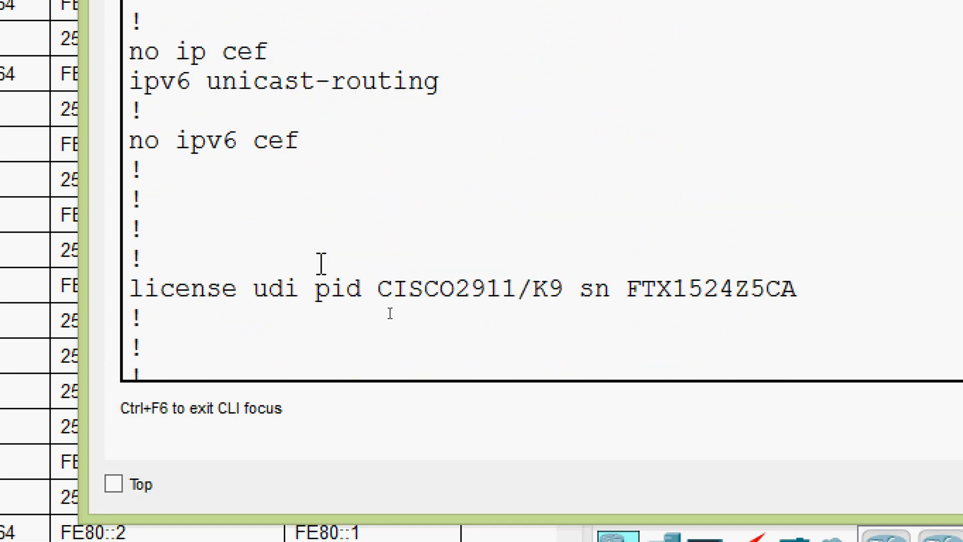
scroll(319, 262, "up", 3)
scroll(325, 236, "up", 3)
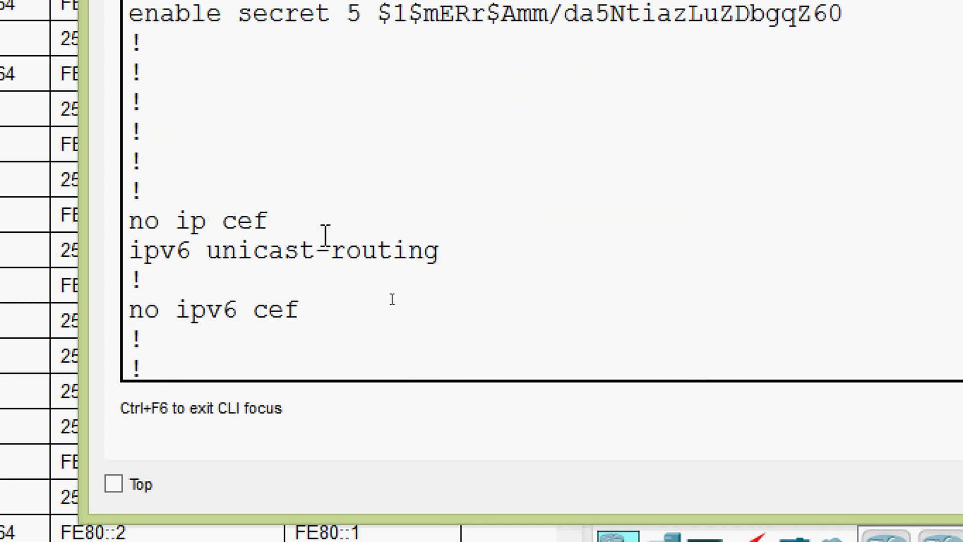
scroll(325, 236, "up", 2)
scroll(325, 235, "down", 6)
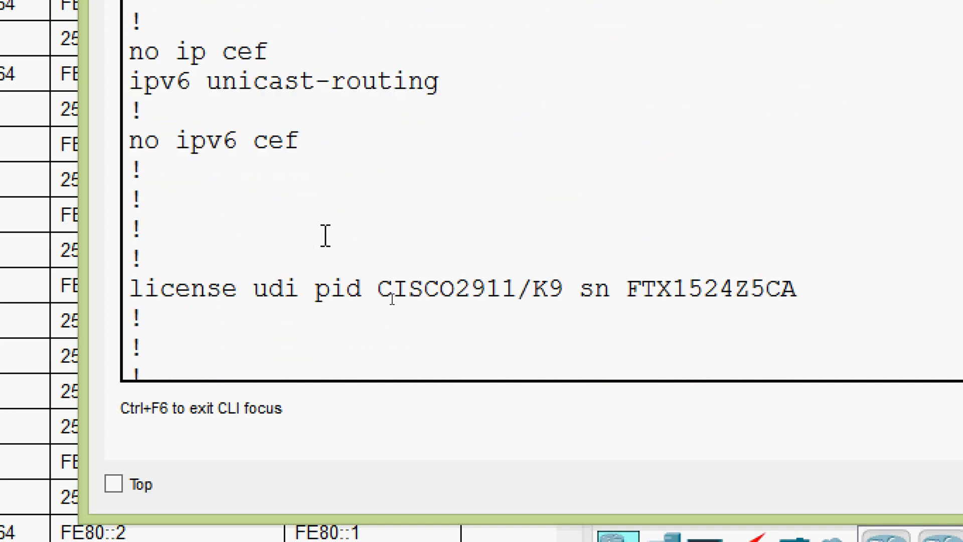
scroll(325, 235, "down", 2)
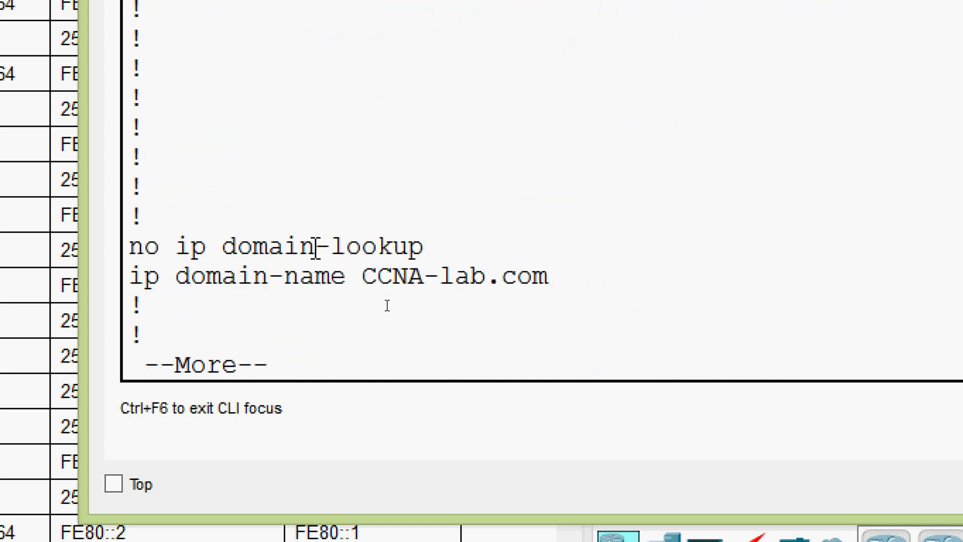
key("Return")
key("Return")
key("Return")
key("Return")
key("Return")
key("Return")
key("Return")
key("Return")
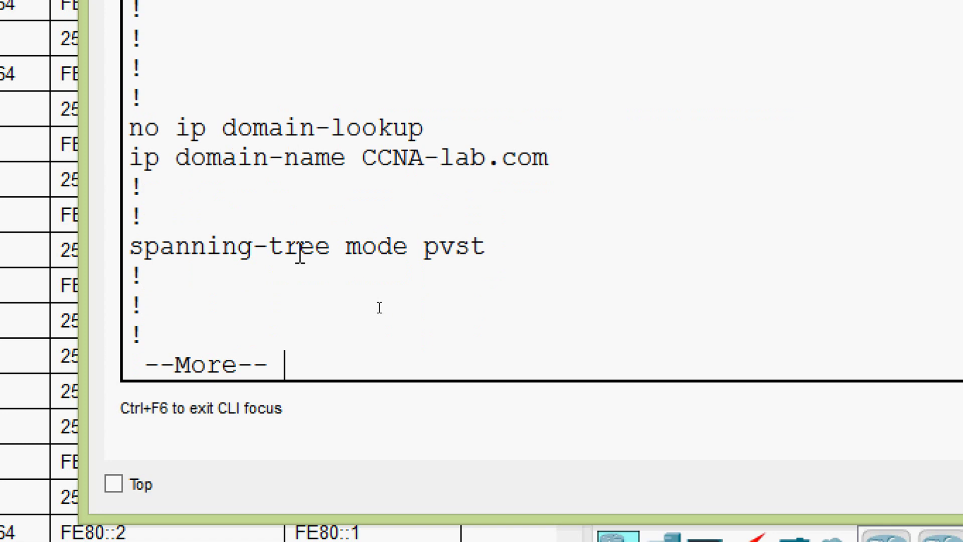
key("Return")
key("Return")
key("Return")
key("Return")
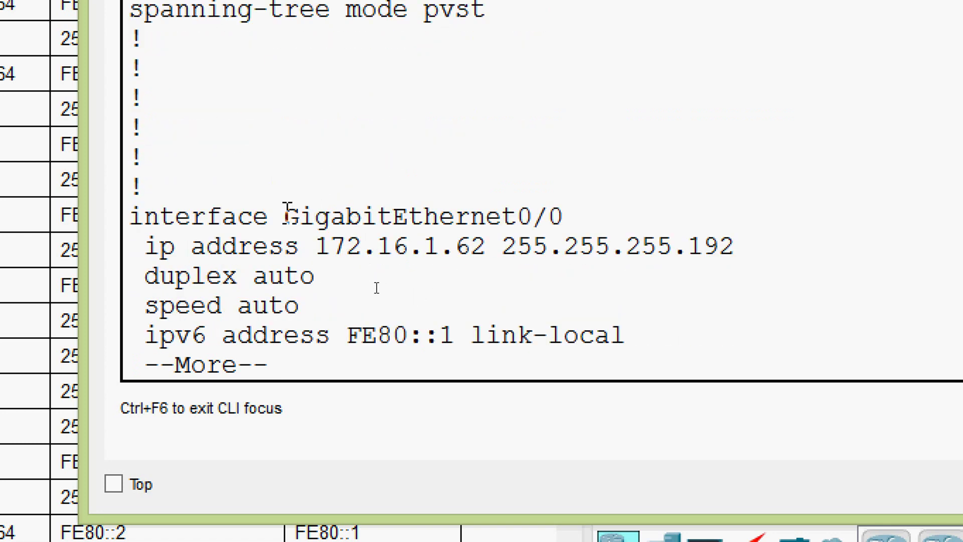
left_click_drag(285, 217, 569, 218)
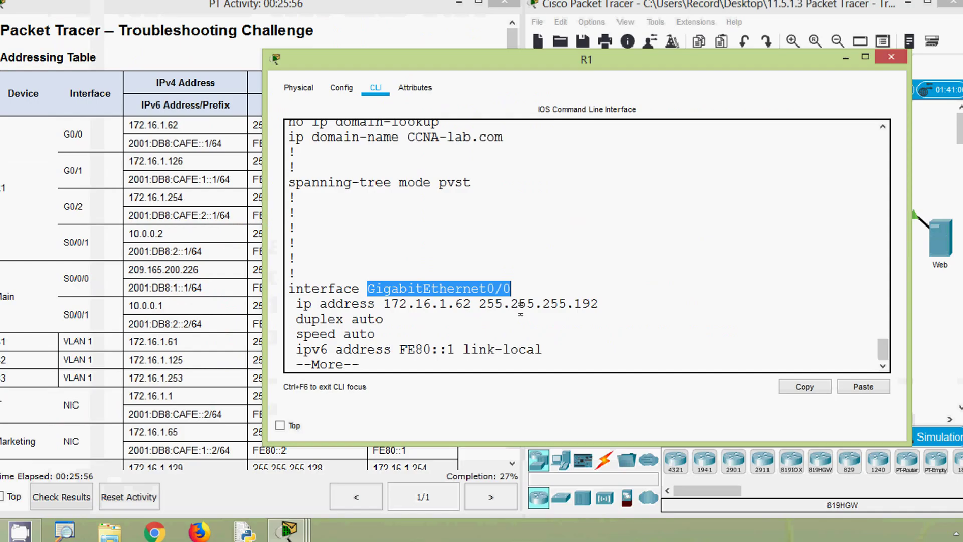
left_click_drag(479, 304, 594, 312)
Step: Confirm G0/0's table mask, then check G0/1's configured IPv4 and IPv6 addresses
left_click_drag(308, 70, 388, 62)
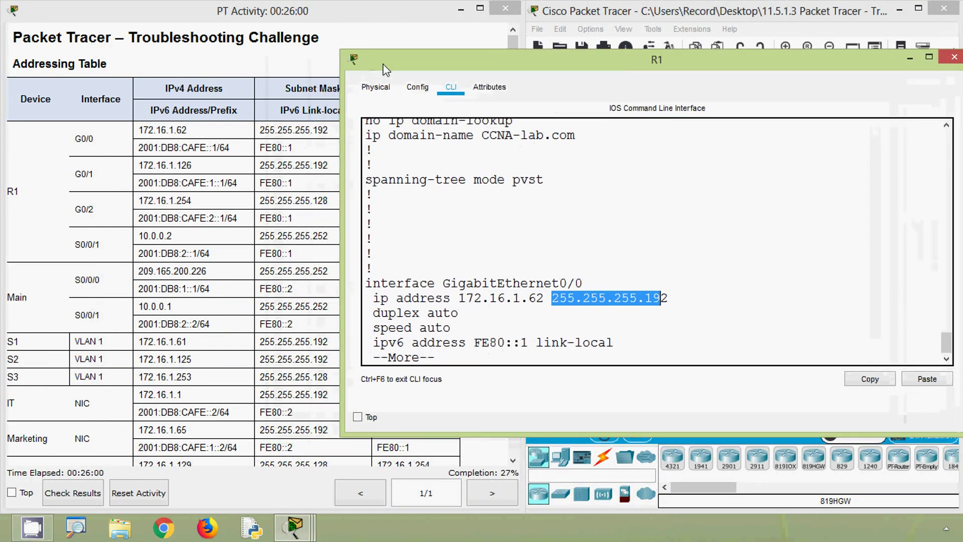
left_click(331, 144)
left_click_drag(328, 130, 260, 130)
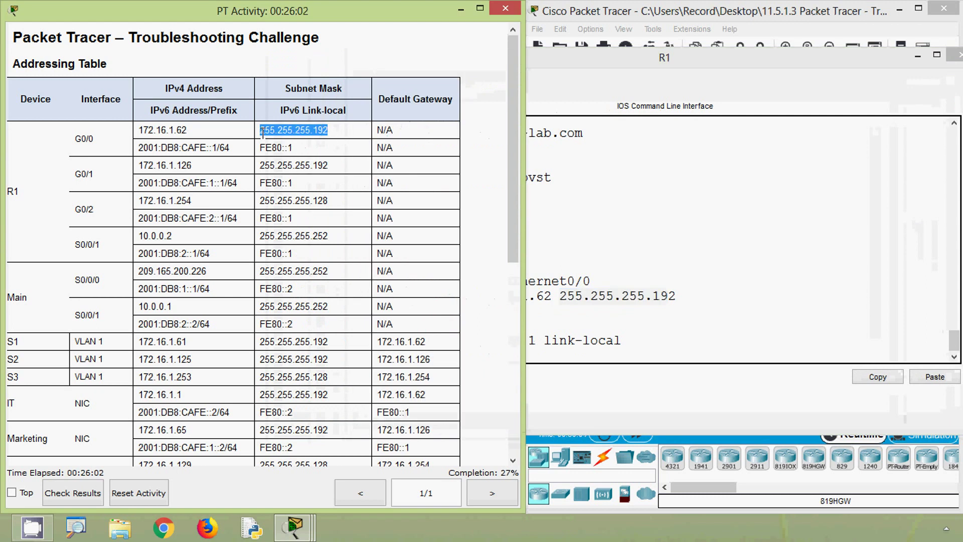
left_click(645, 284)
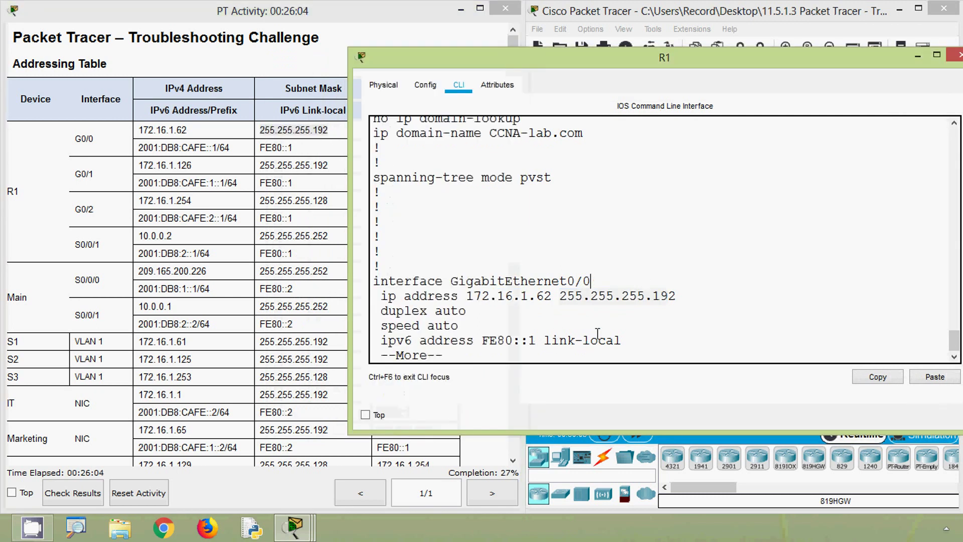
key("Return")
key("Return")
key("Return")
key("Return")
key("Return")
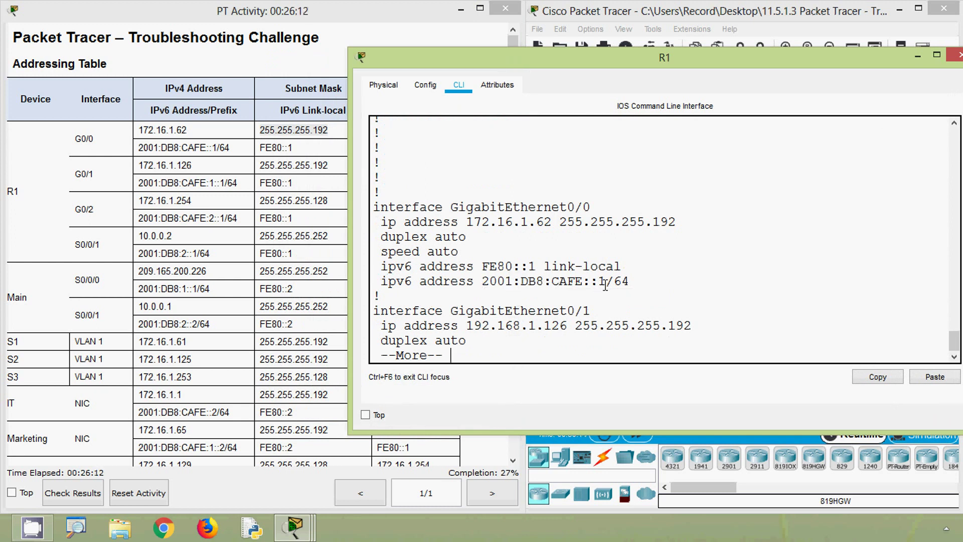
key("Return")
key("Return")
key("Return")
key("Return")
key("Return")
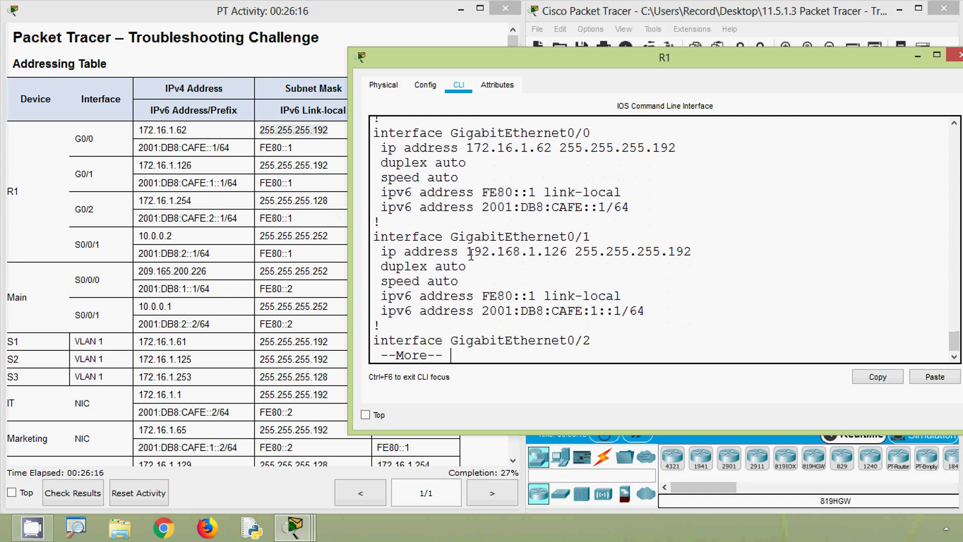
left_click_drag(469, 253, 609, 251)
left_click_drag(483, 311, 621, 311)
Step: Check G0/2's IPv6 address and Serial0/0/1's 10.0.0.2 255.255.255.252 against the table
left_click(598, 340)
key("Return")
key("Return")
key("Return")
key("Return")
key("Return")
key("Return")
key("Return")
key("Return")
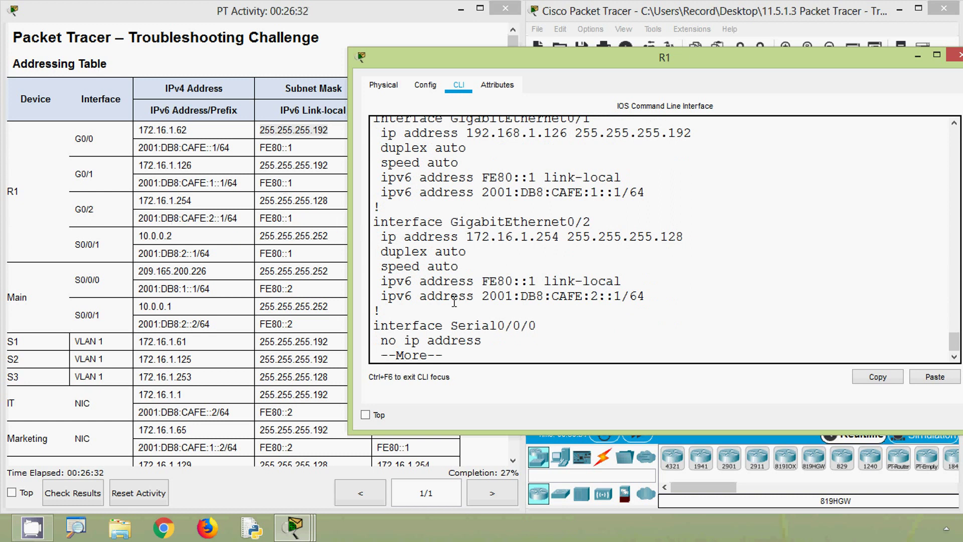
left_click_drag(483, 296, 646, 296)
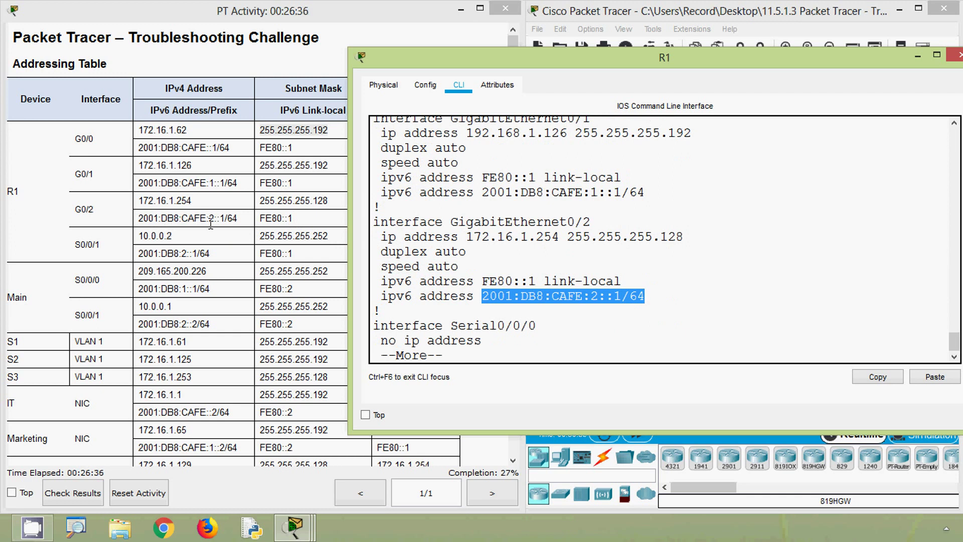
left_click(513, 315)
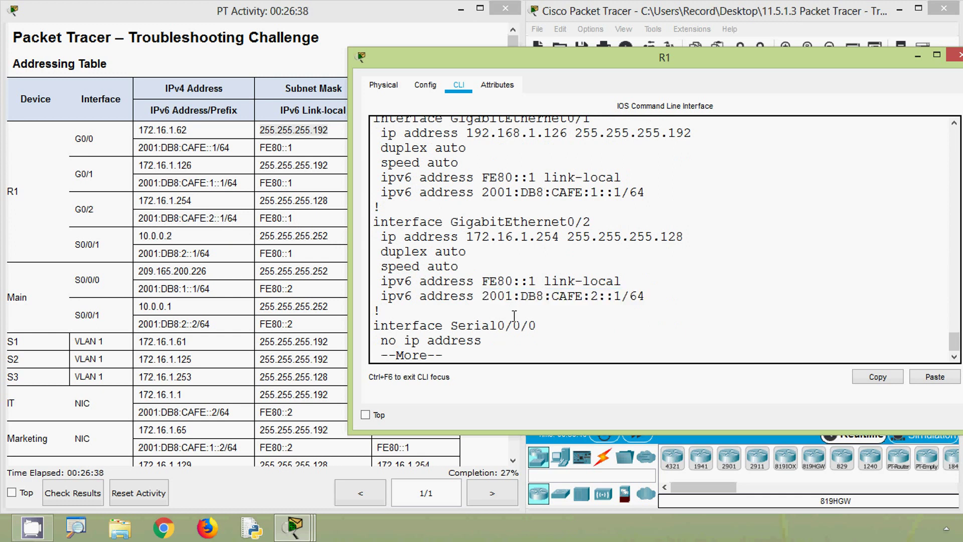
key("Return")
key("Return")
key("Return")
key("Return")
key("Return")
key("Return")
key("Return")
key("Return")
key("Return")
key("Return")
key("Return")
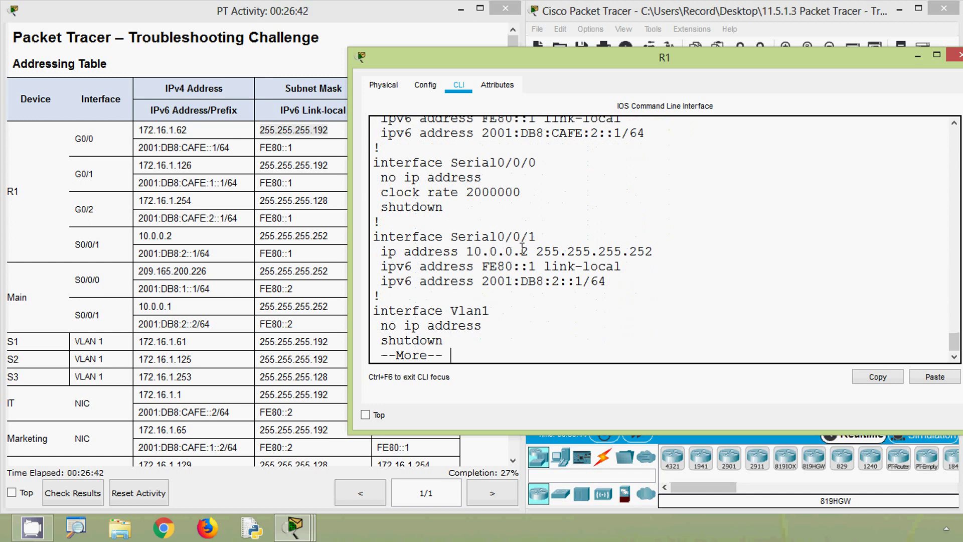
left_click_drag(468, 251, 652, 251)
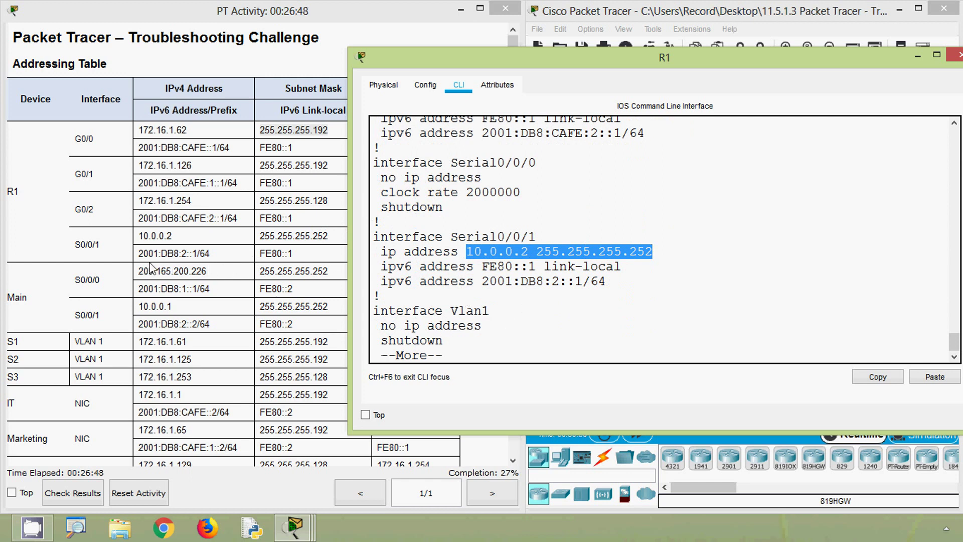
Step: Page through routes, access list, banner and vty lines (transport input telnet) back to R1#
left_click(582, 292)
key("Return")
key("Return")
key("Return")
key("Return")
key("Return")
key("Return")
key("Return")
key("Return")
key("Return")
key("Return")
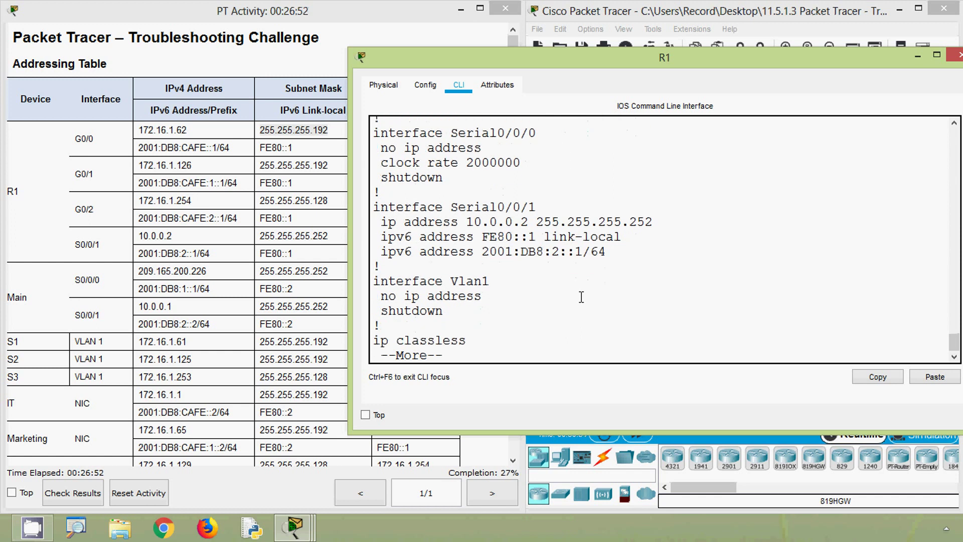
key("Return")
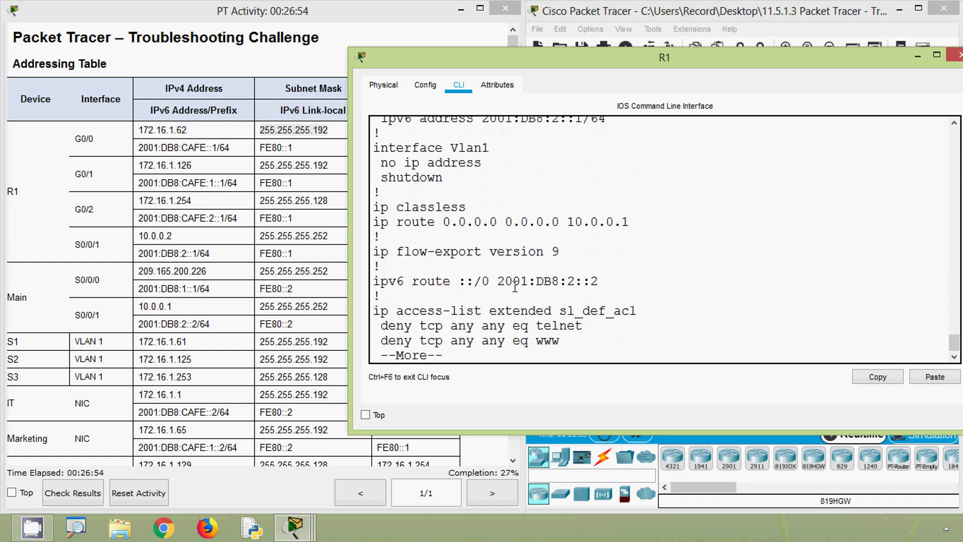
key("Return")
key("Return")
key("Return")
key("Return")
key("Return")
key("Return")
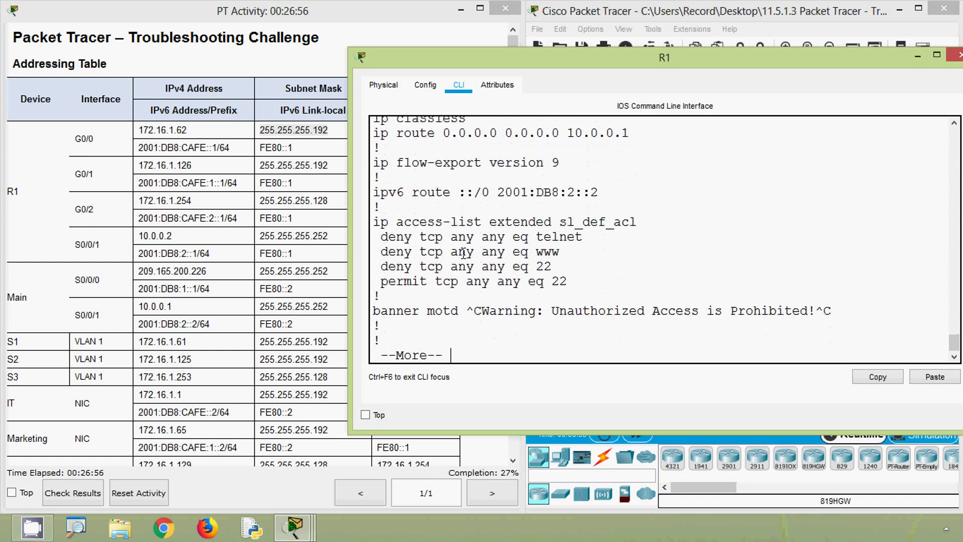
key("Return")
key("Return")
key("Return")
key("Return")
key("Return")
key("Return")
key("Return")
key("Return")
key("Return")
key("Return")
key("Return")
key("Return")
key("Return")
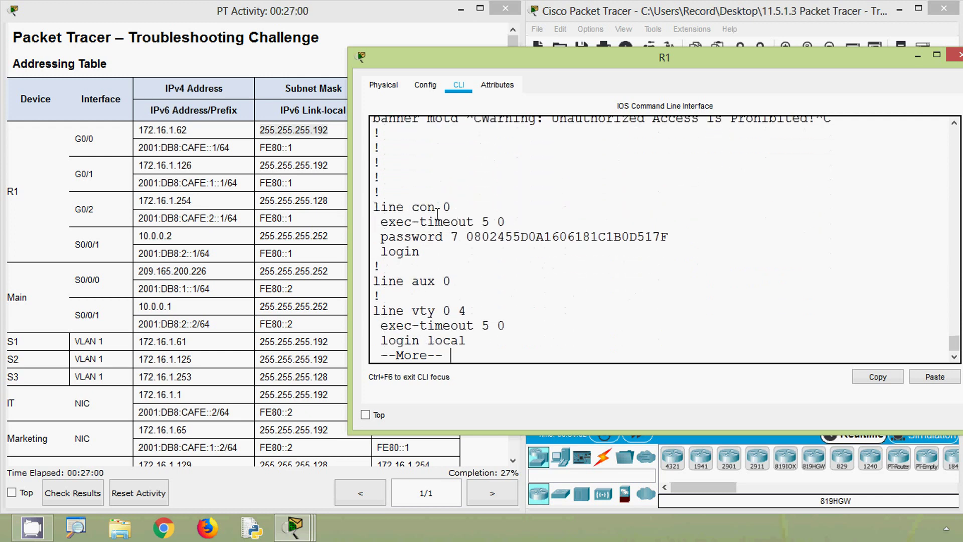
key("Return")
key("Return")
key("Return")
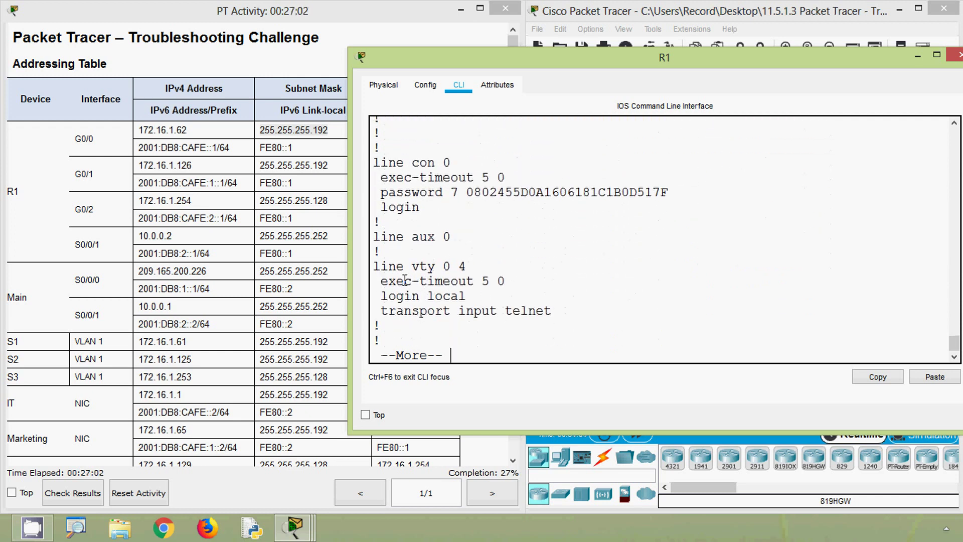
key("Return")
key("Return")
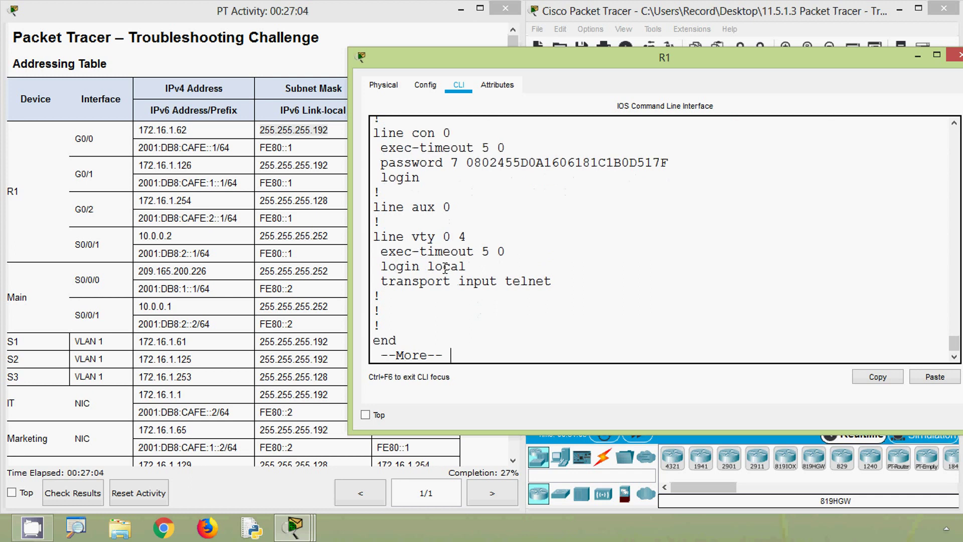
left_click_drag(387, 286, 552, 281)
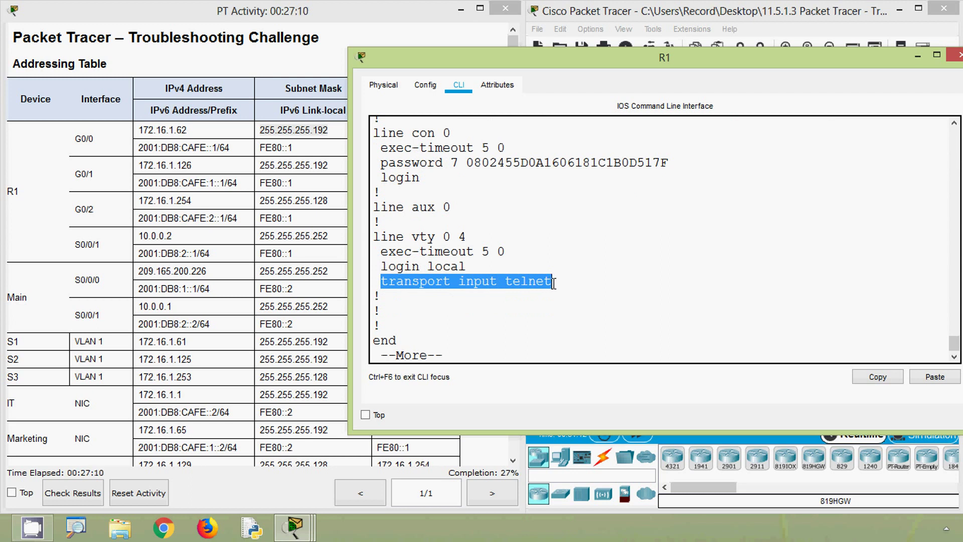
left_click(539, 297)
key("Return")
key("Return")
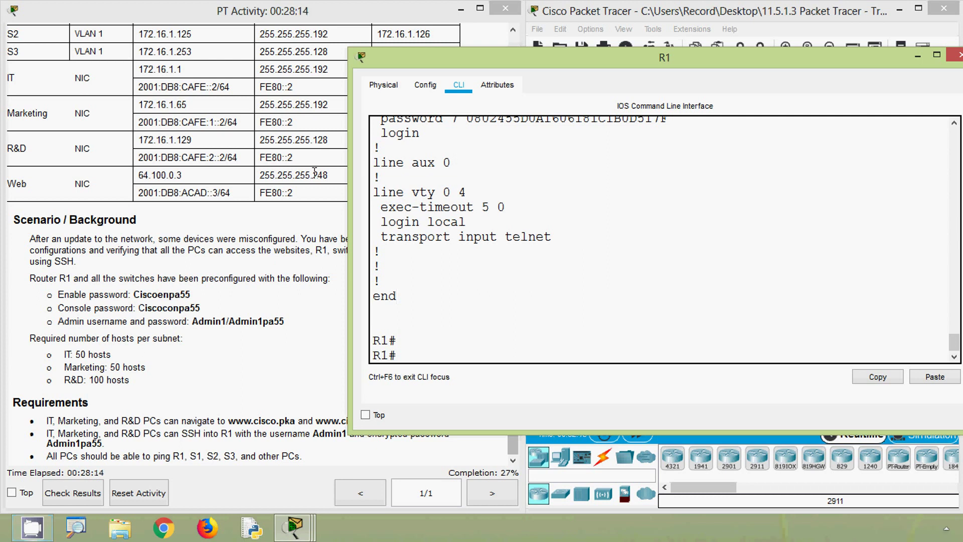
left_click(248, 166)
left_click(512, 203)
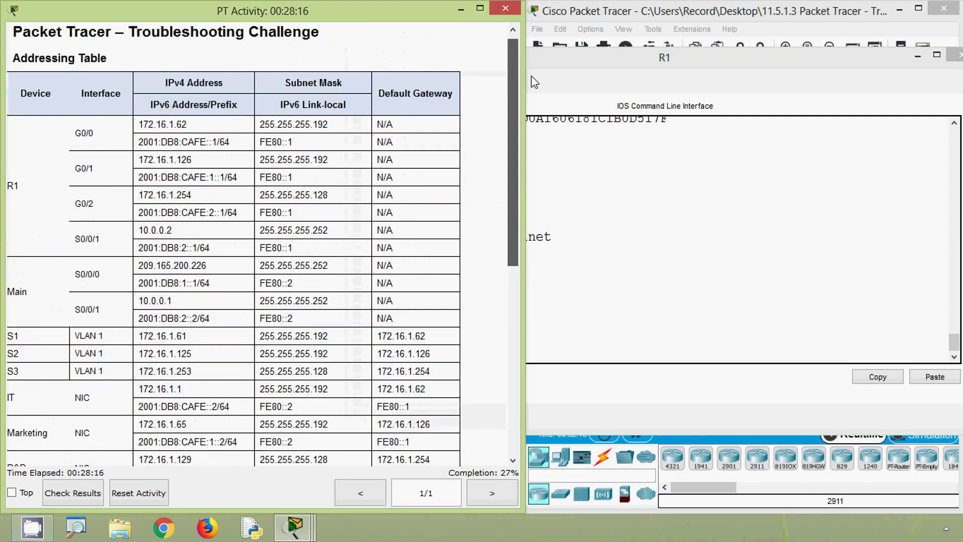
left_click(647, 301)
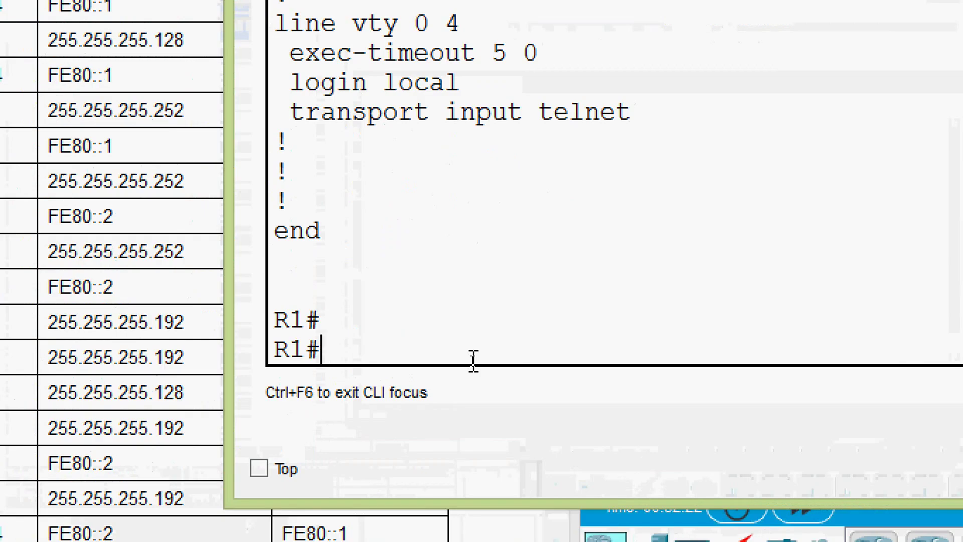
Step: Enter configure terminal and interface GigabitEthernet0/1 on R1
type("conf")
key("Tab")
type("t")
key("Tab")
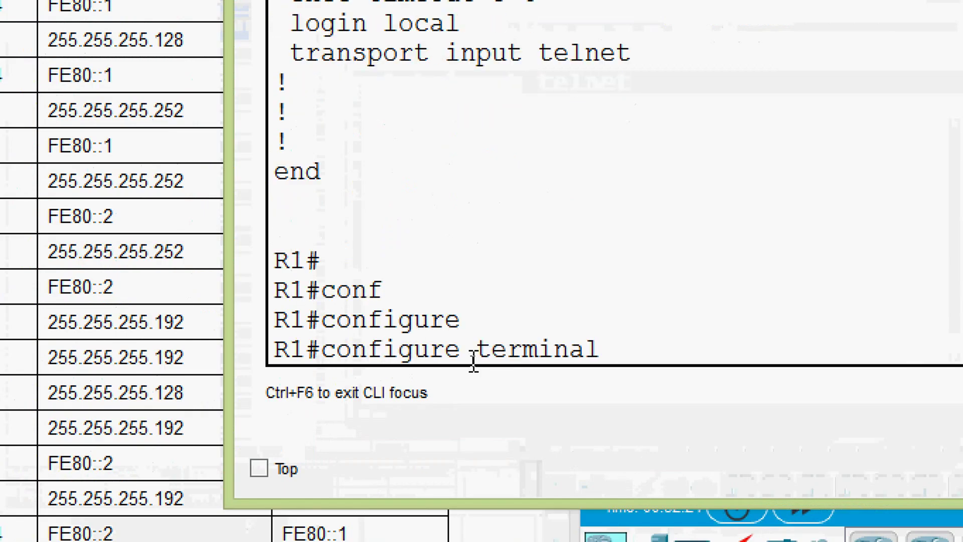
key("Return")
type("inter")
key("Tab")
type("g")
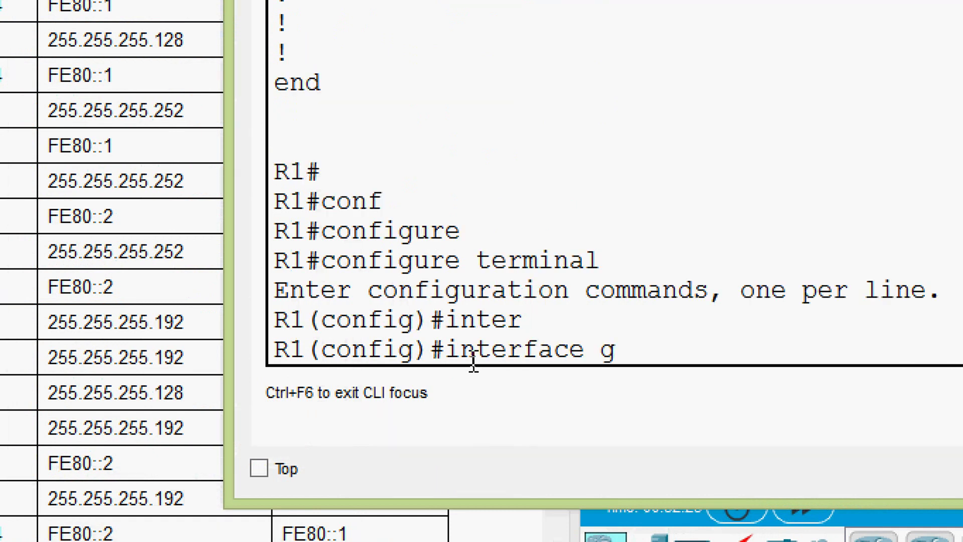
key("Tab")
type("0/1")
key("Return")
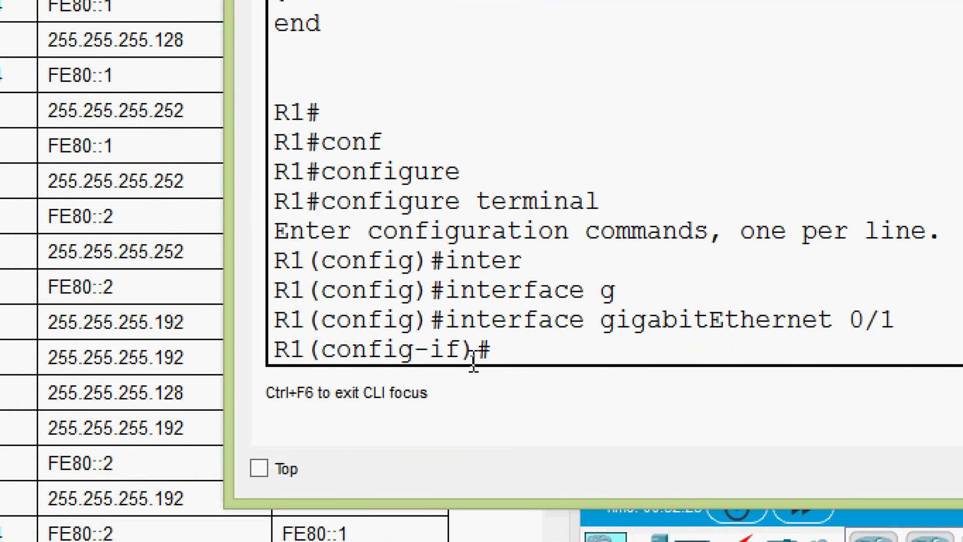
Step: Assign G0/1 address 172.16.1.126 255.255.255.192 and enable it with no shutdown
type("ip ad")
key("Tab")
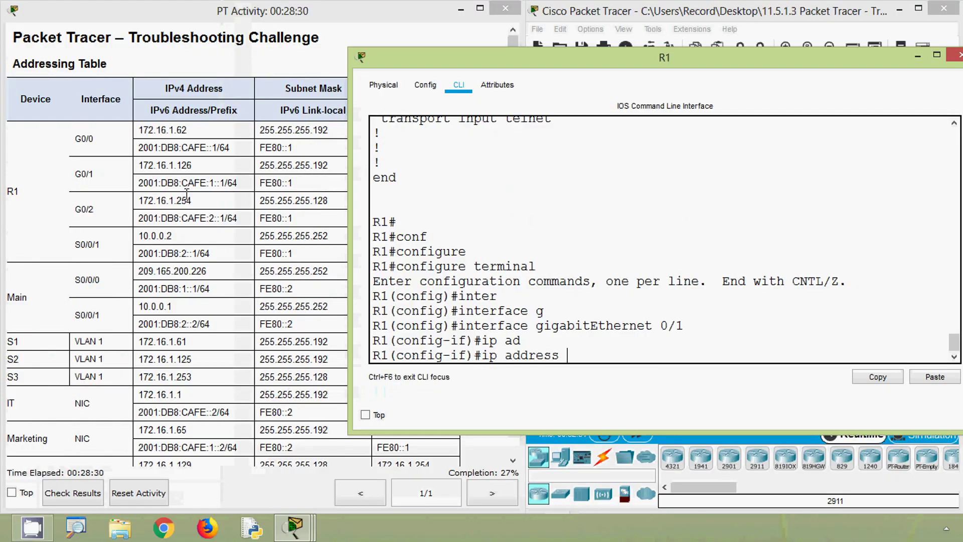
left_click(193, 175)
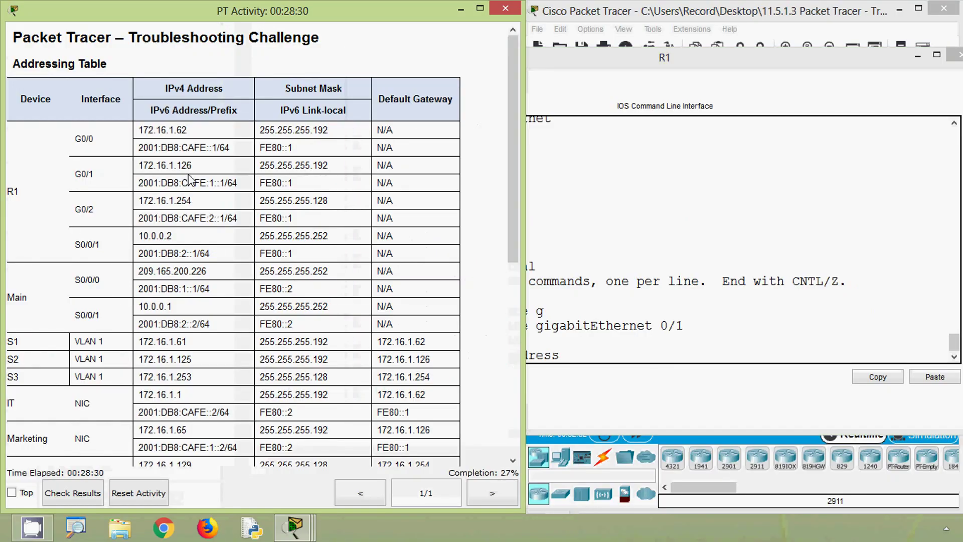
left_click_drag(196, 166, 142, 167)
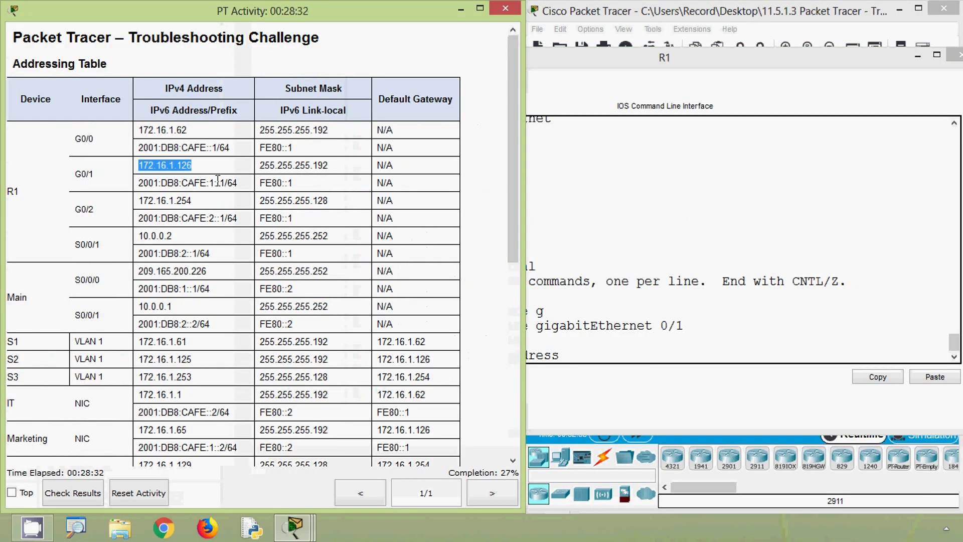
left_click(577, 355)
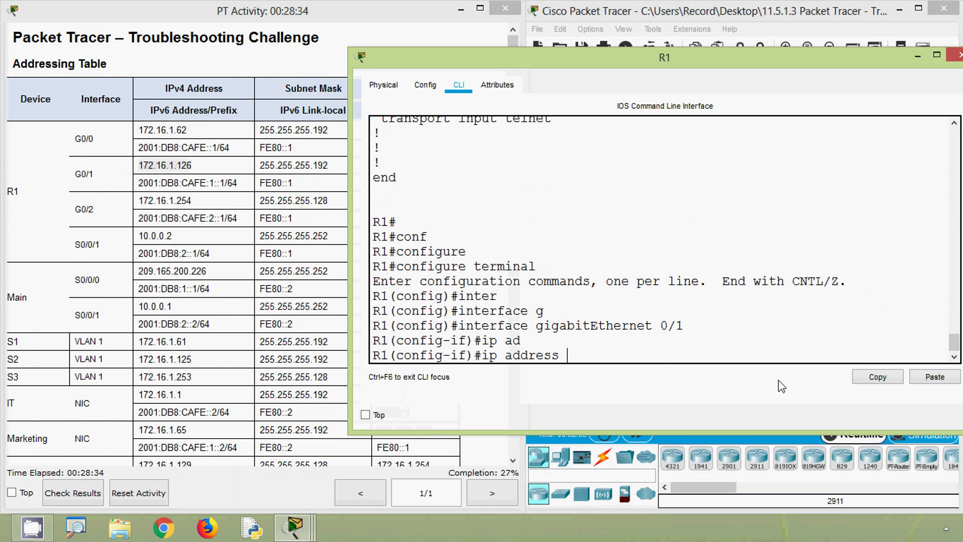
left_click(921, 379)
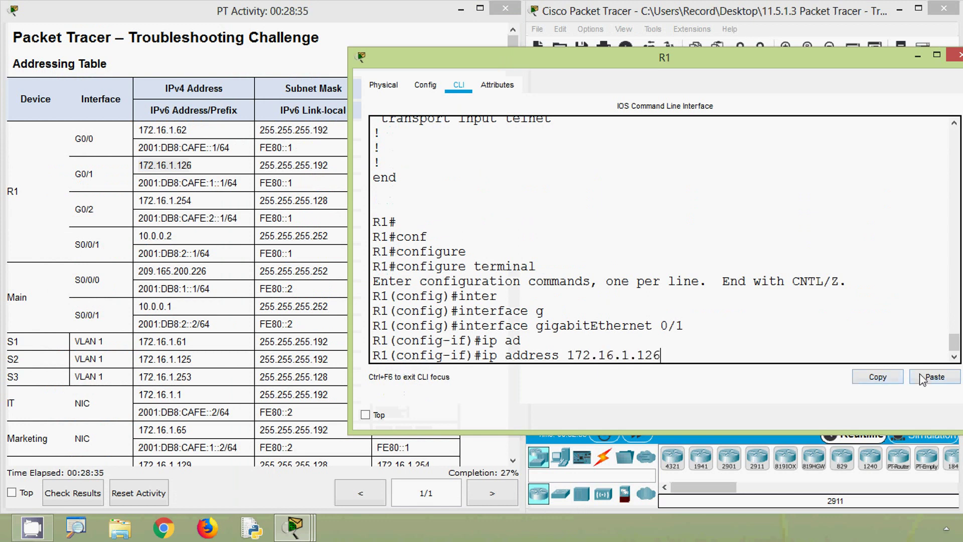
left_click(233, 205)
left_click_drag(329, 169, 261, 167)
key("ctrl+c")
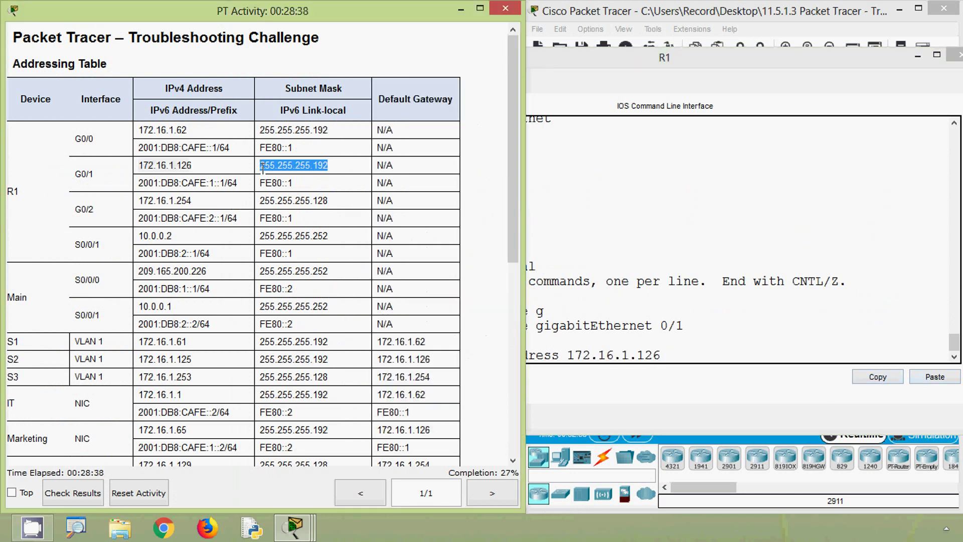
left_click(713, 358)
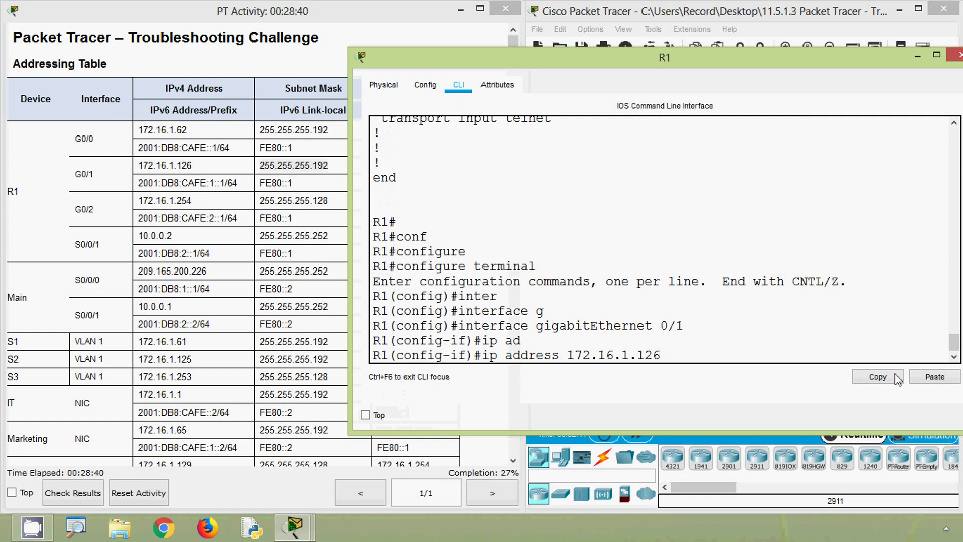
left_click(921, 379)
key("Return")
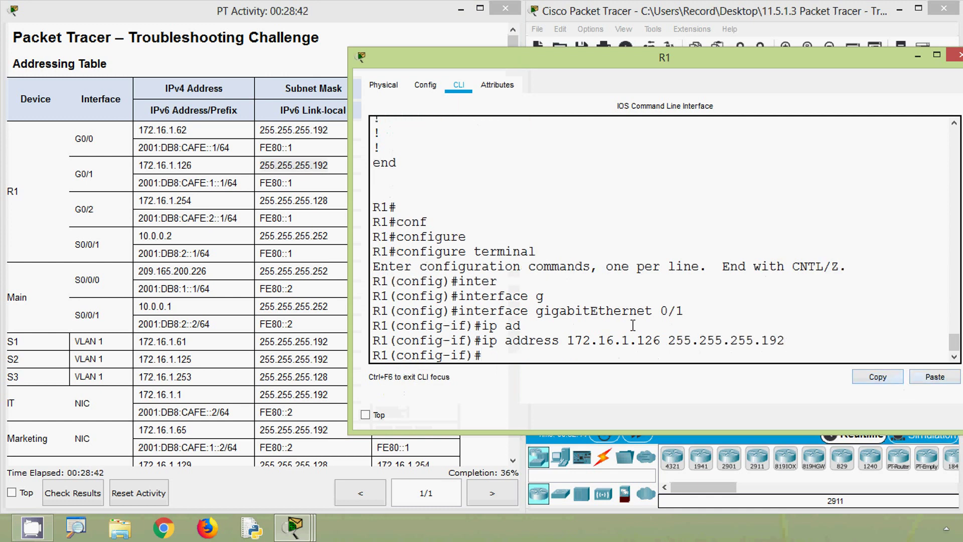
type("no sh")
key("Tab")
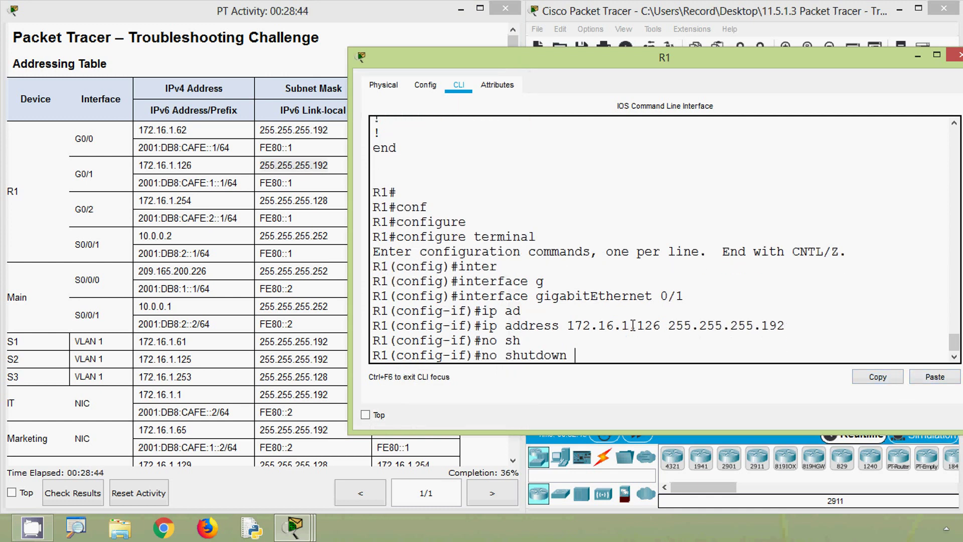
key("Return")
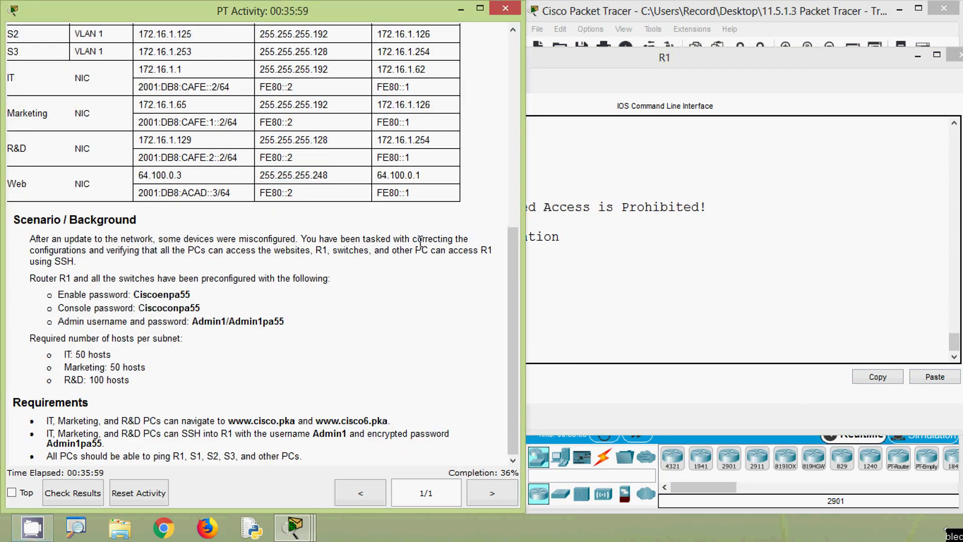
Step: Enter global configuration mode on R1 with configure terminal
left_click(582, 270)
key("Return")
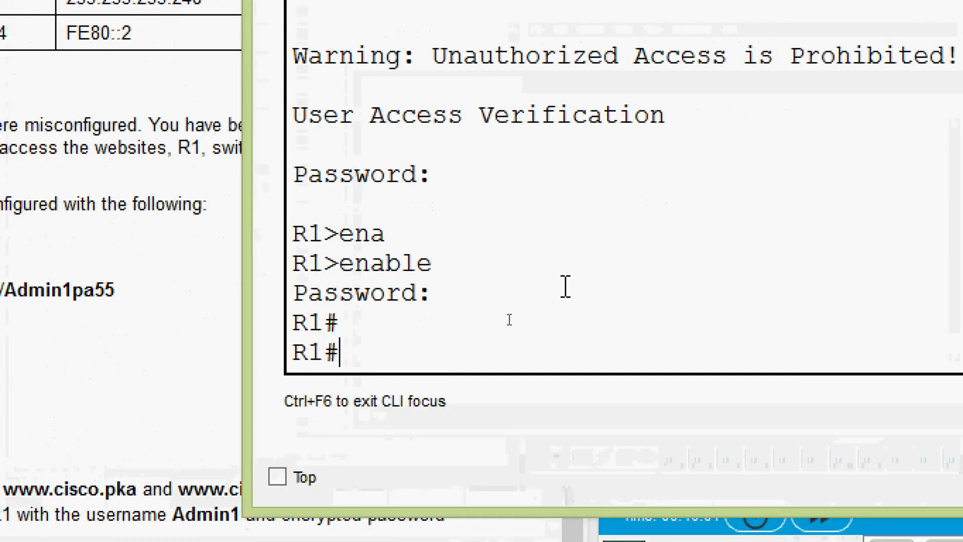
type("conf")
key("Tab")
type("t")
key("Tab")
key("Return")
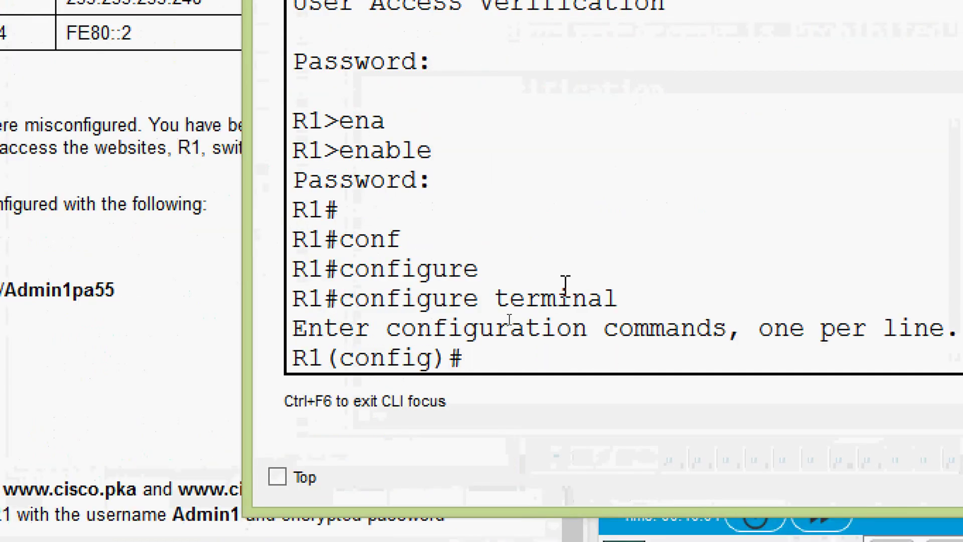
Step: Create the admin user with the instructions' password as an encrypted secret
type("user")
key("Tab")
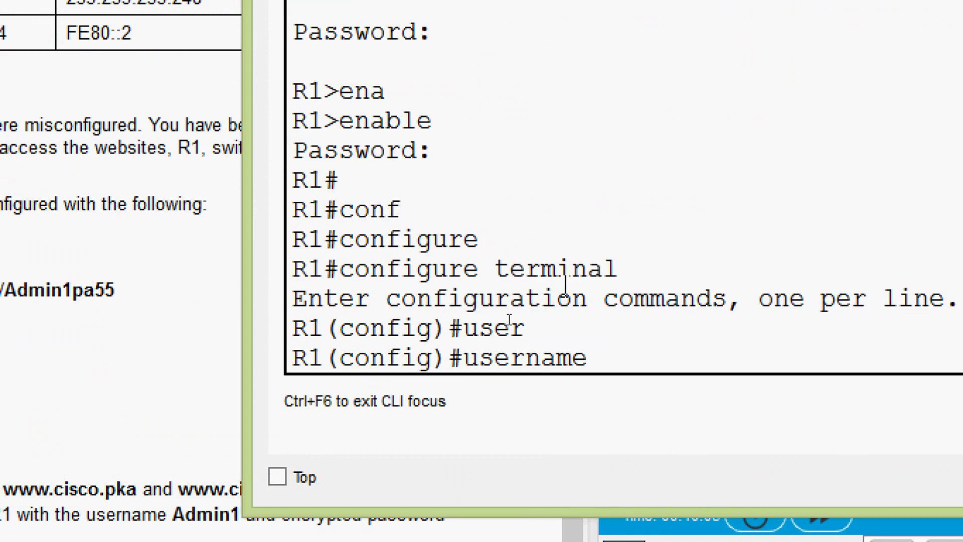
type("Admin1")
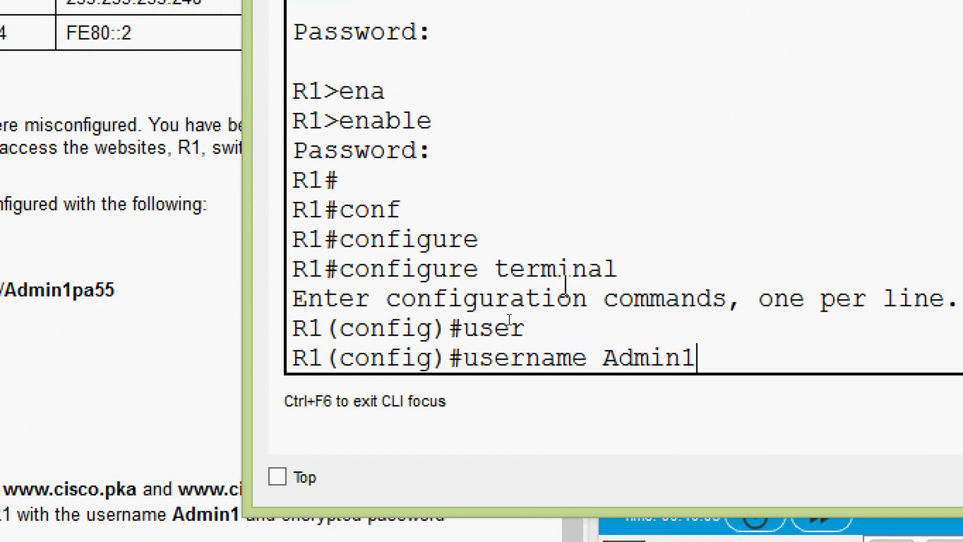
key("Return")
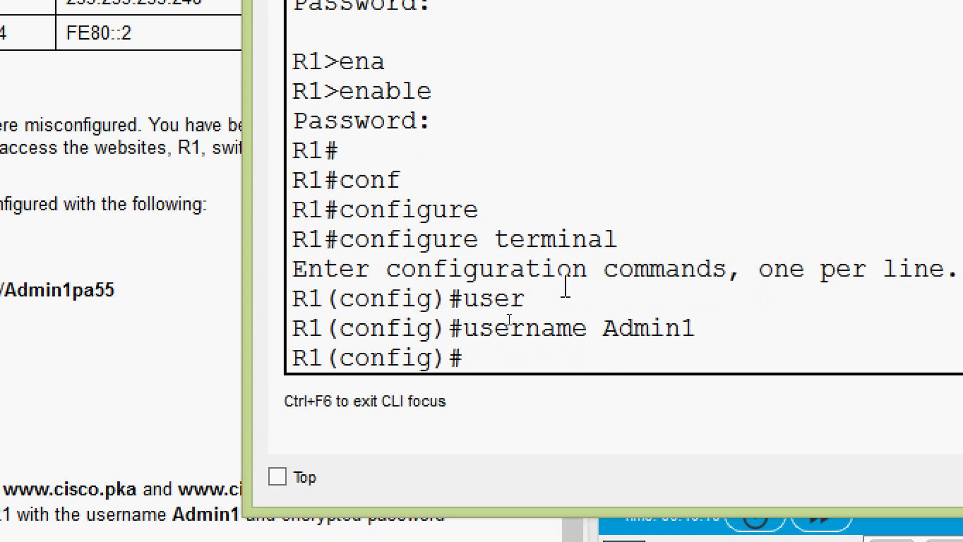
type("user")
key("Tab")
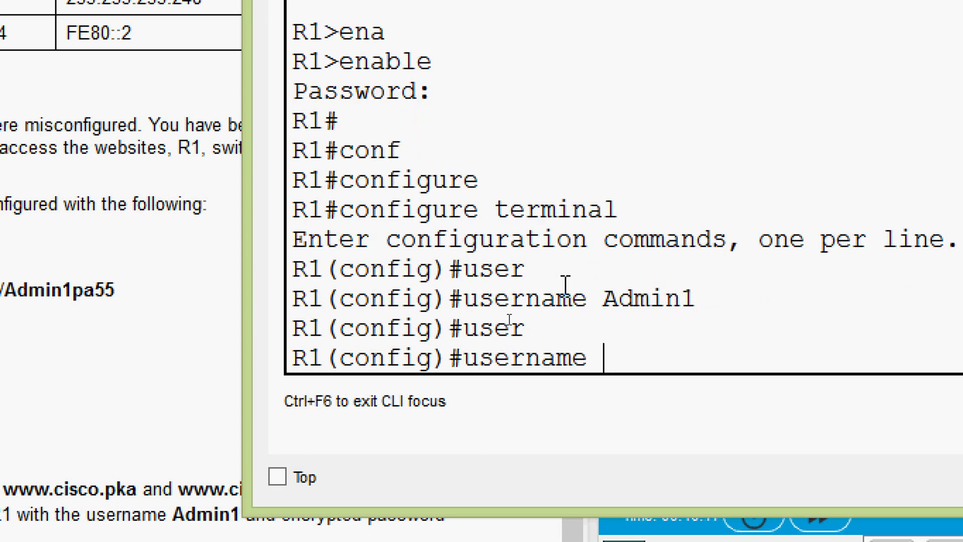
type("Admin")
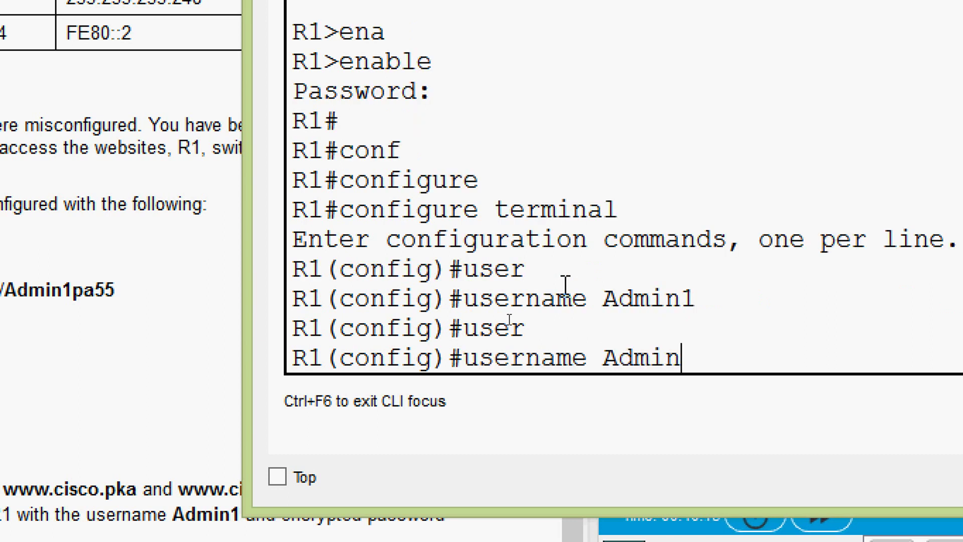
type("1")
type(" se")
key("Tab")
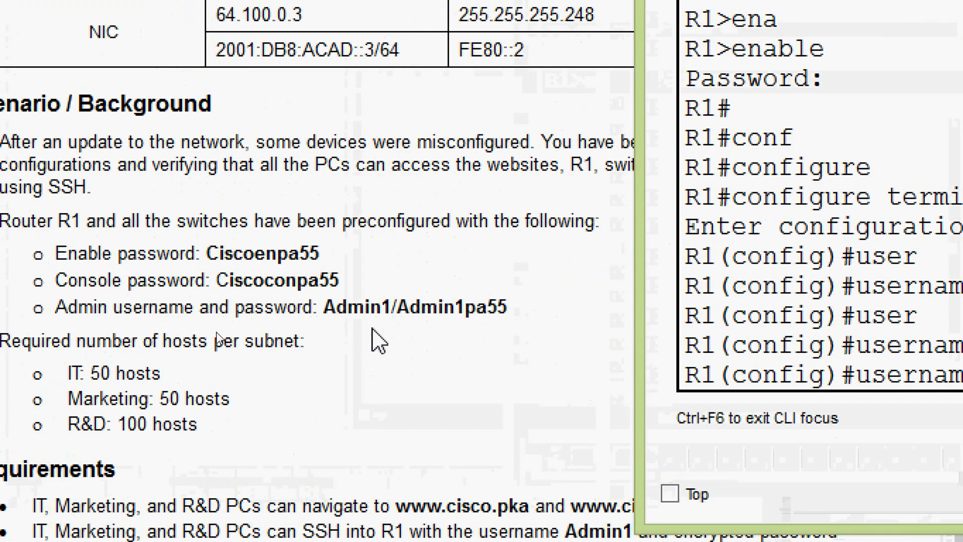
left_click_drag(398, 310, 511, 309)
key("ctrl+c")
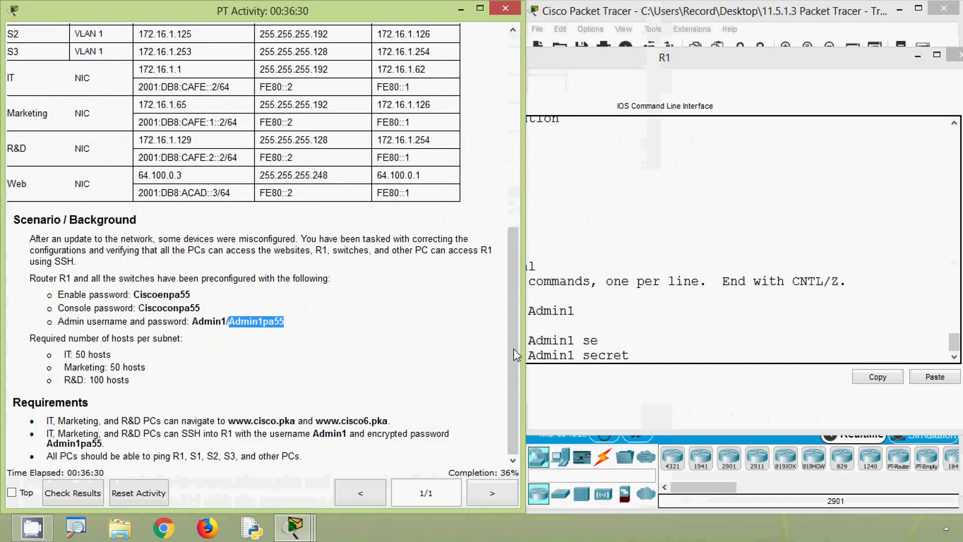
left_click(657, 349)
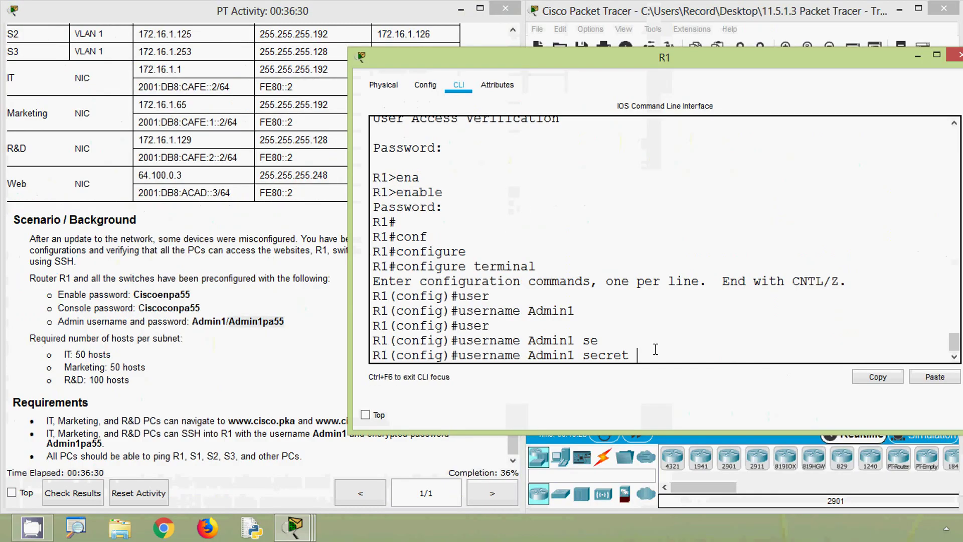
left_click(934, 376)
key("Return")
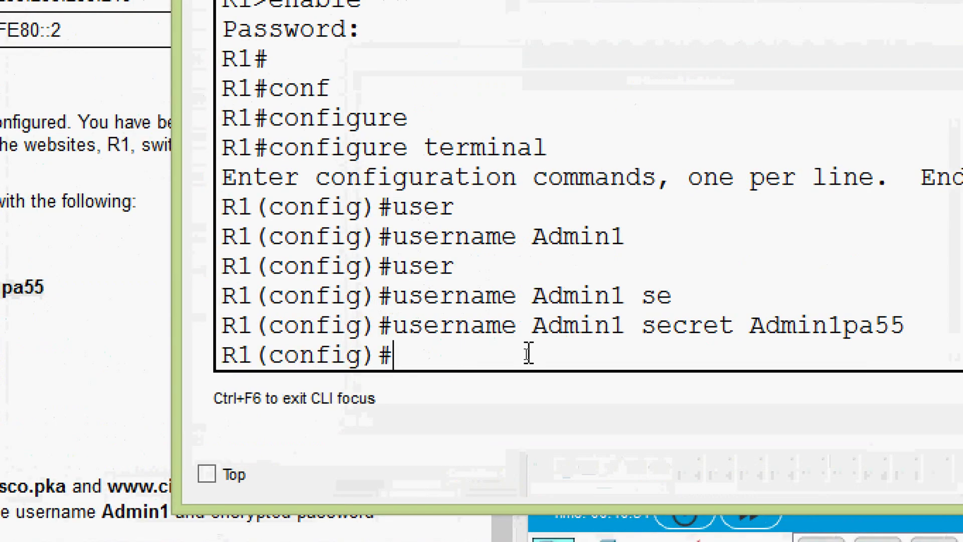
key("Return")
Step: Restrict vty lines 0 15 to transport input ssh
type("line")
key("Tab")
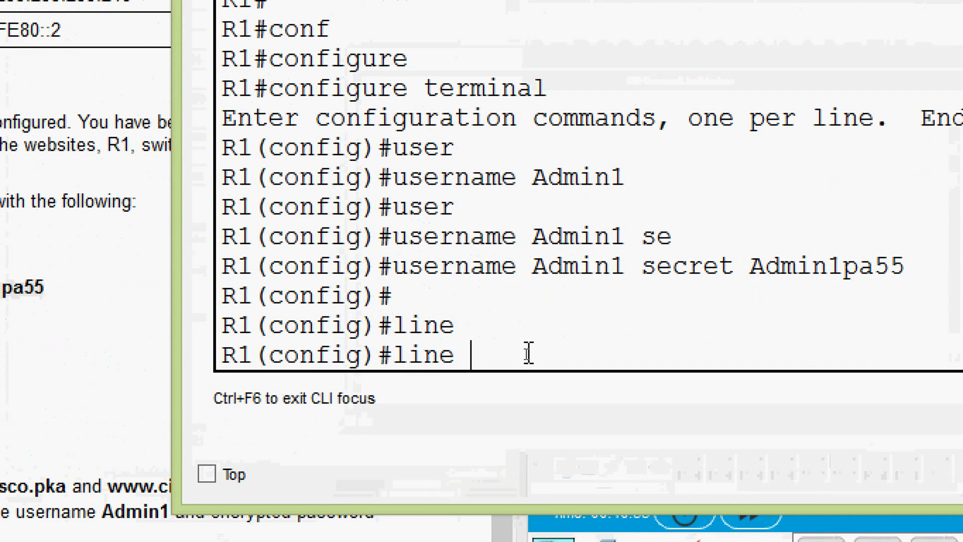
type("v")
key("Tab")
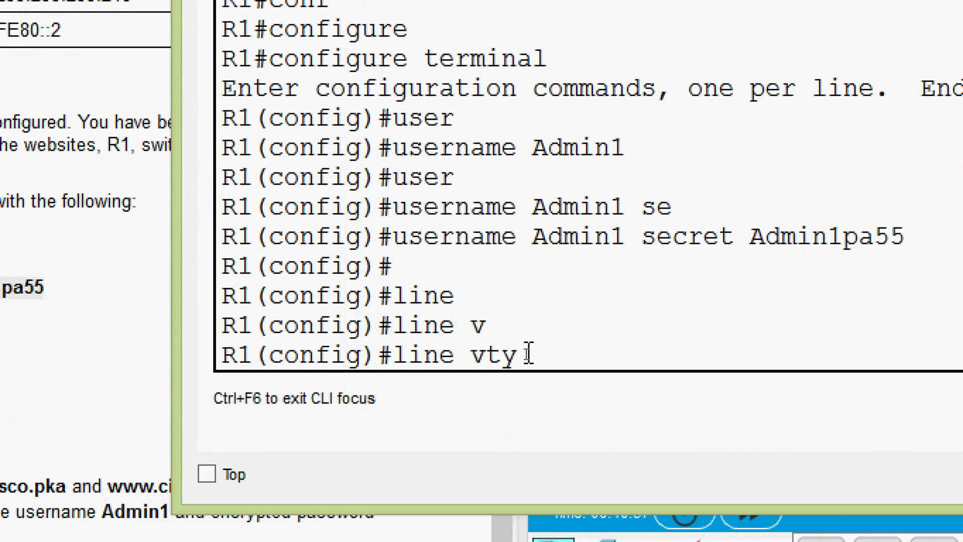
type("0 15")
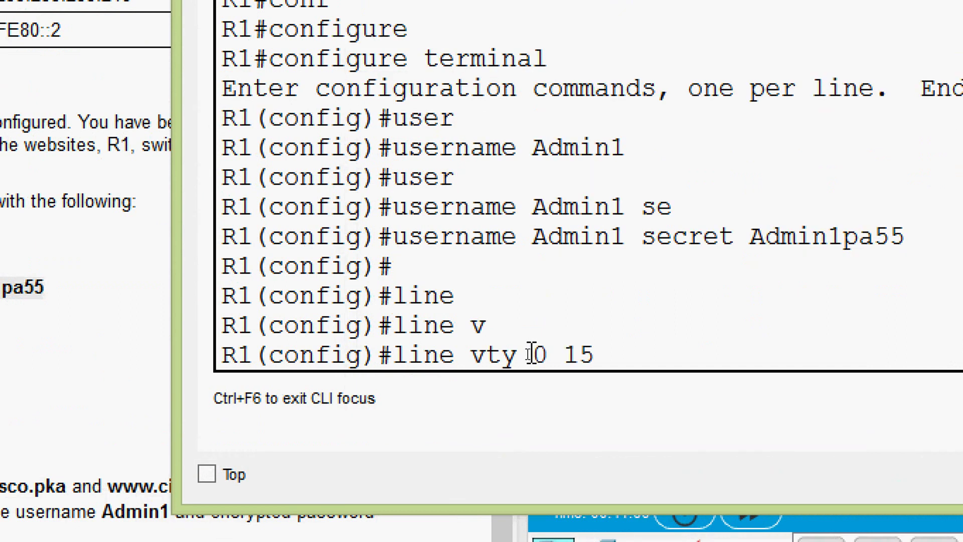
key("Return")
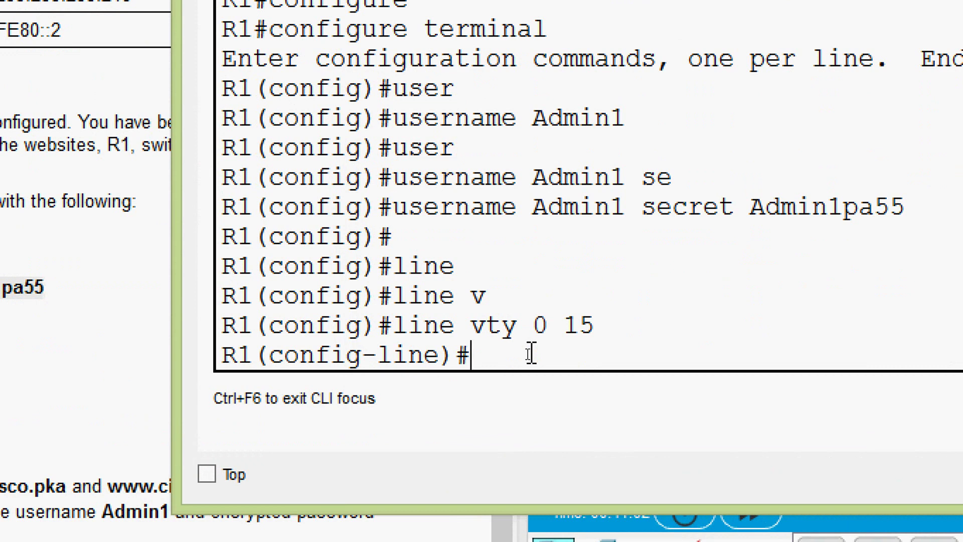
type("tr")
key("Tab")
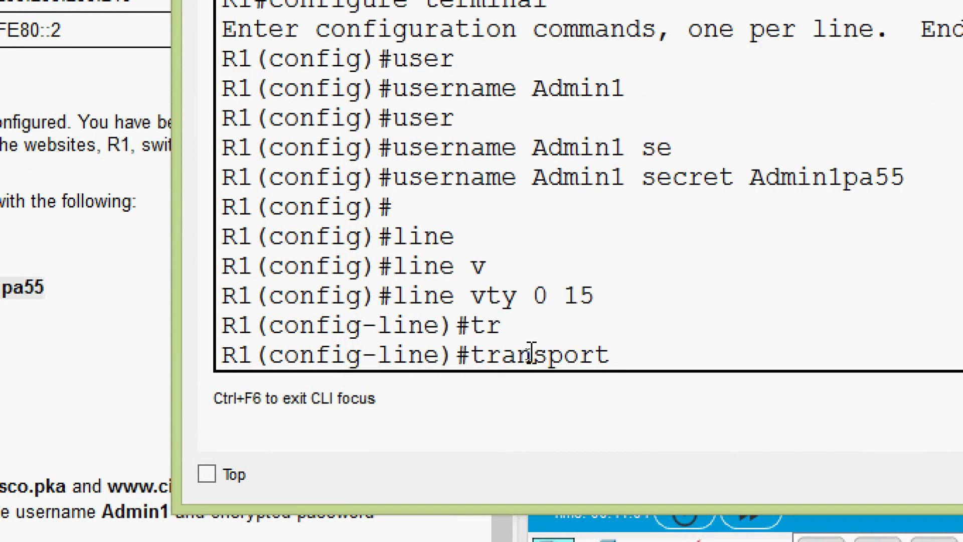
type("in")
key("Tab")
type("ss")
key("Tab")
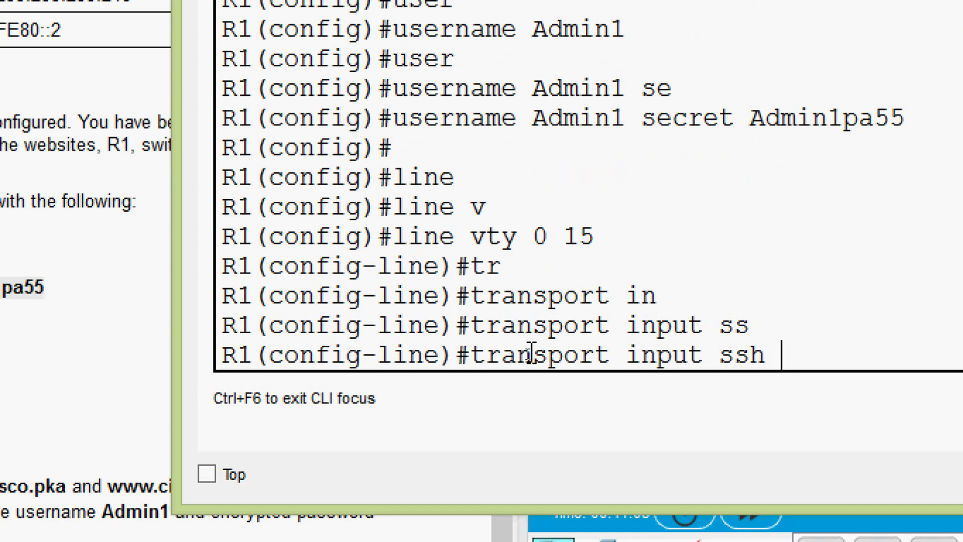
key("Return")
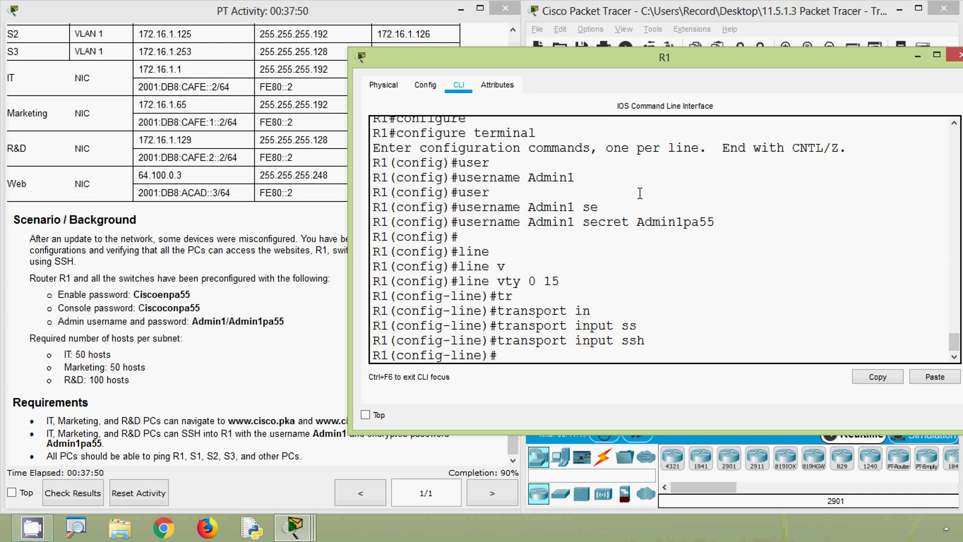
Step: Close R1 and note S1's table entry: 172.16.1.61, mask 255.255.255.192
left_click(958, 58)
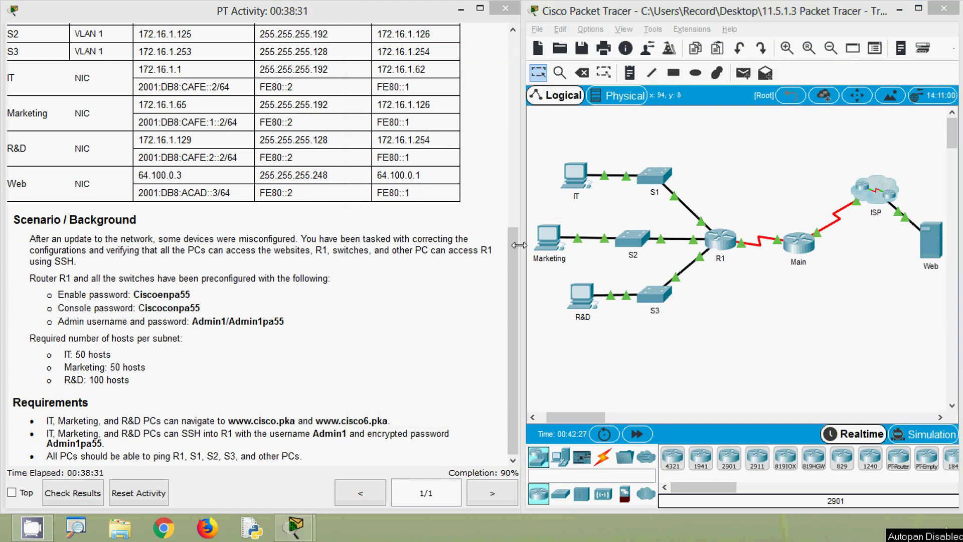
left_click_drag(512, 245, 511, 93)
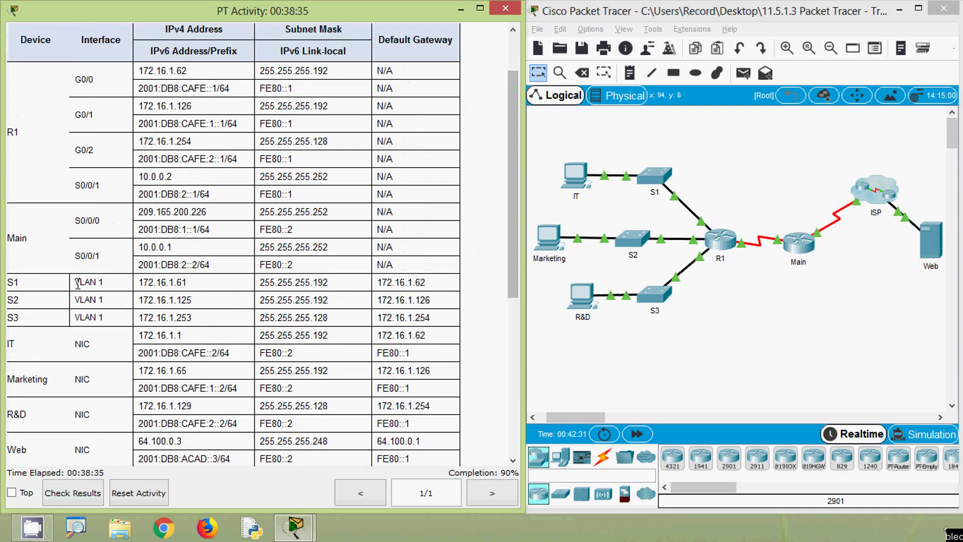
triple_click(78, 283)
left_click_drag(139, 284, 188, 281)
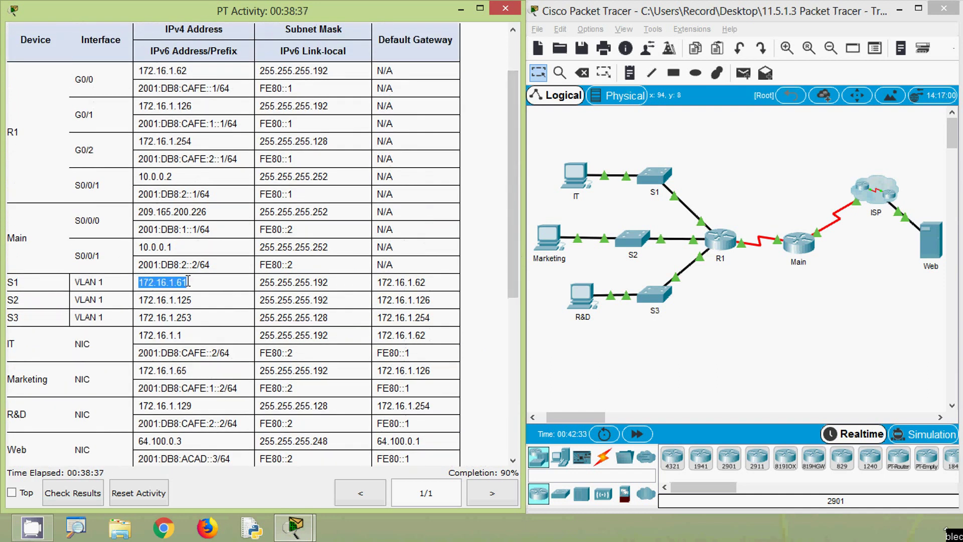
left_click_drag(260, 284, 435, 286)
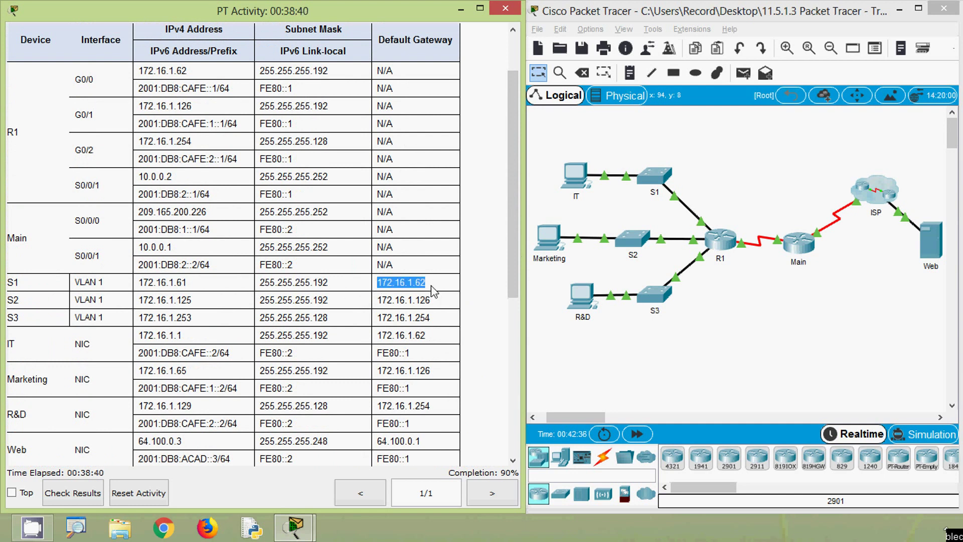
left_click(657, 185)
Step: Open S1's command line and log in with the console password from the instructions
left_click(395, 90)
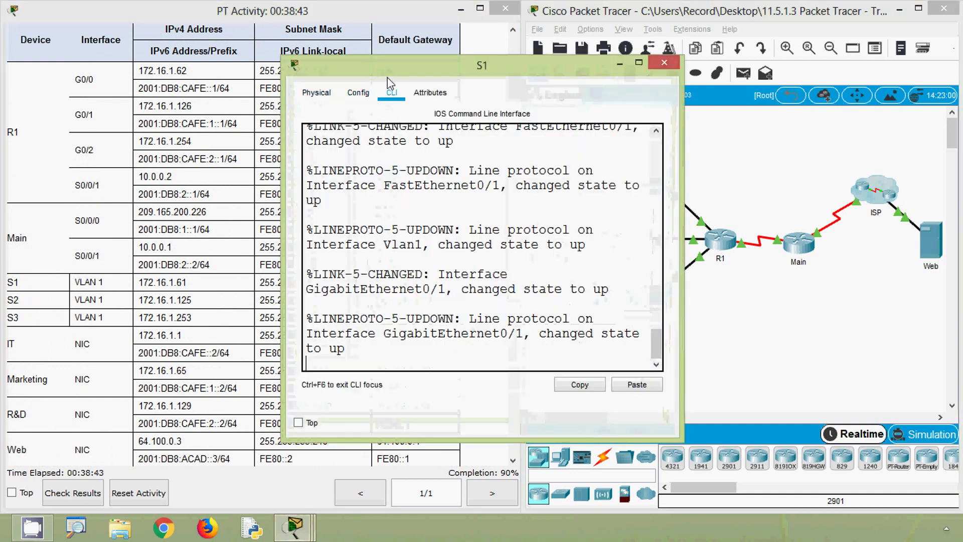
left_click_drag(424, 69, 646, 42)
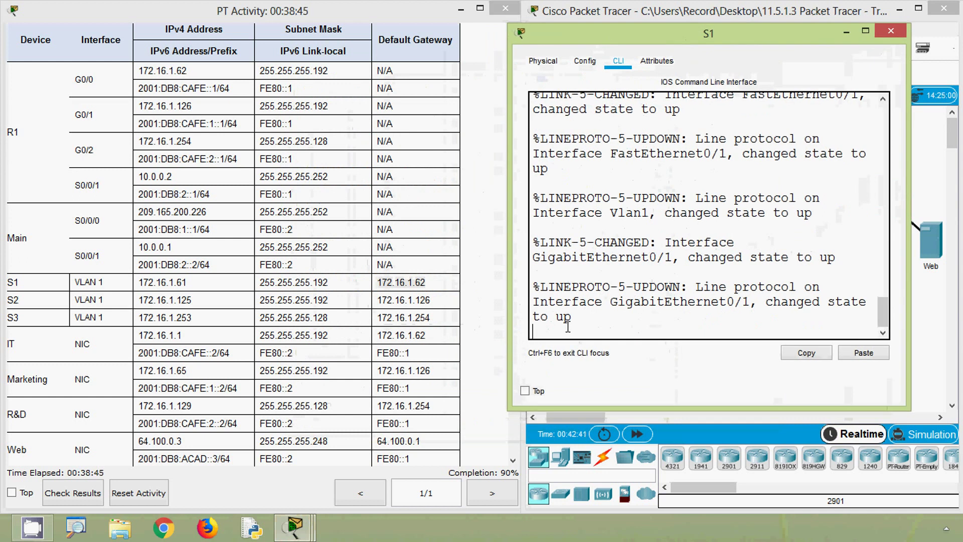
key("Return")
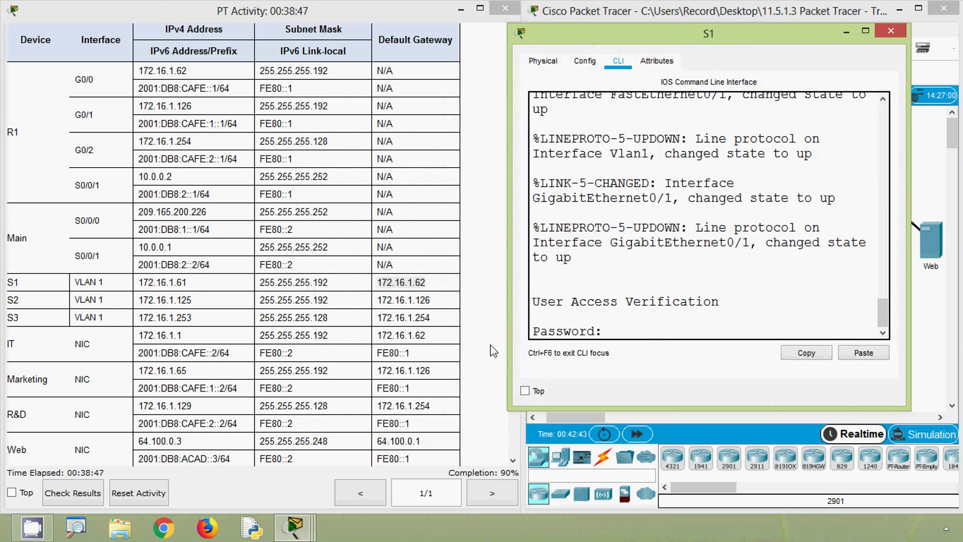
left_click(494, 350)
left_click_drag(512, 185, 501, 311)
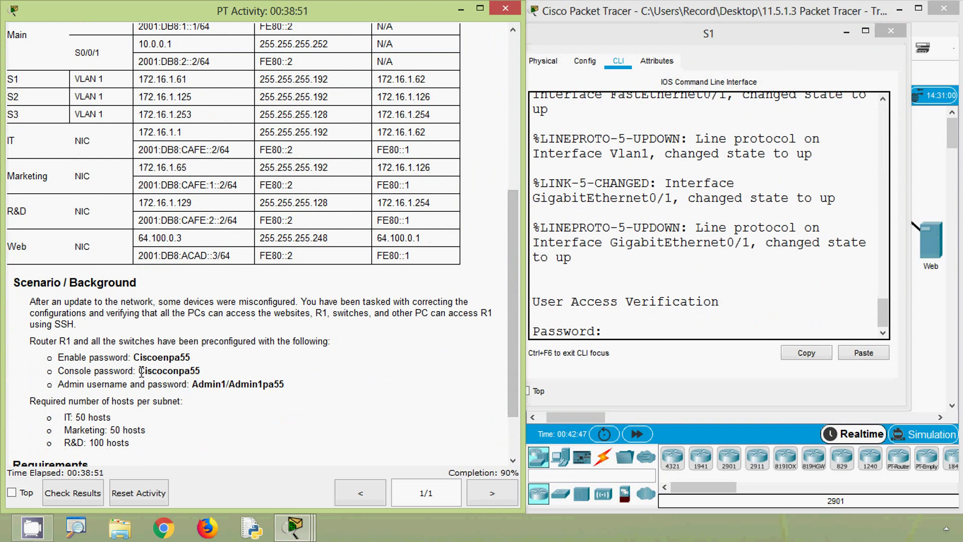
left_click_drag(139, 371, 201, 374)
left_click(652, 328)
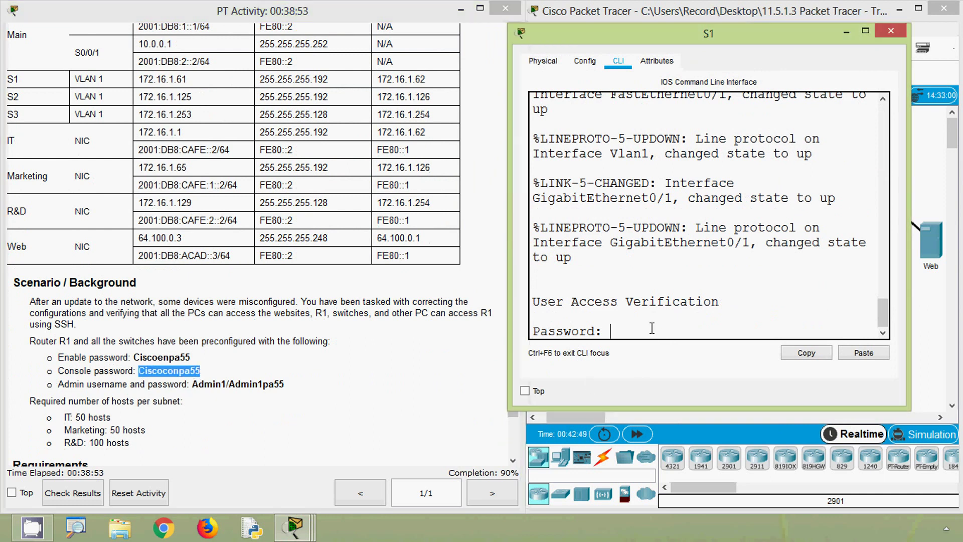
left_click(863, 353)
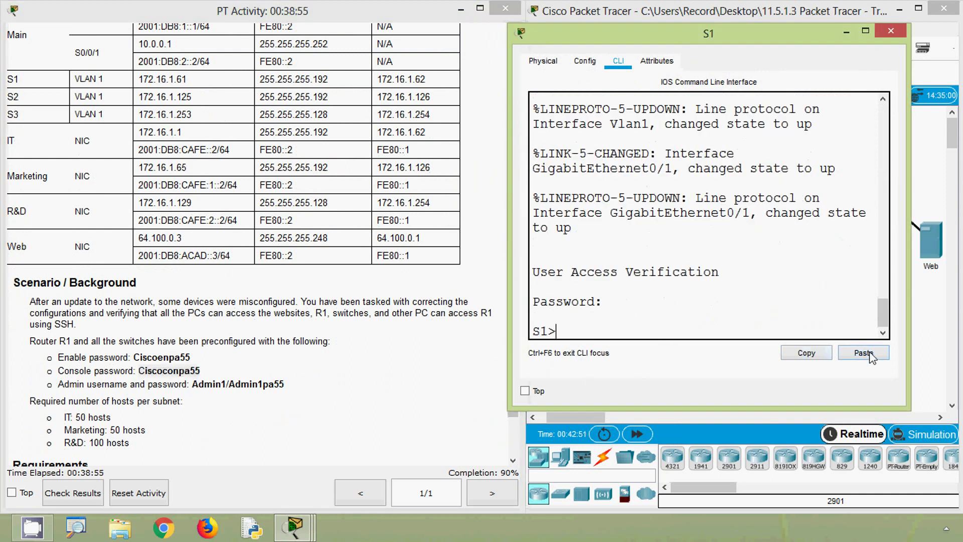
Step: Enter privileged mode on S1 with enable and the instructions' enable password
type("ena")
key("Tab")
key("Return")
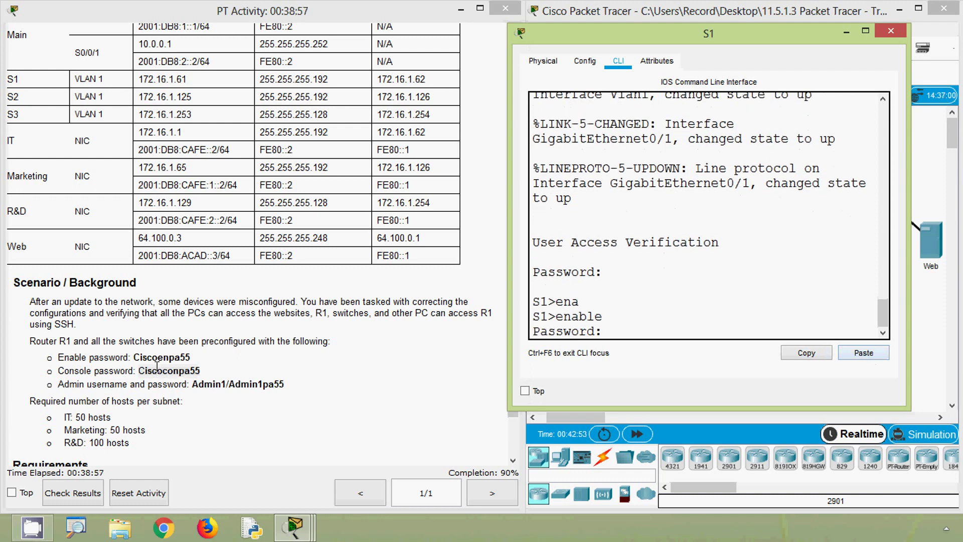
left_click_drag(136, 361, 196, 356)
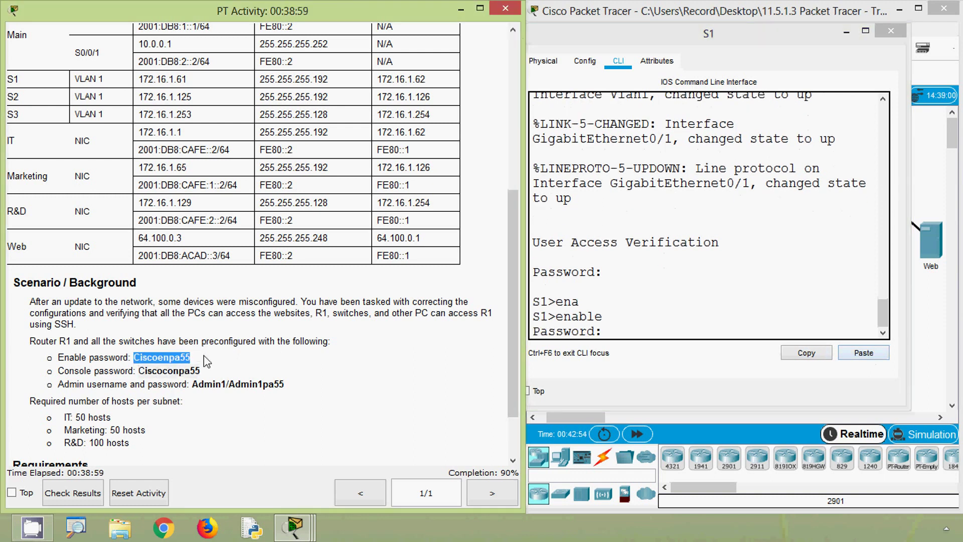
left_click(620, 331)
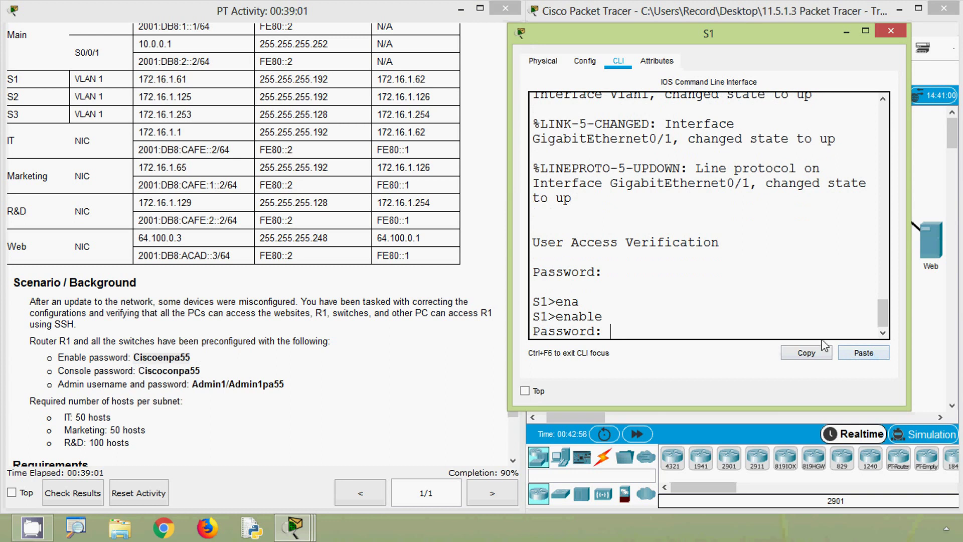
key("ctrl+v")
key("Return")
Step: Display S1's running configuration and locate the interface Vlan1 section
type("sh")
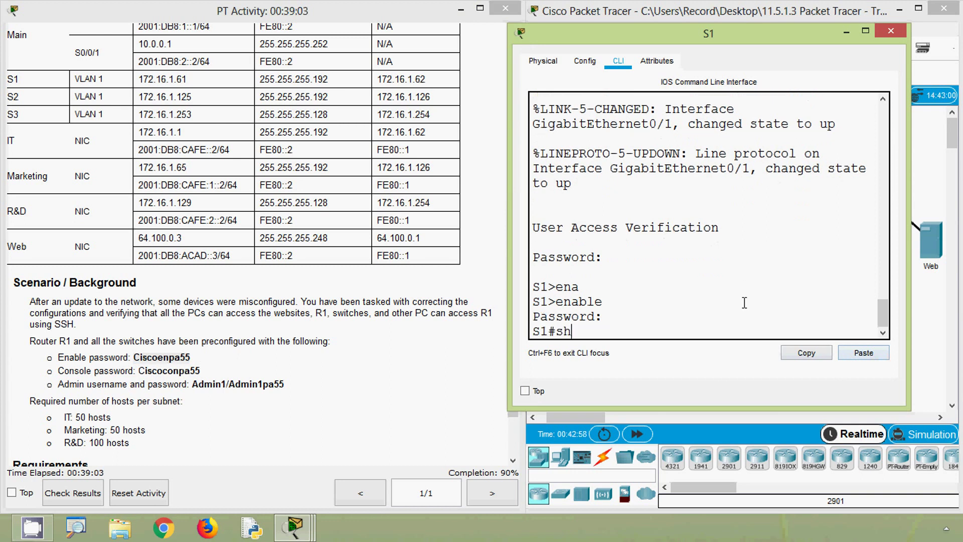
key("Tab")
type("ru")
key("Tab")
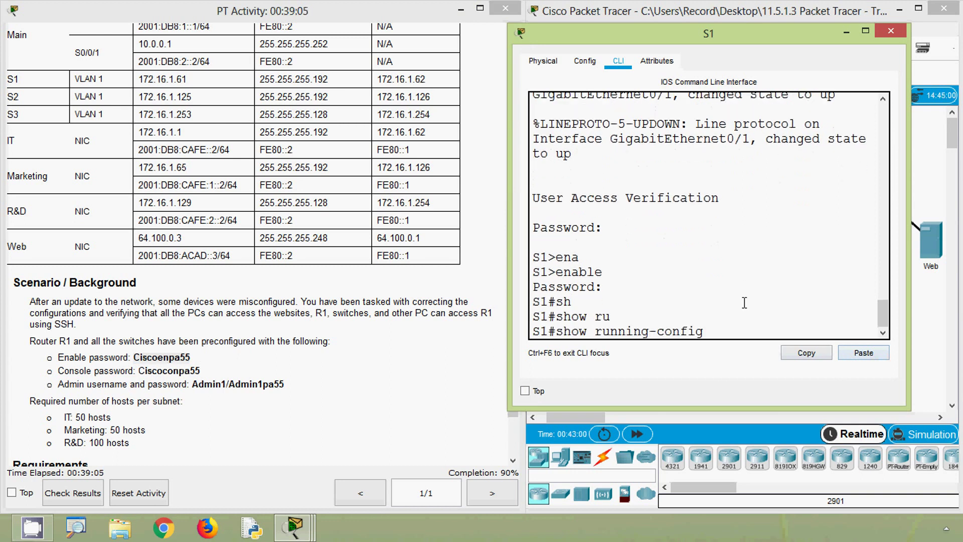
key("Return")
key("space")
key("space")
key("space")
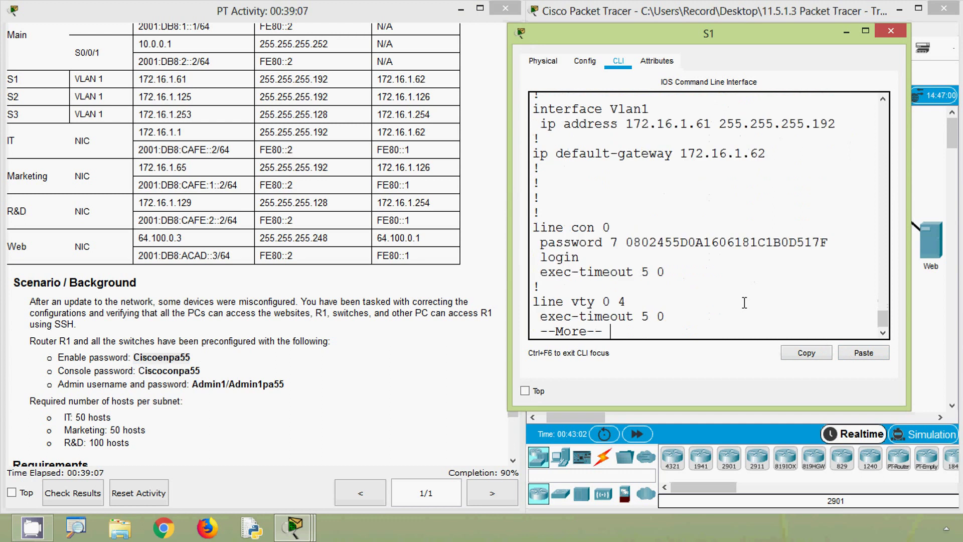
scroll(708, 294, "up", 3)
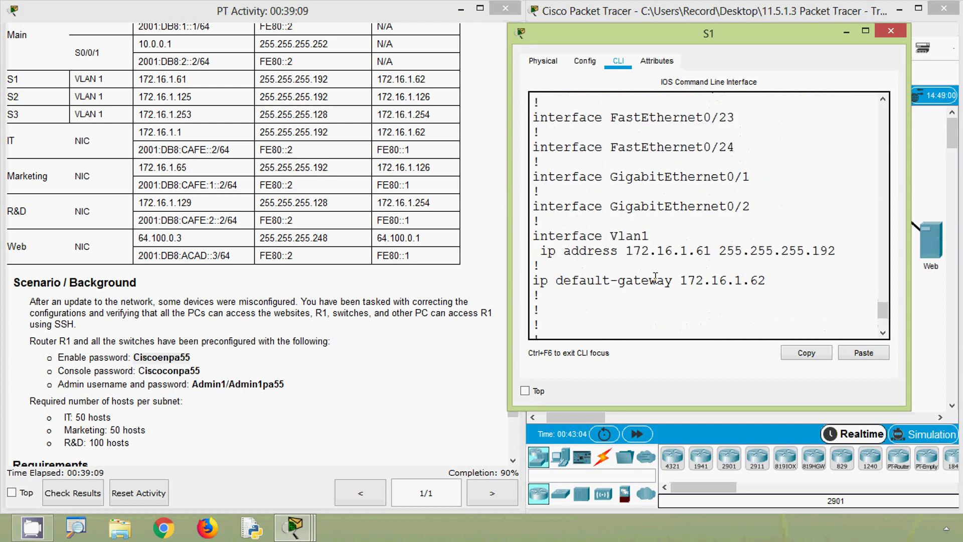
left_click_drag(602, 236, 653, 235)
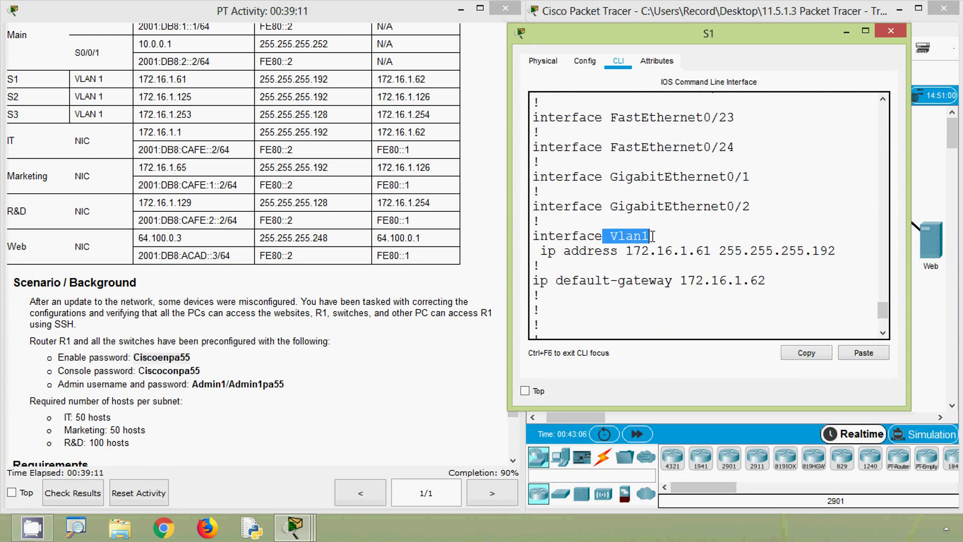
Step: Confirm S1's 172.16.1.61 255.255.255.192 and gateway 172.16.1.62 match the table, then close S1
left_click(503, 230)
left_click_drag(511, 234, 504, 83)
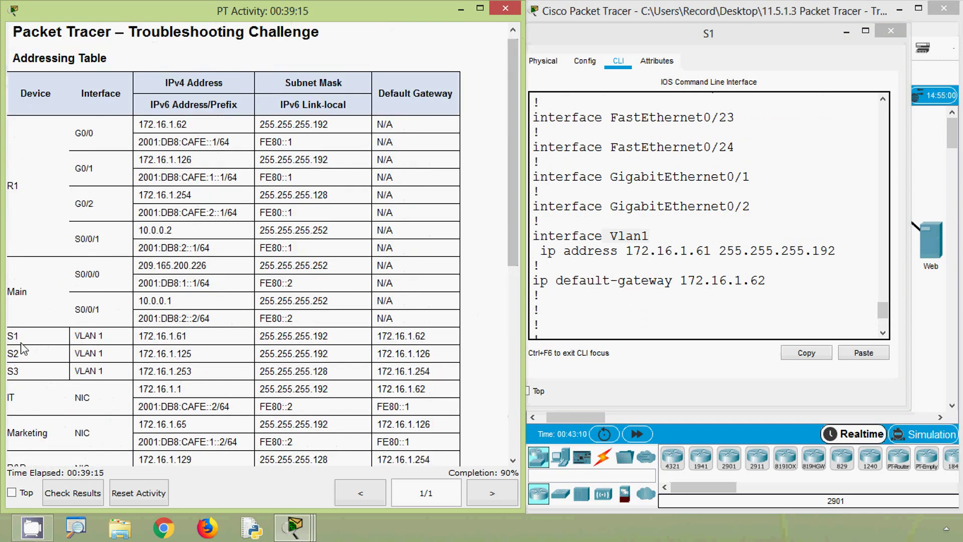
left_click_drag(139, 336, 186, 337)
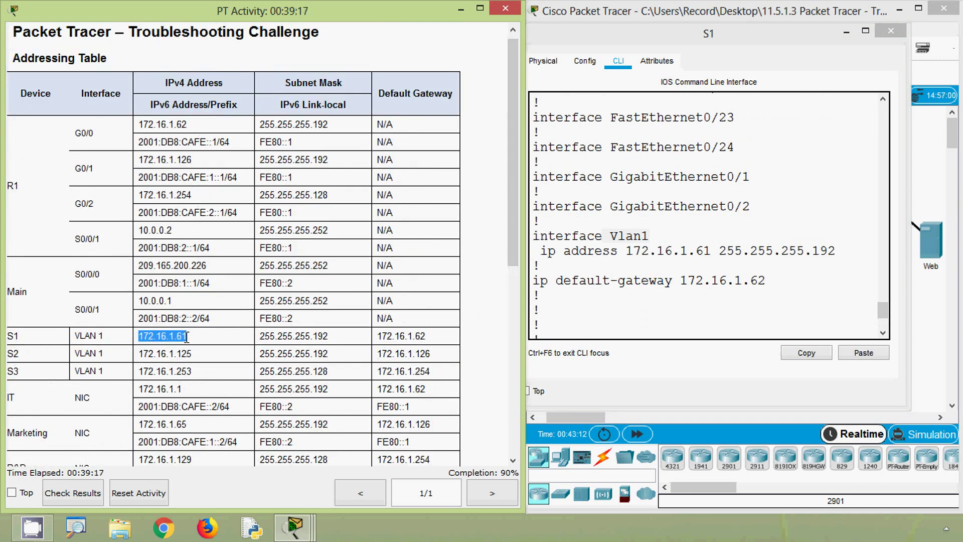
left_click(598, 299)
left_click_drag(625, 250, 711, 251)
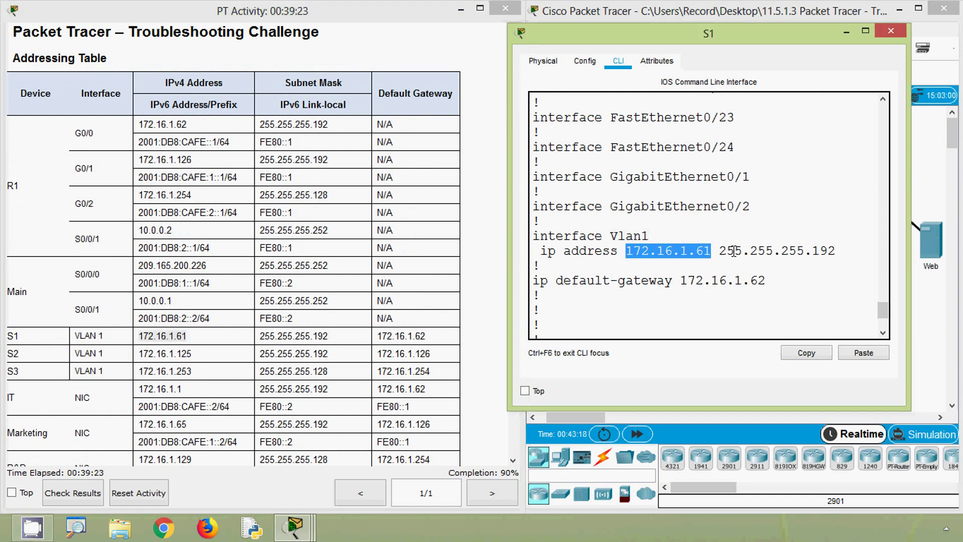
left_click_drag(722, 251, 798, 267)
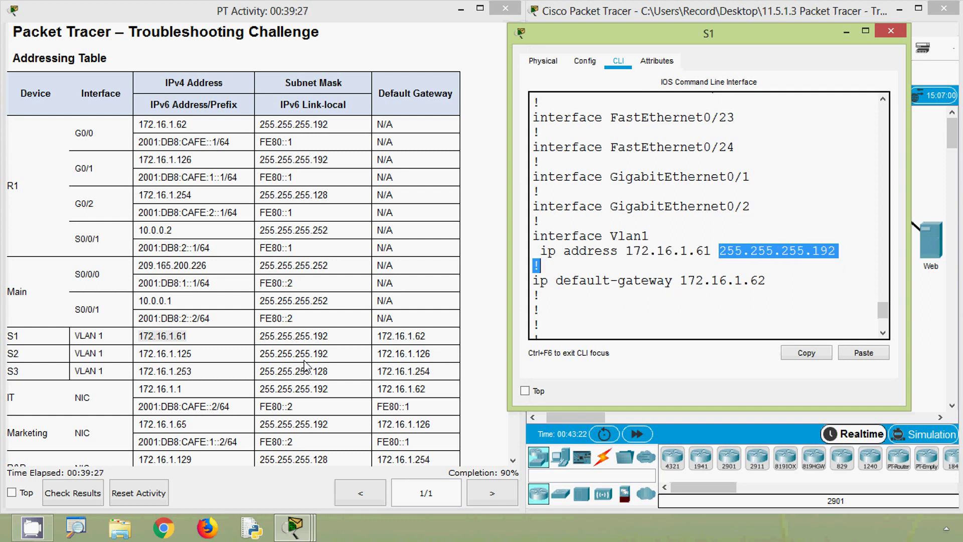
left_click_drag(381, 335, 426, 335)
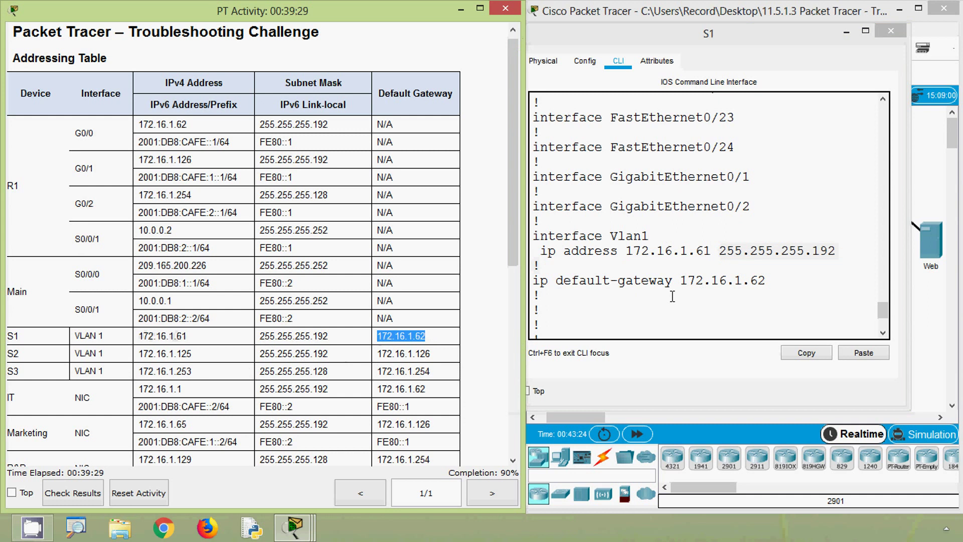
left_click_drag(758, 283, 534, 281)
left_click(563, 279)
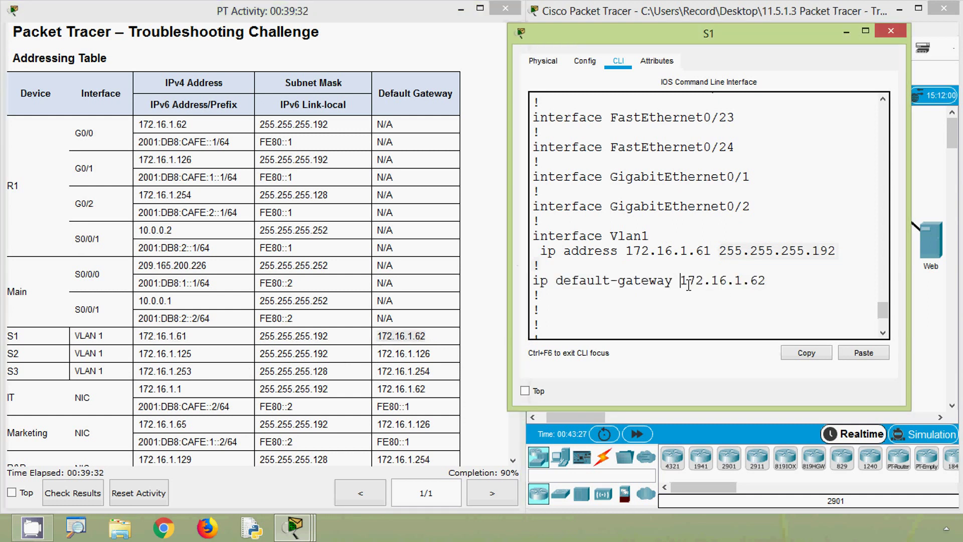
left_click(891, 33)
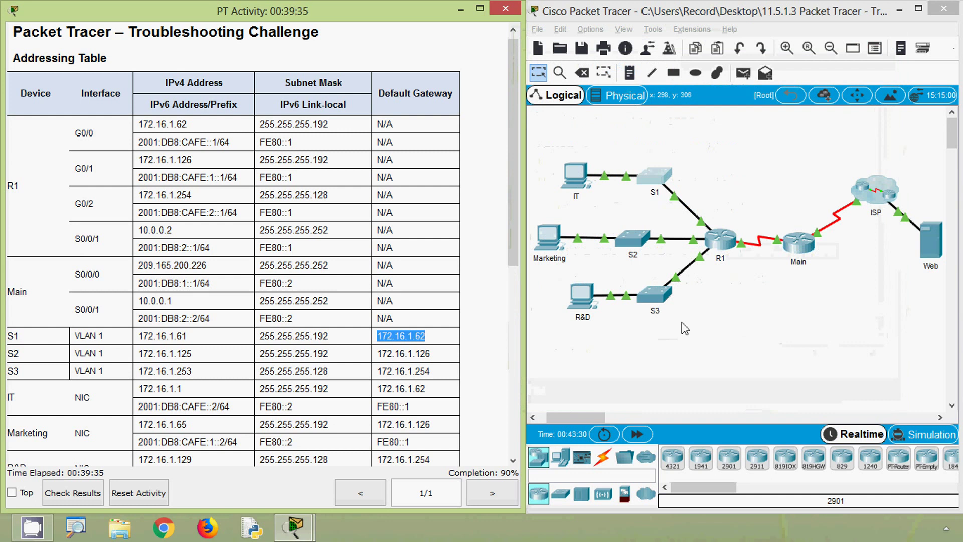
Step: Open switch S2's command line and log in with the console password
left_click(681, 322)
left_click(634, 252)
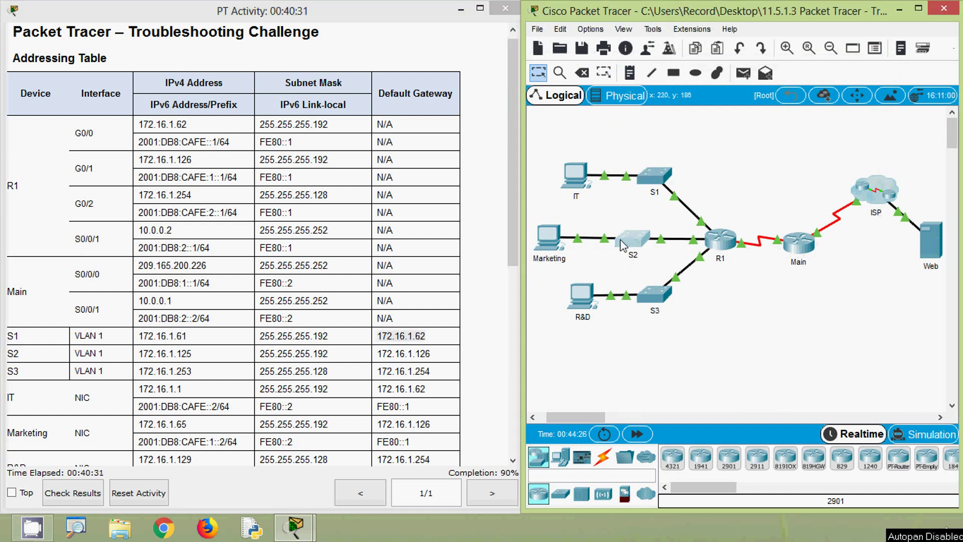
left_click(392, 93)
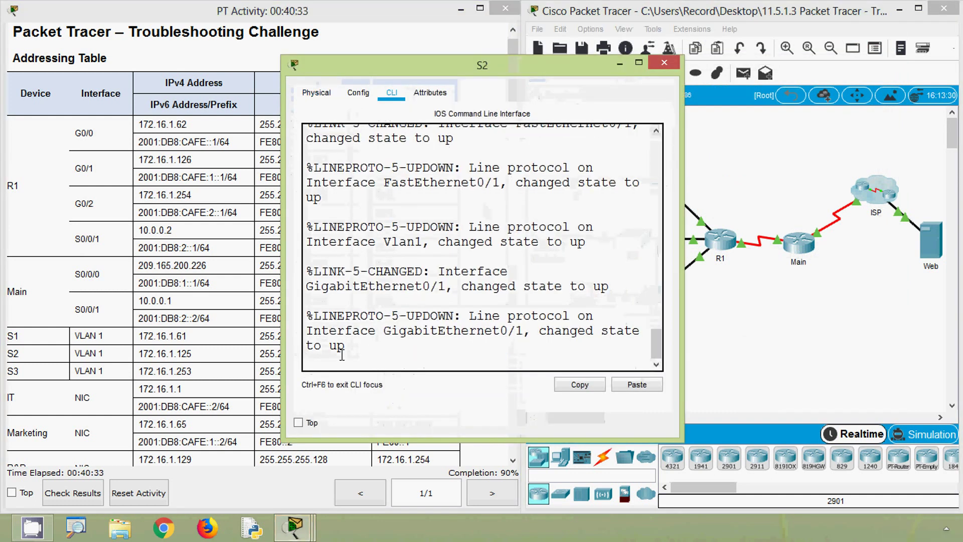
key("Return")
left_click(261, 369)
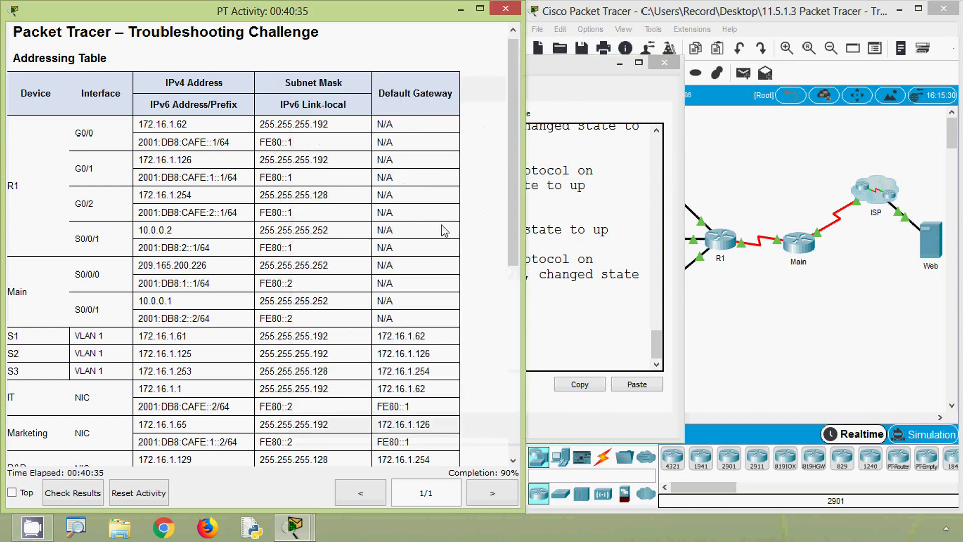
left_click_drag(509, 165, 513, 325)
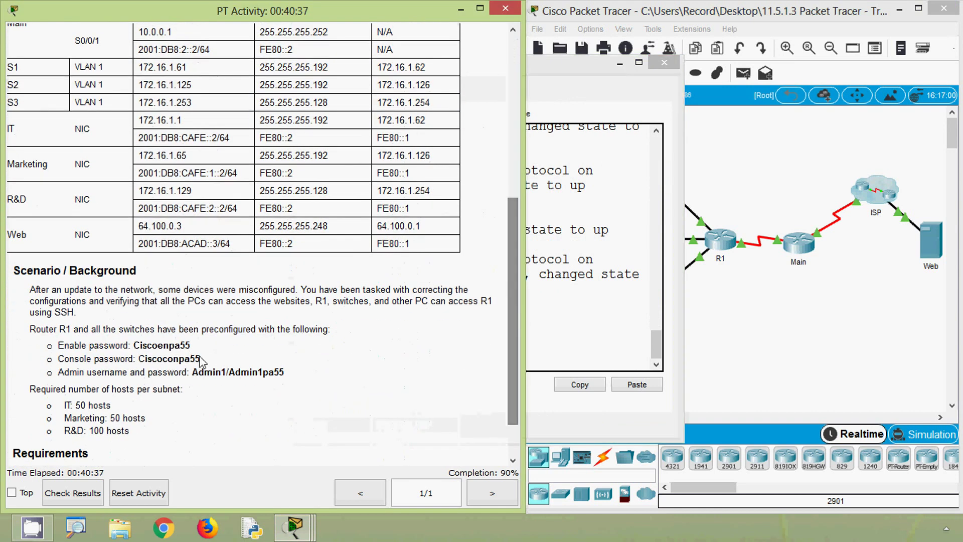
left_click_drag(139, 359, 201, 358)
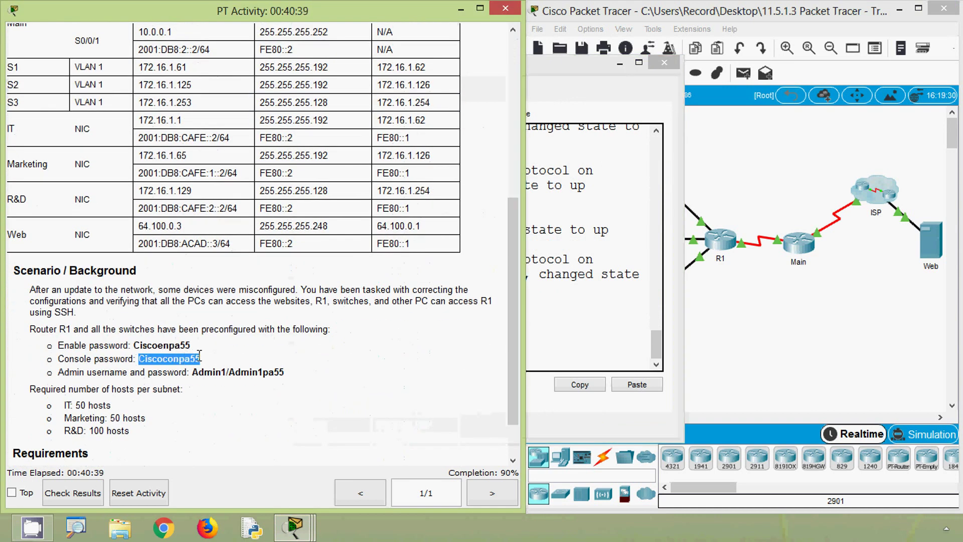
left_click(586, 329)
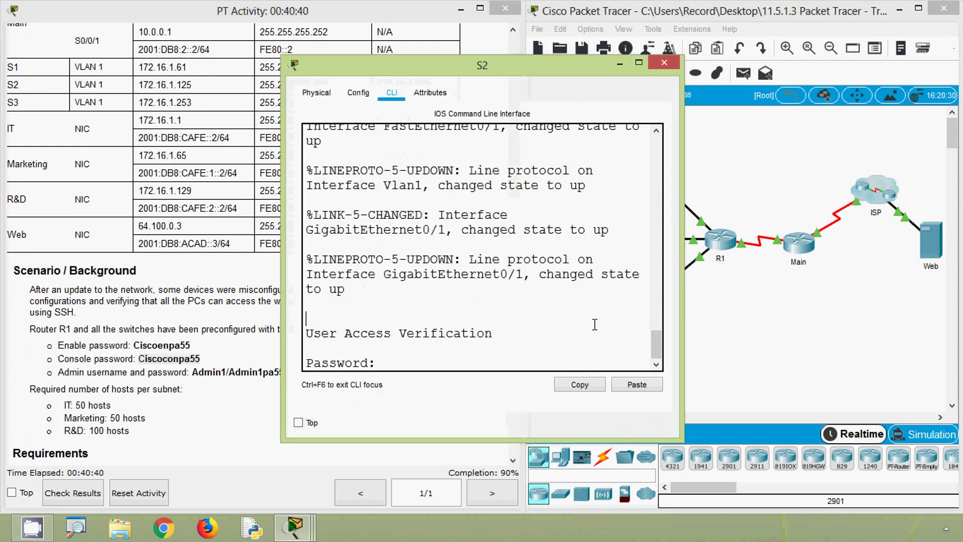
left_click(622, 386)
key("Return")
Step: Gain privileged access on S2 using enable and the instructions' enable password
type("ena")
key("Tab")
key("Return")
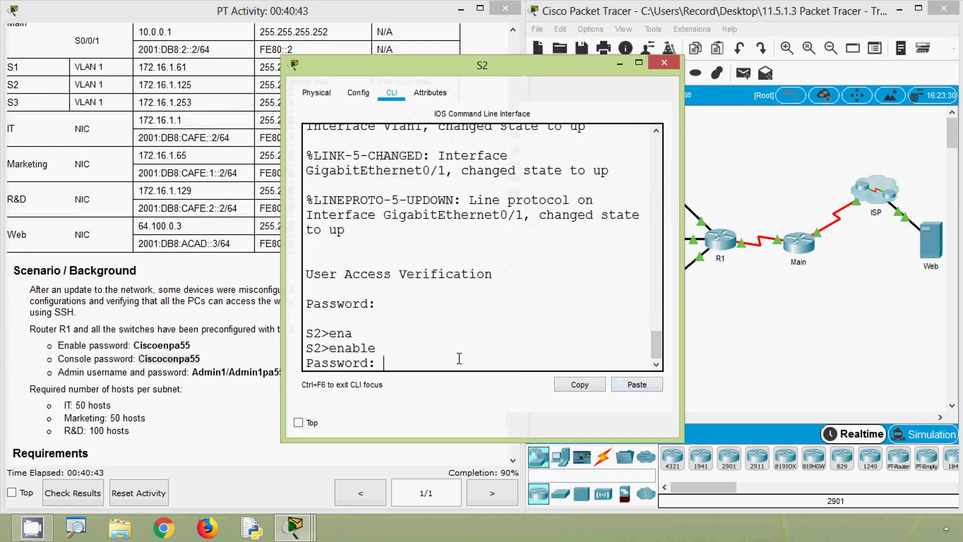
left_click(255, 350)
left_click_drag(133, 346, 192, 346)
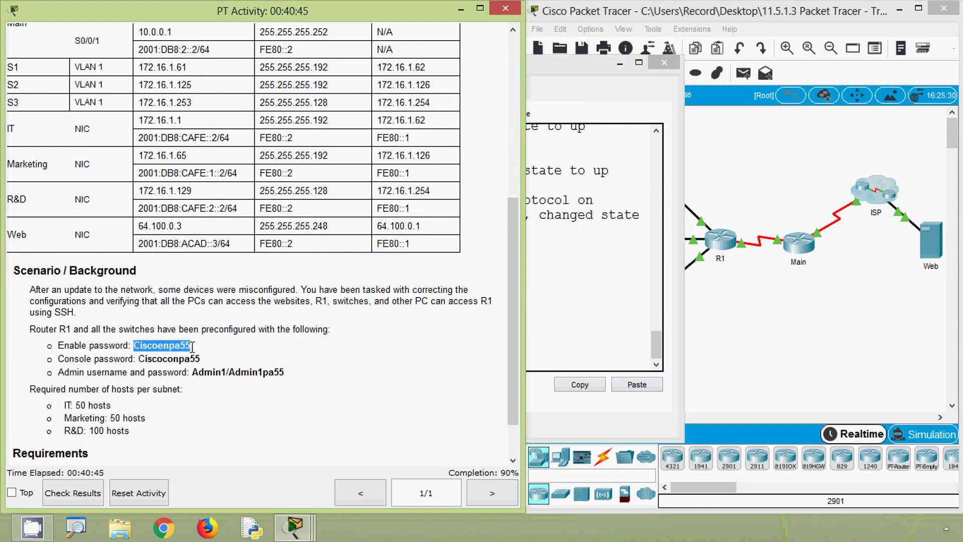
left_click(569, 326)
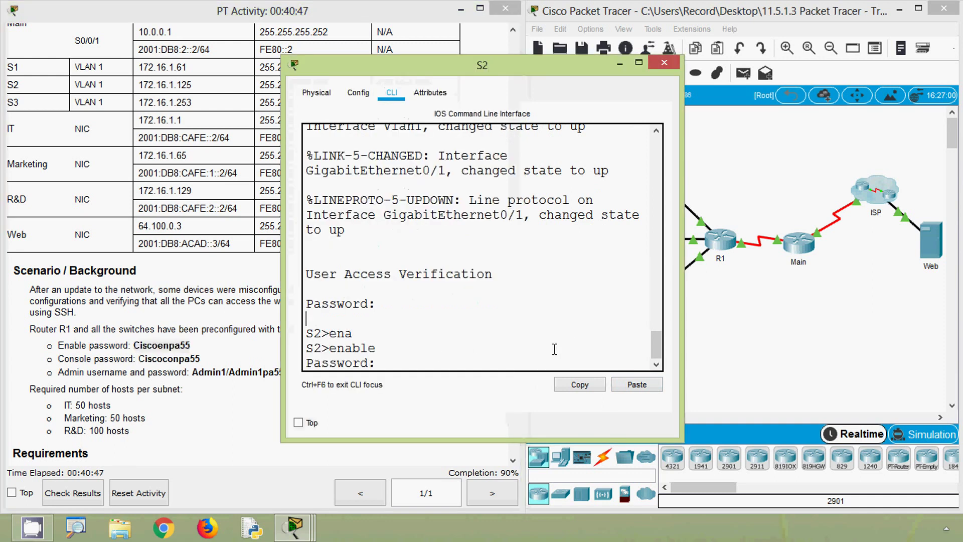
left_click(630, 387)
key("Return")
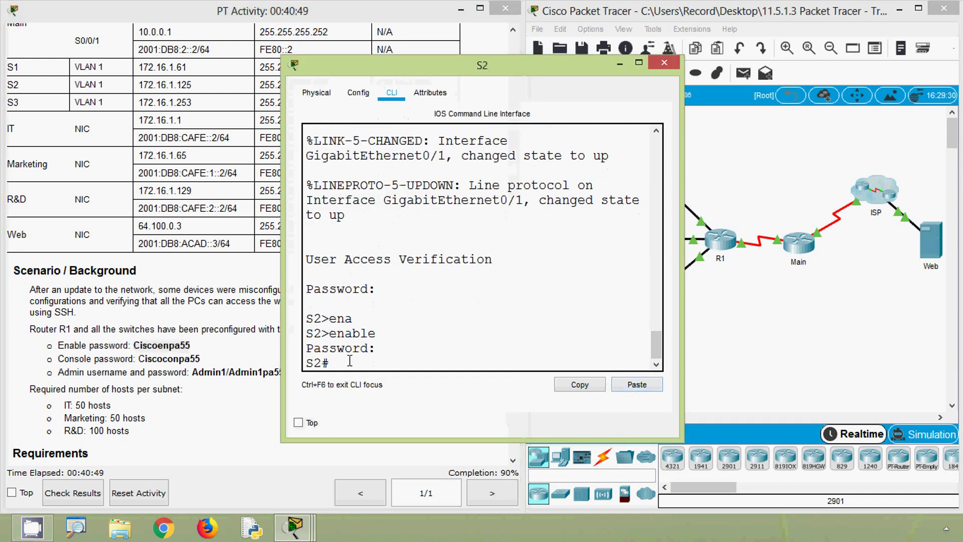
Step: Run show running-config on S2, locating Vlan1 at 172.16.1.125 255.255.255.224
type("sh")
key("Tab")
type("ru")
key("Tab")
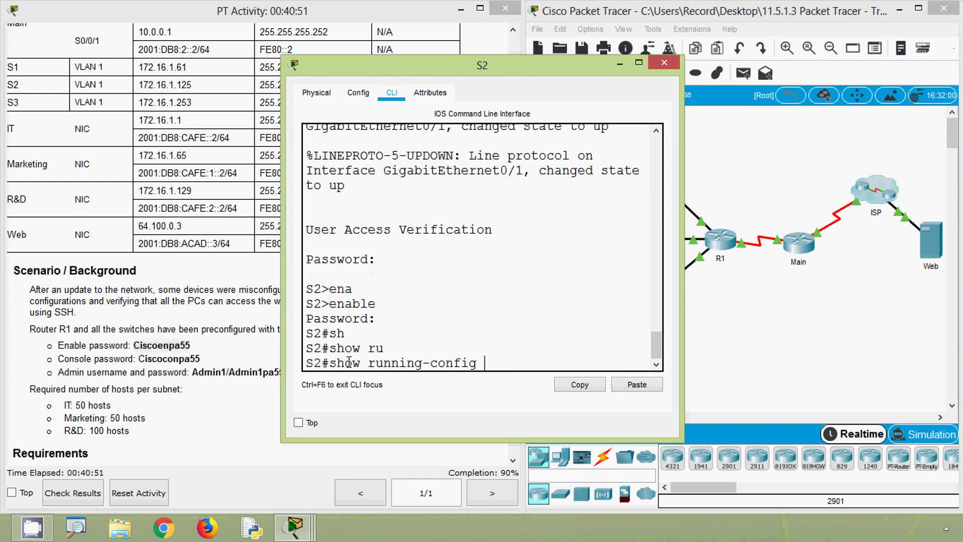
key("Return")
key("space")
key("space")
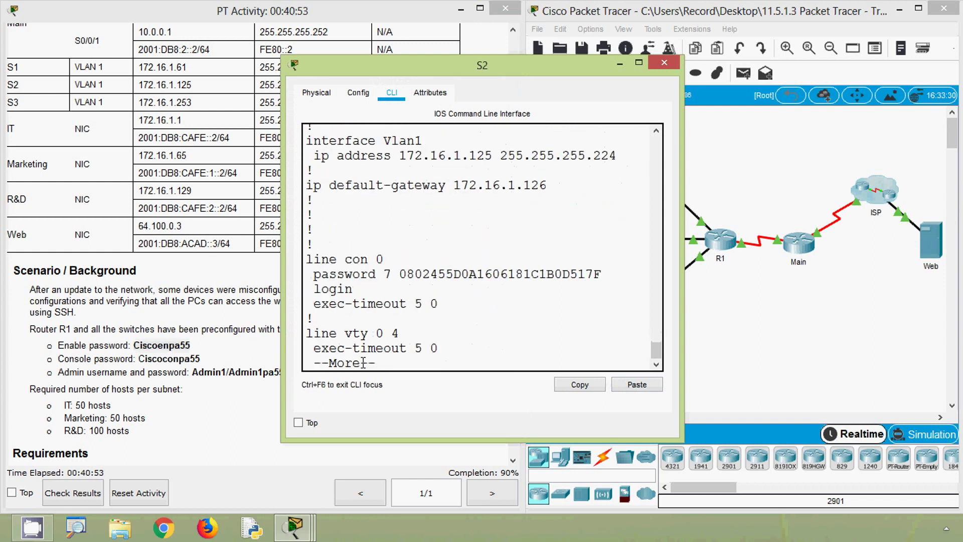
scroll(382, 306, "up", 2)
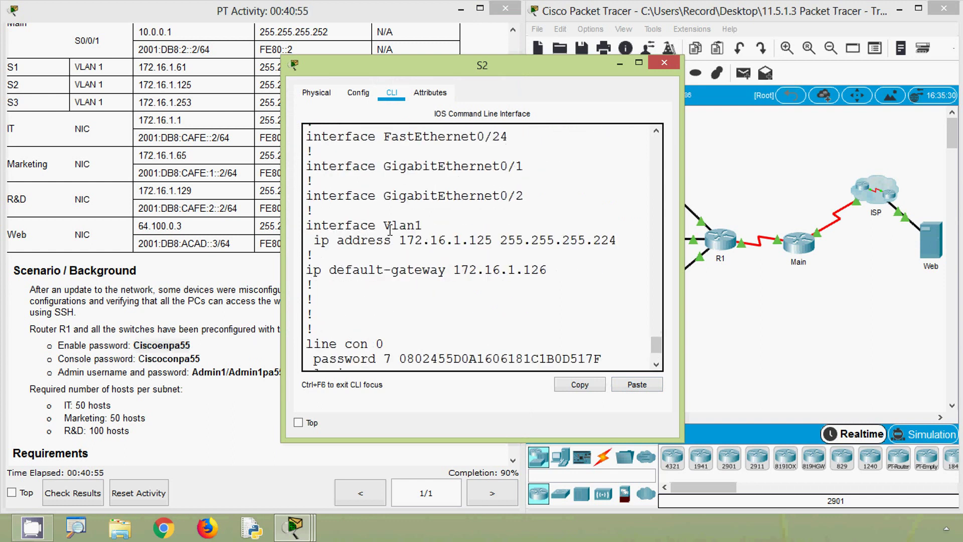
left_click_drag(384, 227, 422, 226)
left_click(457, 251)
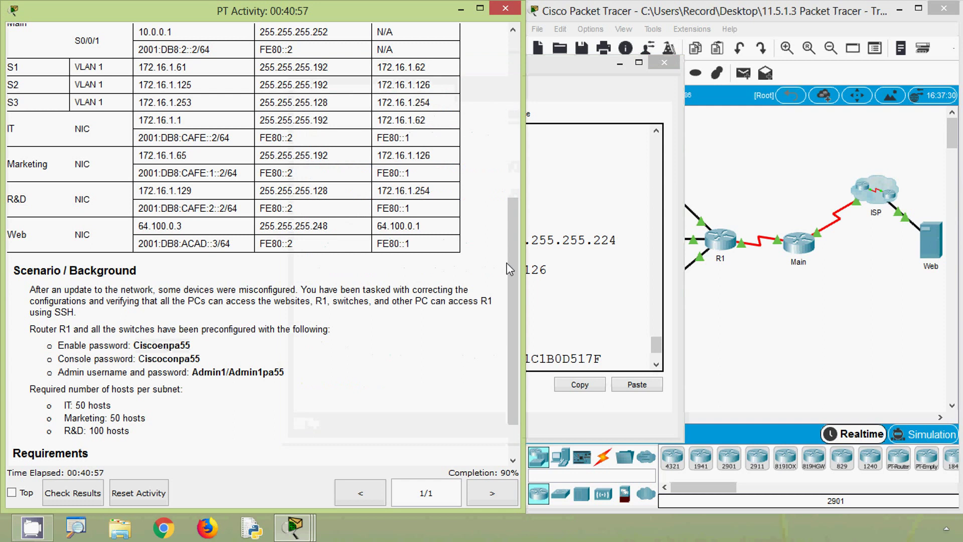
left_click_drag(507, 263, 512, 130)
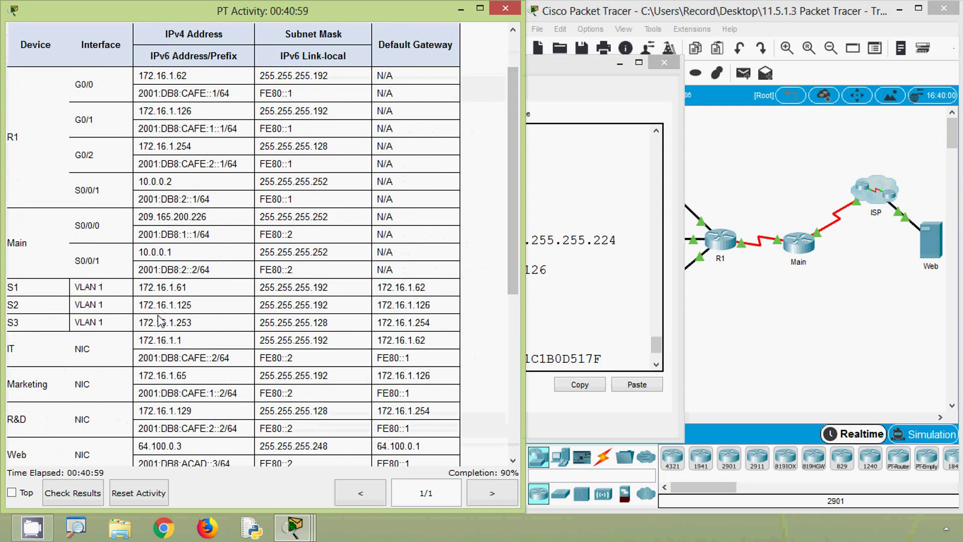
Step: Compare S2's configured mask .224 against the table's .192 and gateway 172.16.1.126
double_click(152, 305)
key("alt+Tab")
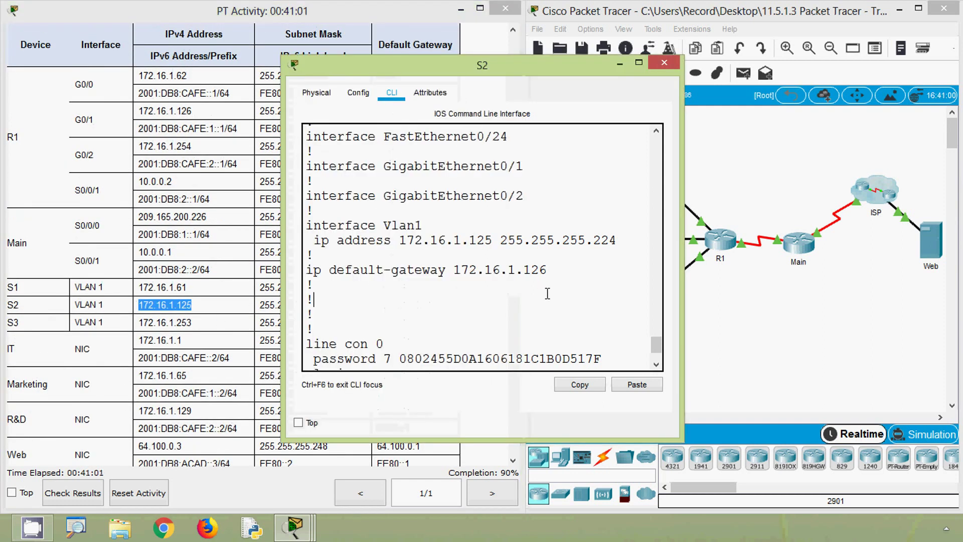
left_click_drag(307, 71, 493, 79)
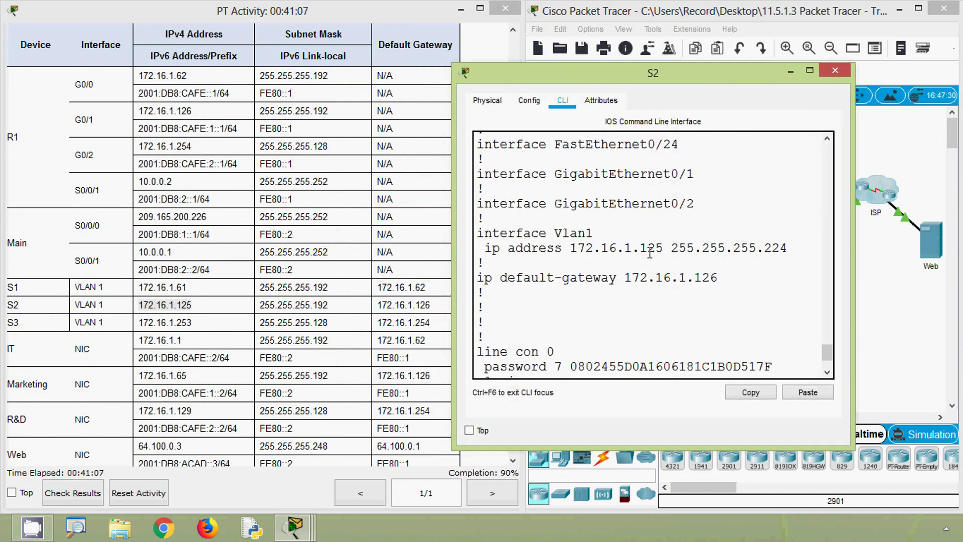
left_click_drag(664, 248, 555, 251)
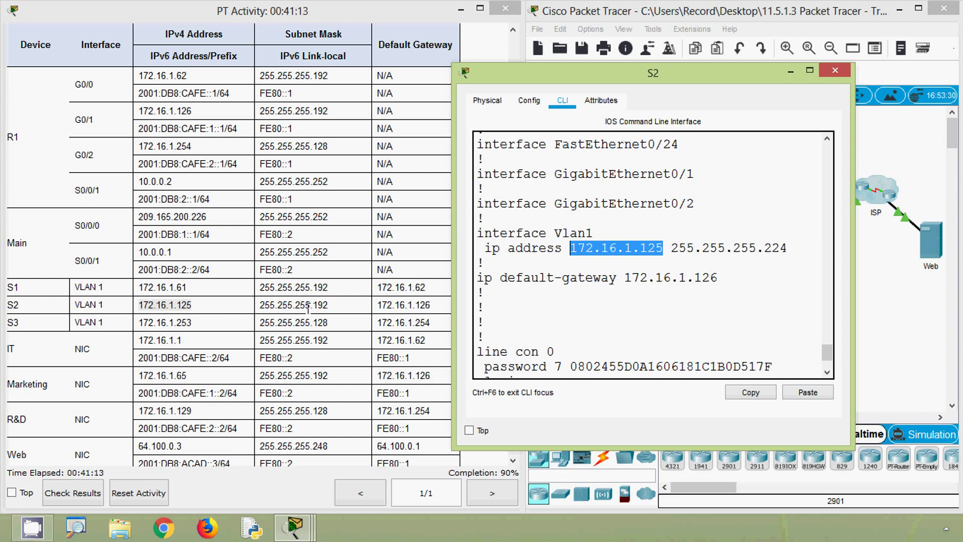
left_click_drag(756, 248, 792, 251)
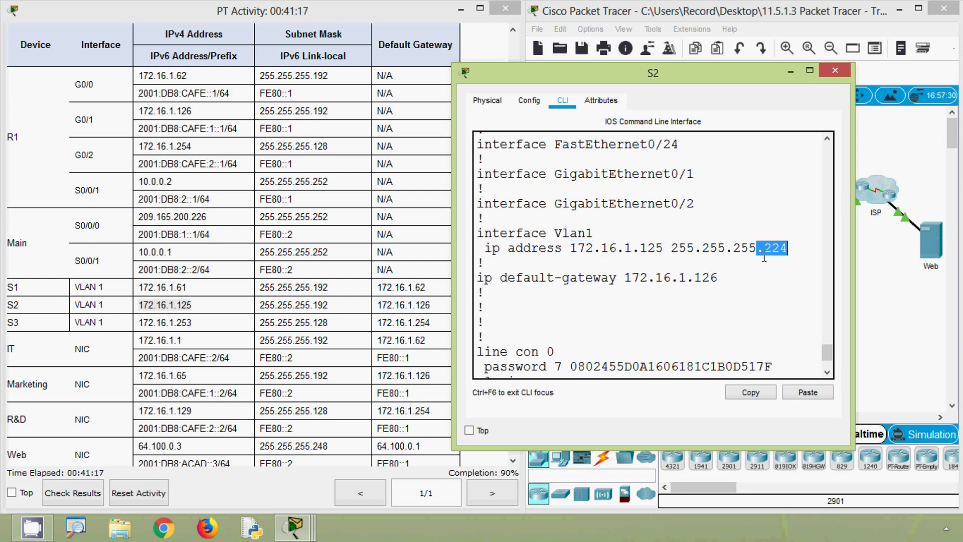
left_click_drag(674, 250, 756, 250)
left_click_drag(329, 304, 318, 305)
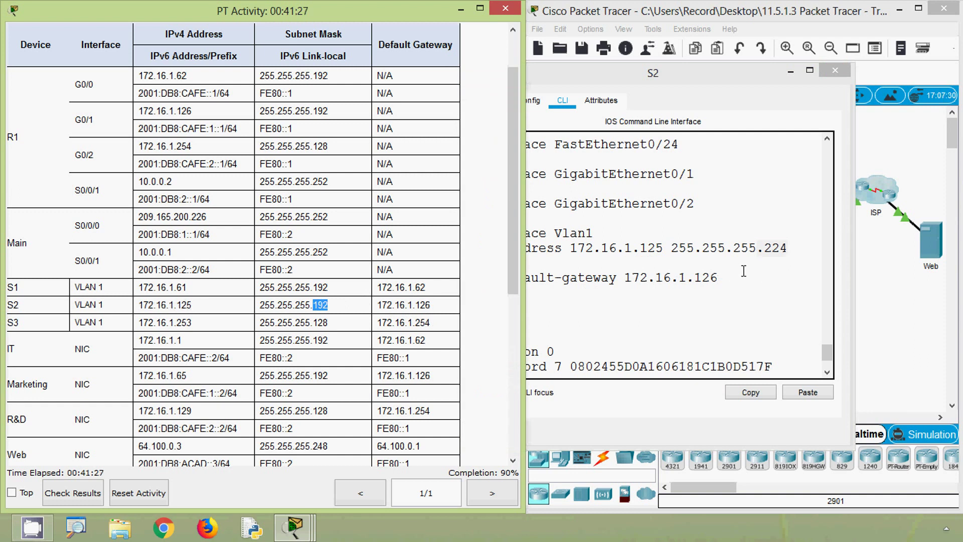
left_click(702, 281)
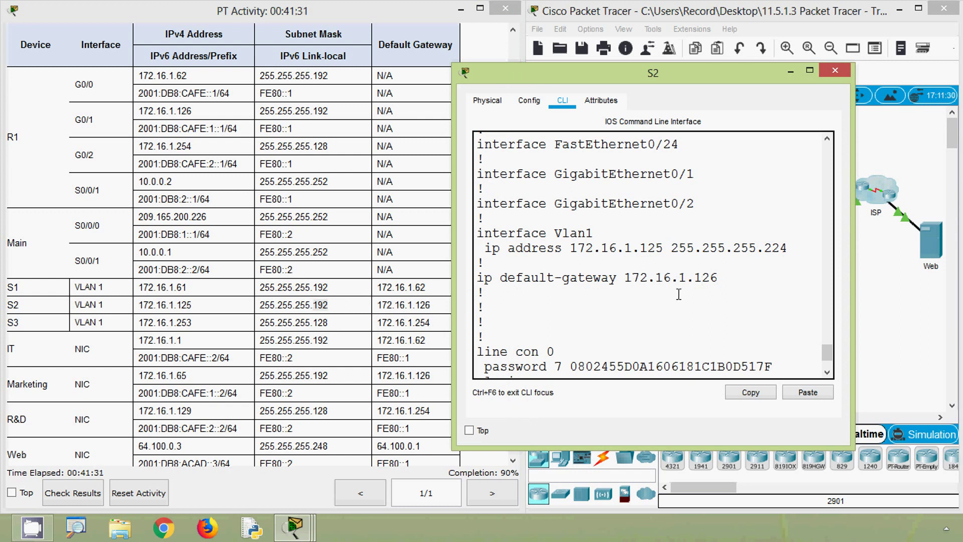
left_click_drag(432, 305, 377, 304)
Step: Copy S2's configured ip address line from the console output
left_click(607, 317)
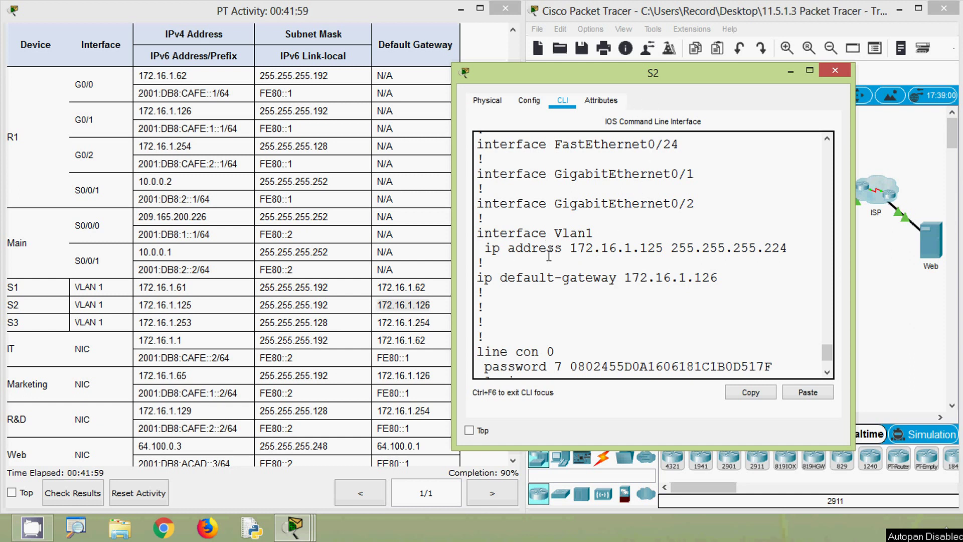
left_click_drag(484, 248, 788, 248)
right_click(737, 244)
left_click(747, 254)
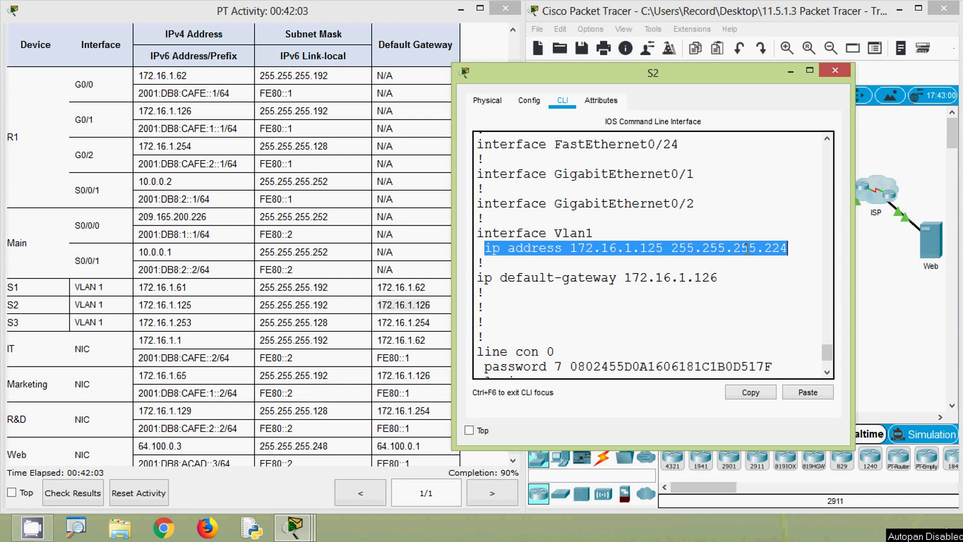
scroll(668, 309, "down", 2)
Step: On S2, enter configure terminal and then interface vlan 1 configuration mode
key("q")
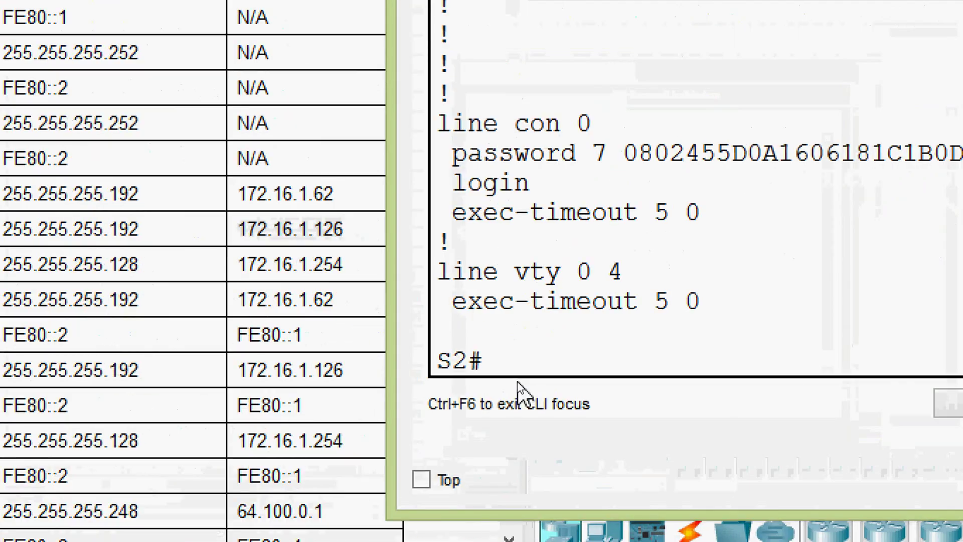
type("conf")
key("Tab")
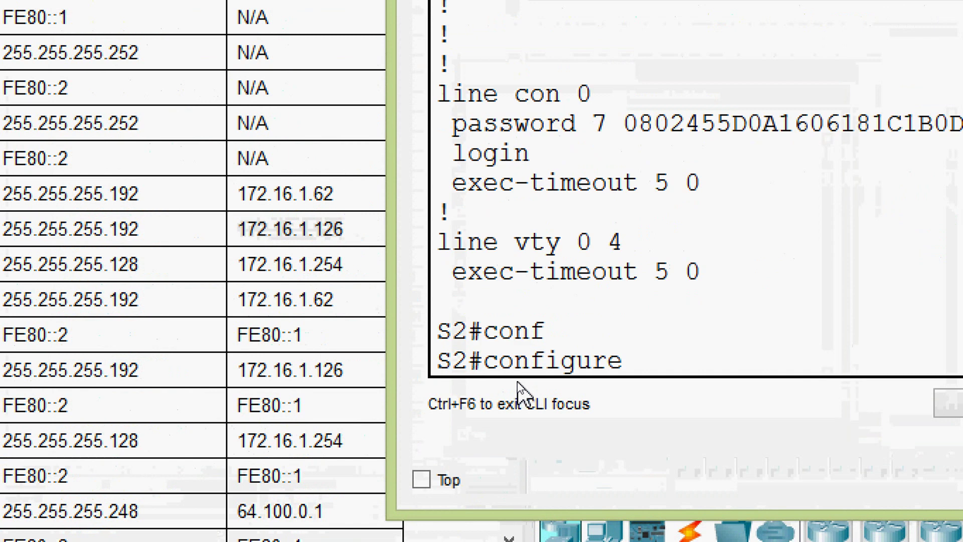
type("t")
key("Tab")
key("Return")
type("inter")
key("Tab")
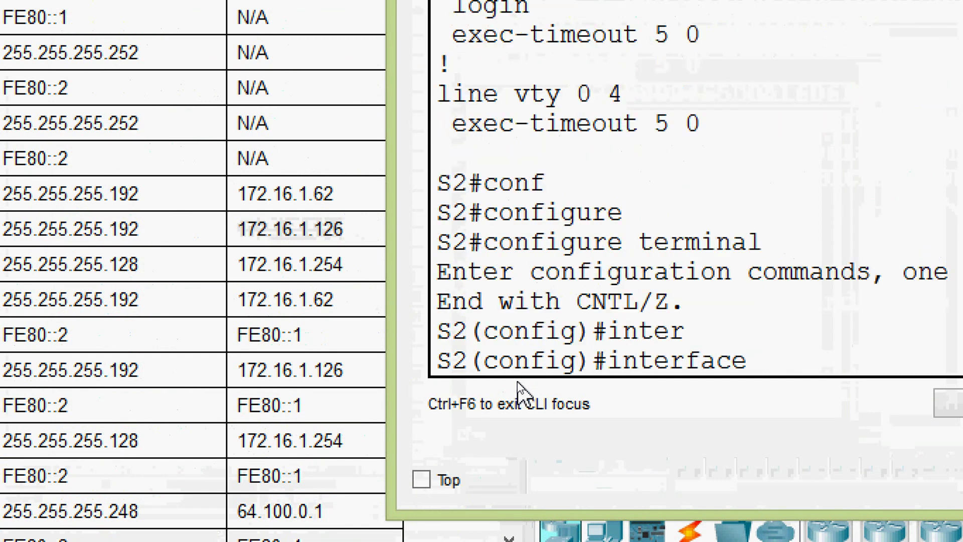
type("v")
key("Tab")
type("1")
key("Return")
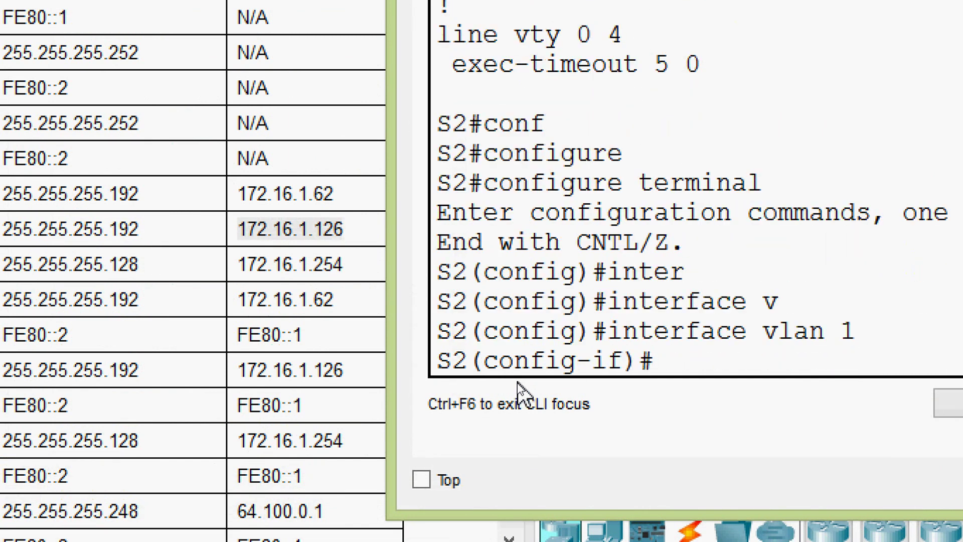
Step: Apply ip address 172.16.1.125 255.255.255.192 on VLAN 1, then close S2 and open S3
right_click(690, 359)
left_click(731, 405)
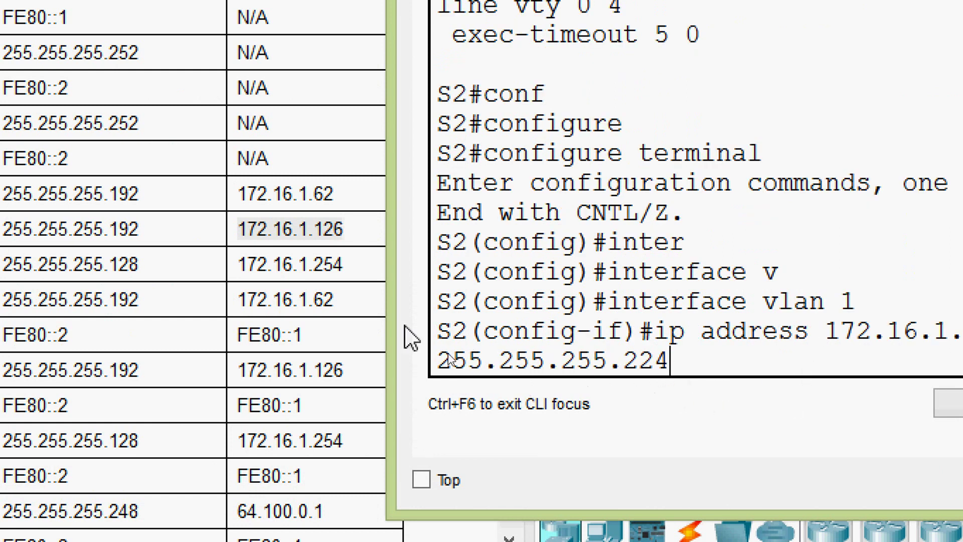
left_click(321, 328)
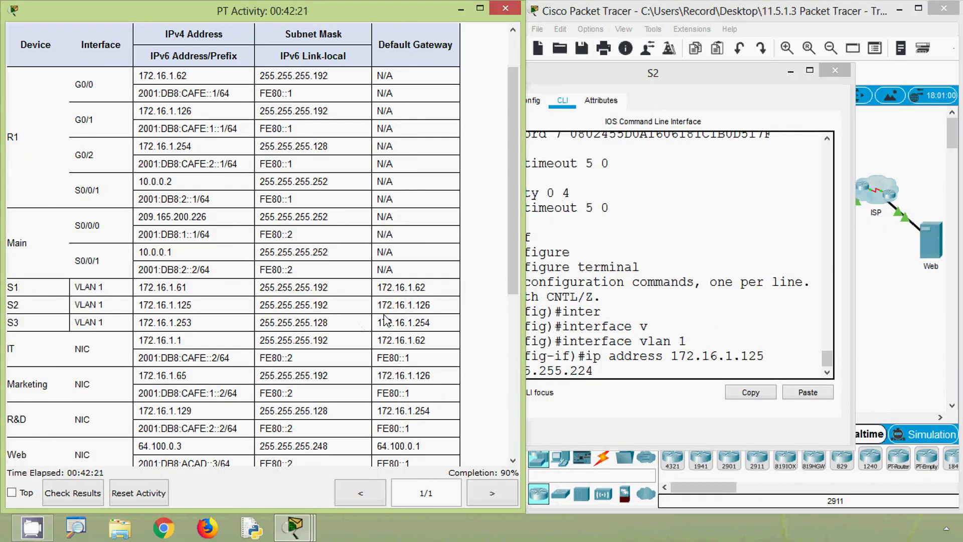
left_click(631, 365)
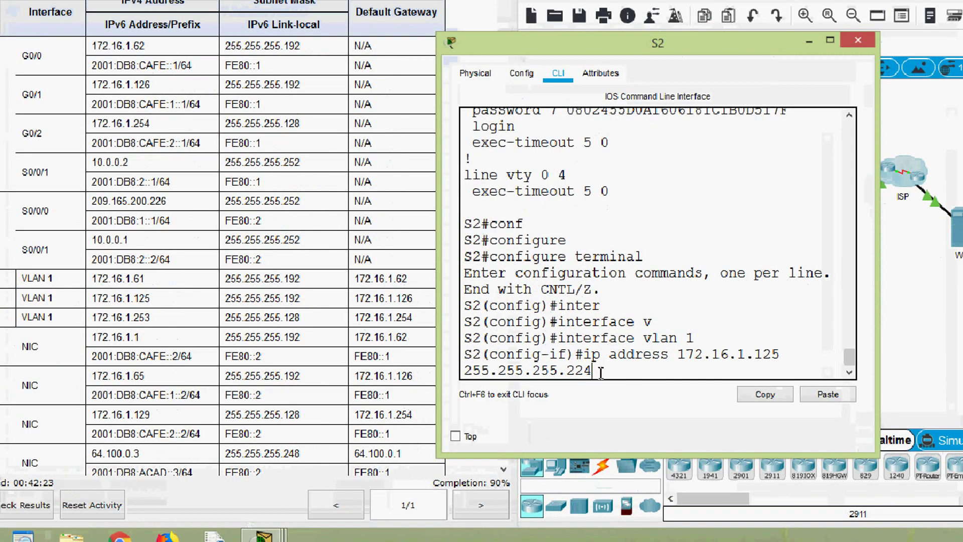
key("BackSpace")
key("BackSpace")
key("BackSpace")
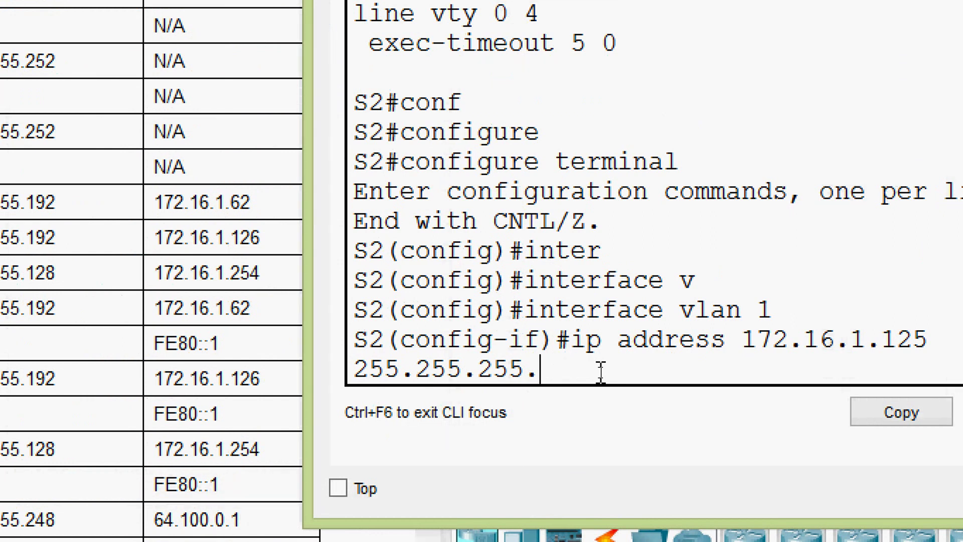
type("192")
key("Return")
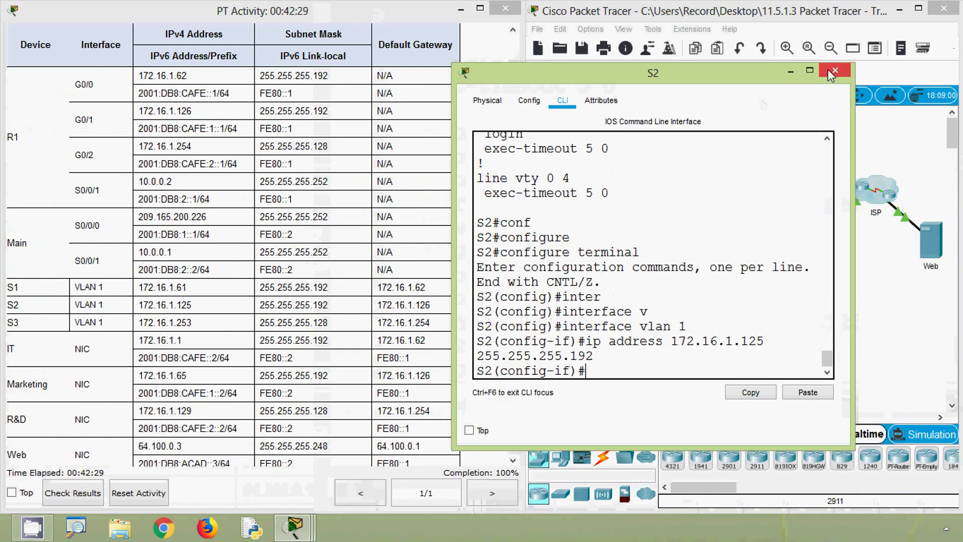
left_click(828, 69)
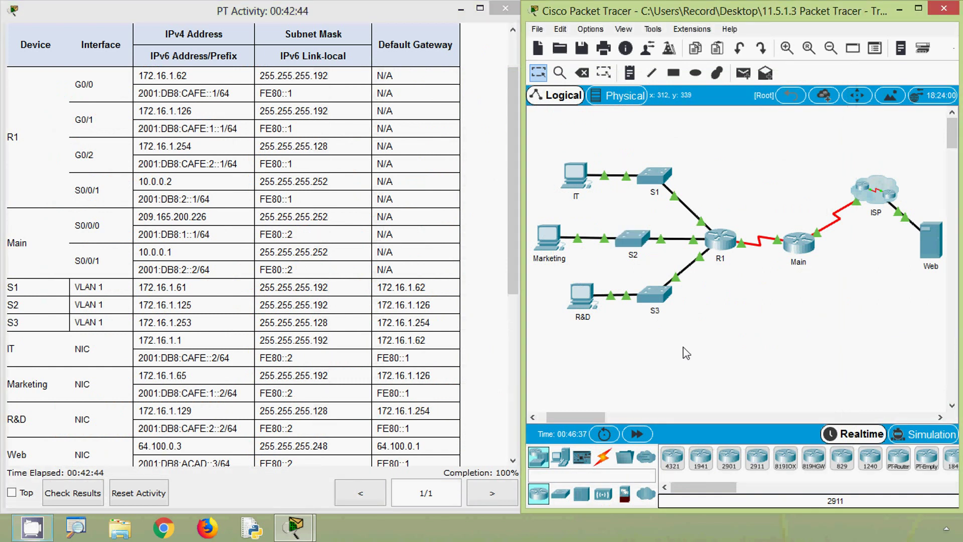
left_click(658, 307)
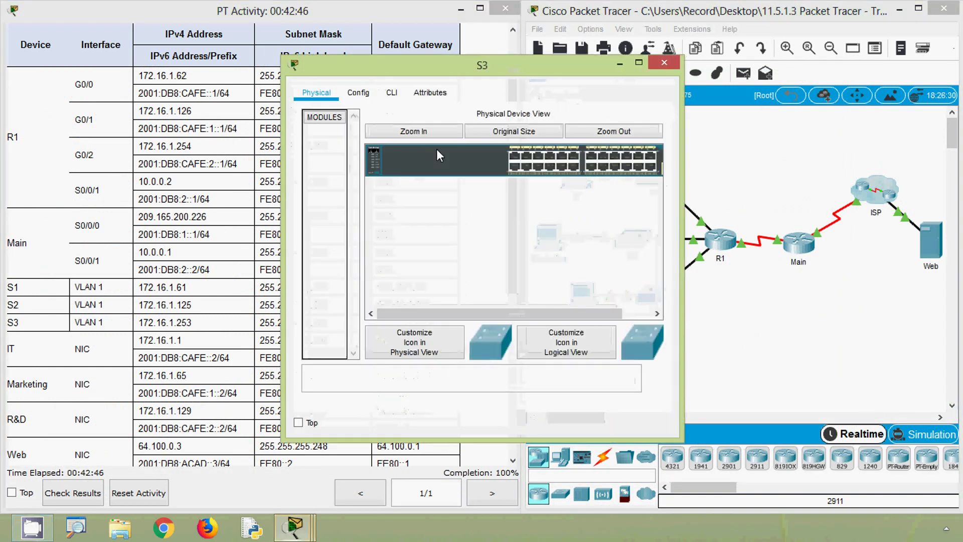
Step: Open S3's command line and log in with the console password from the instructions
left_click(392, 92)
left_click(219, 191)
scroll(387, 321, "down", 5)
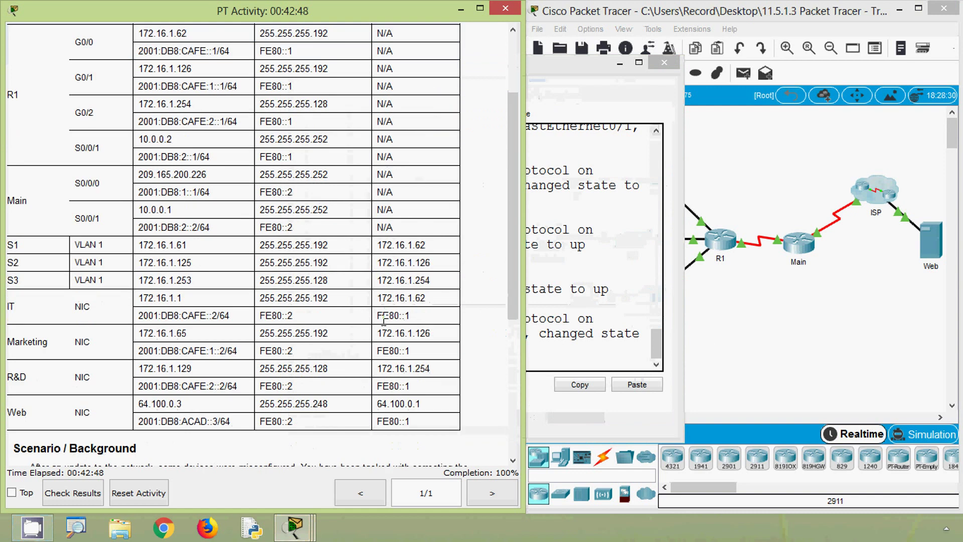
left_click(618, 304)
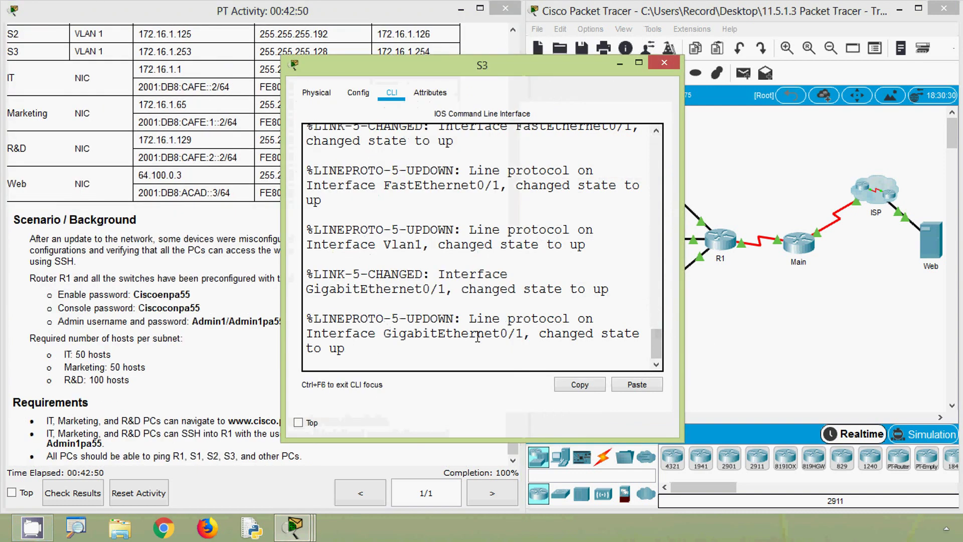
key("Return")
left_click(226, 350)
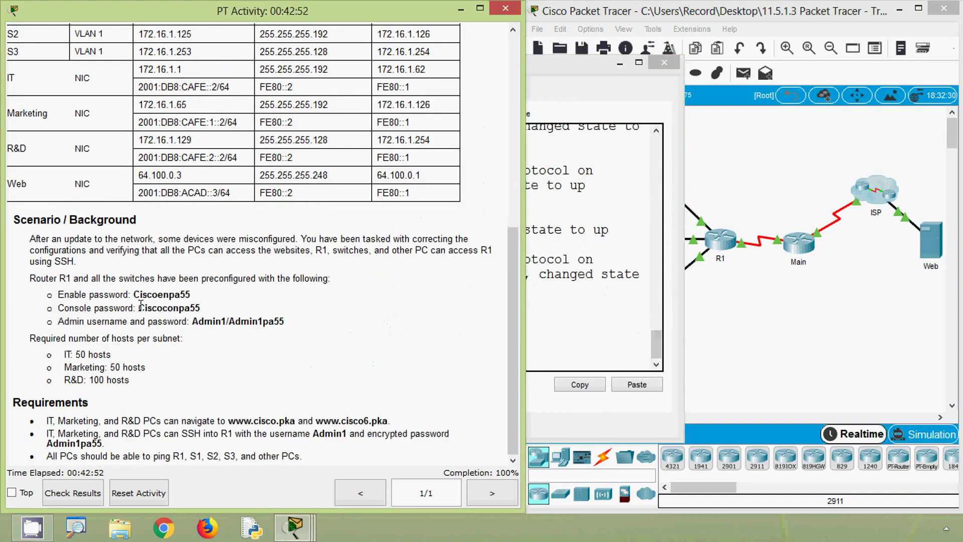
left_click_drag(141, 305, 201, 307)
left_click(622, 370)
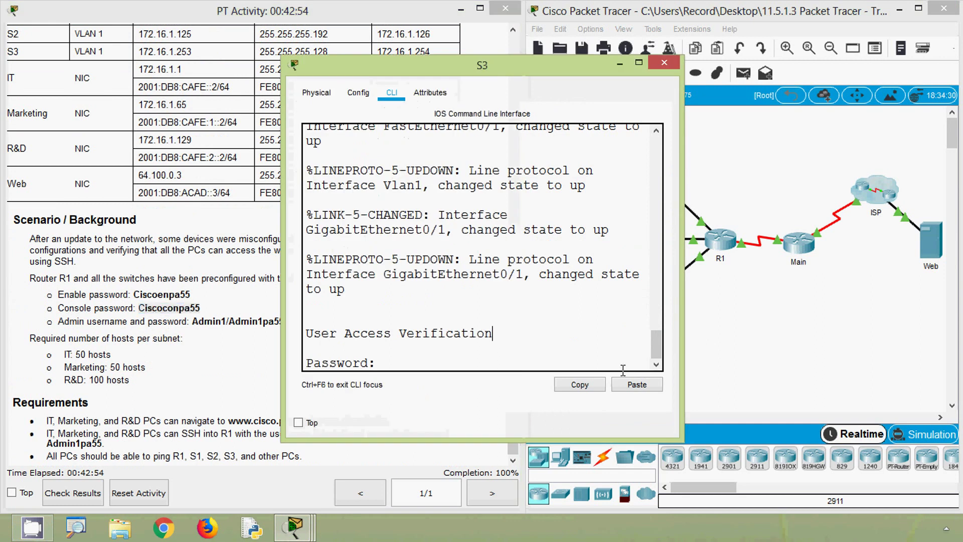
left_click(635, 384)
key("Return")
Step: Enter privileged mode on S3 with enable and the instructions' enable password
type("en")
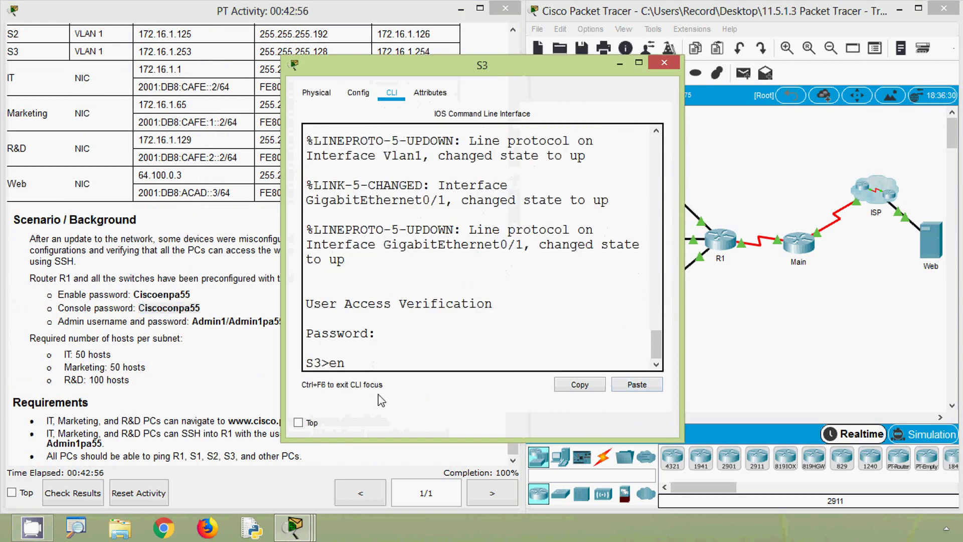
type("able")
key("Return")
left_click(192, 343)
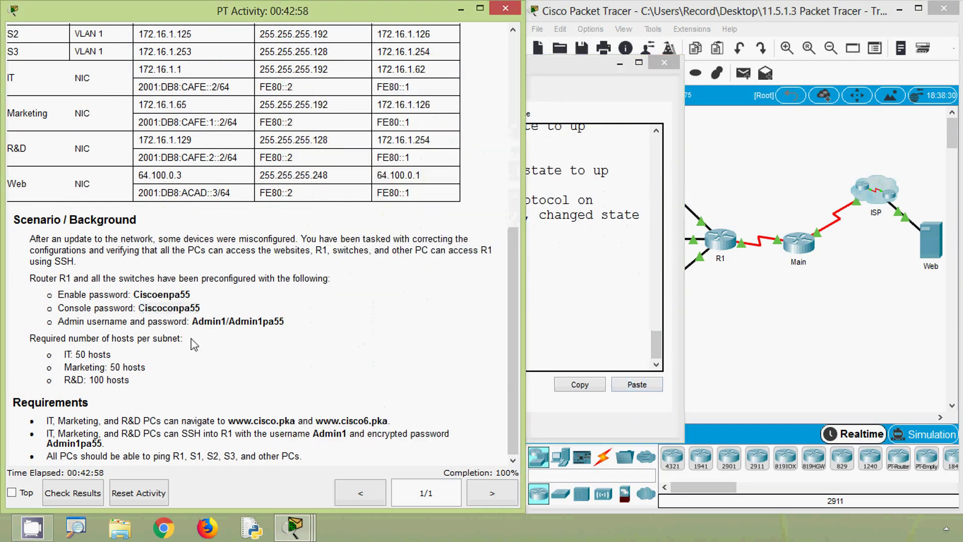
left_click_drag(133, 294, 192, 295)
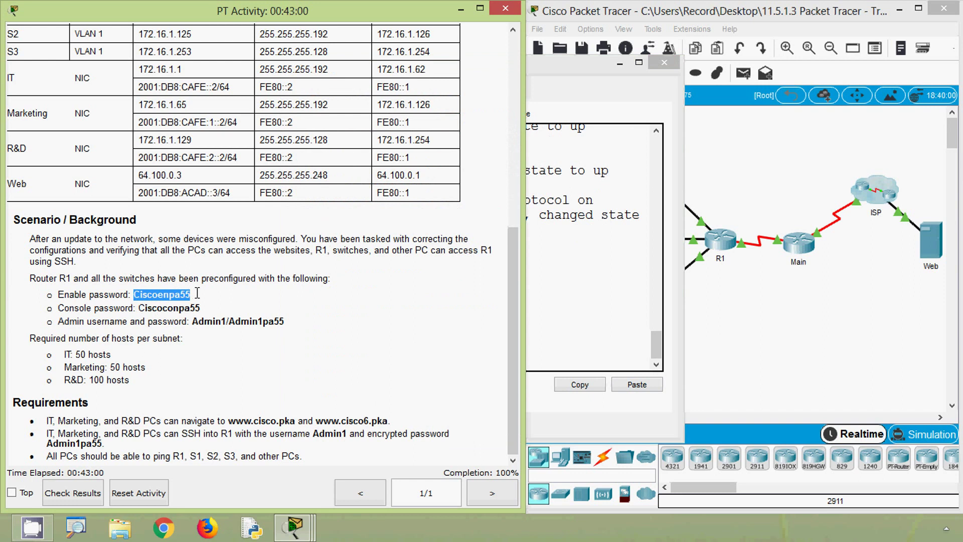
left_click(560, 334)
left_click(637, 384)
key("Return")
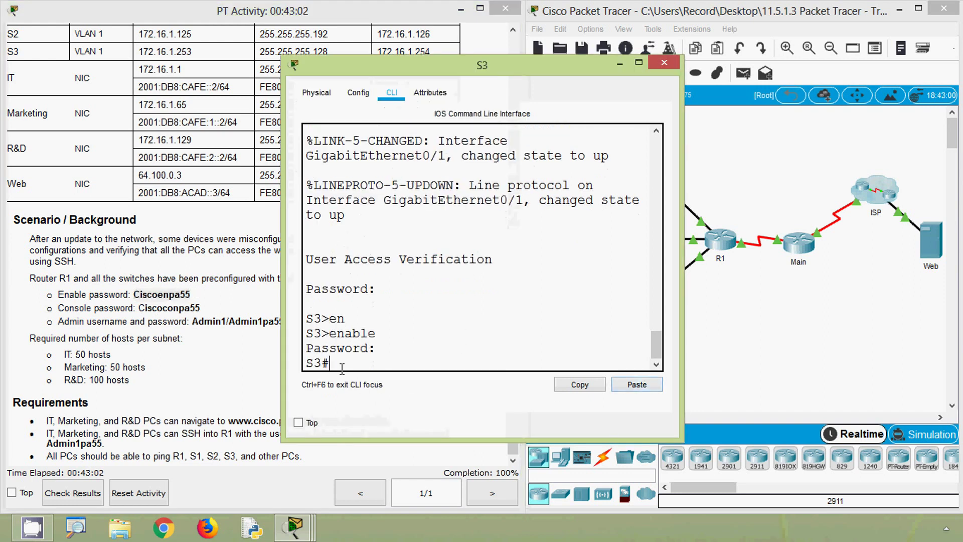
Step: Display S3's running configuration with show running-config
type("sh")
key("Tab")
type("ru")
key("Tab")
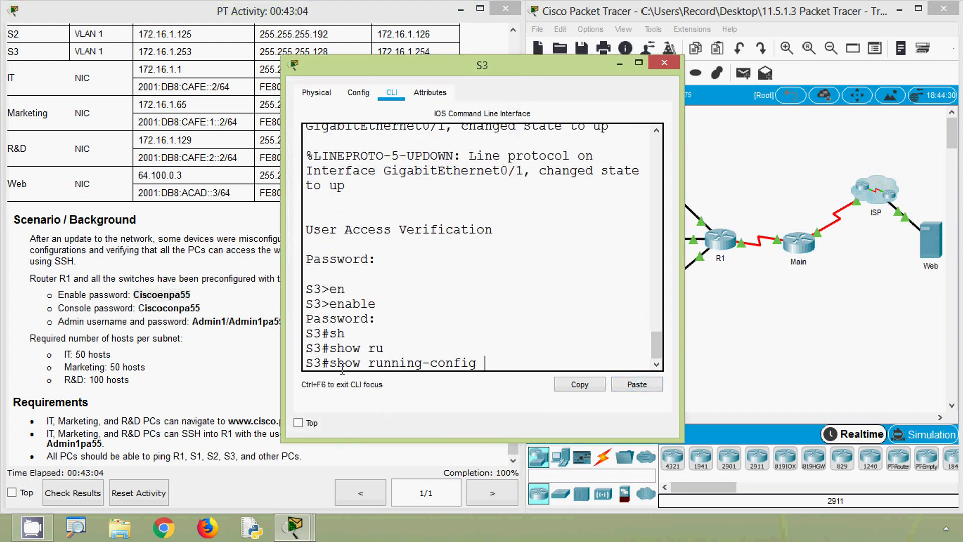
key("Return")
key("space")
key("space")
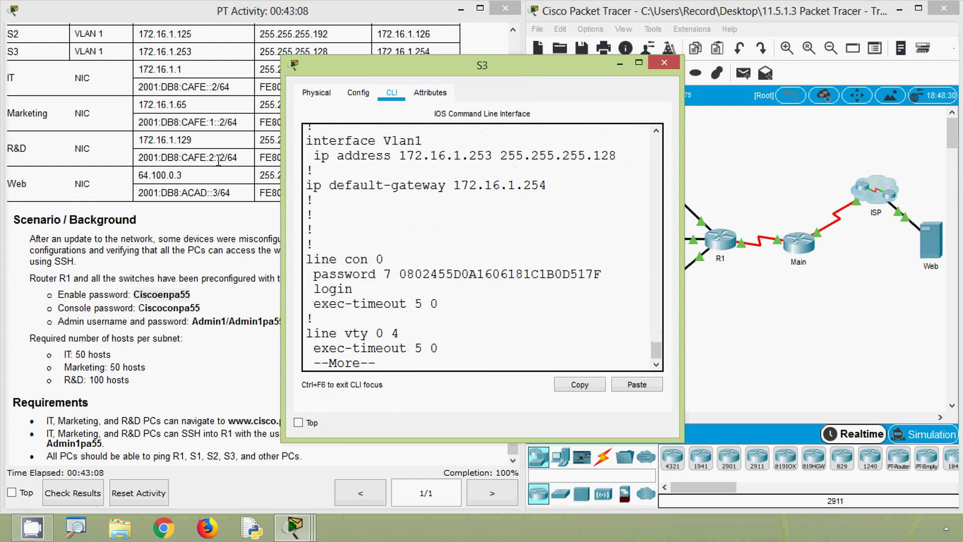
left_click_drag(193, 140, 185, 140)
left_click_drag(513, 247, 509, 125)
Step: Verify S3's 172.16.1.253 255.255.255.128 and gateway 172.16.1.254 match the table, then close S3
left_click(561, 264)
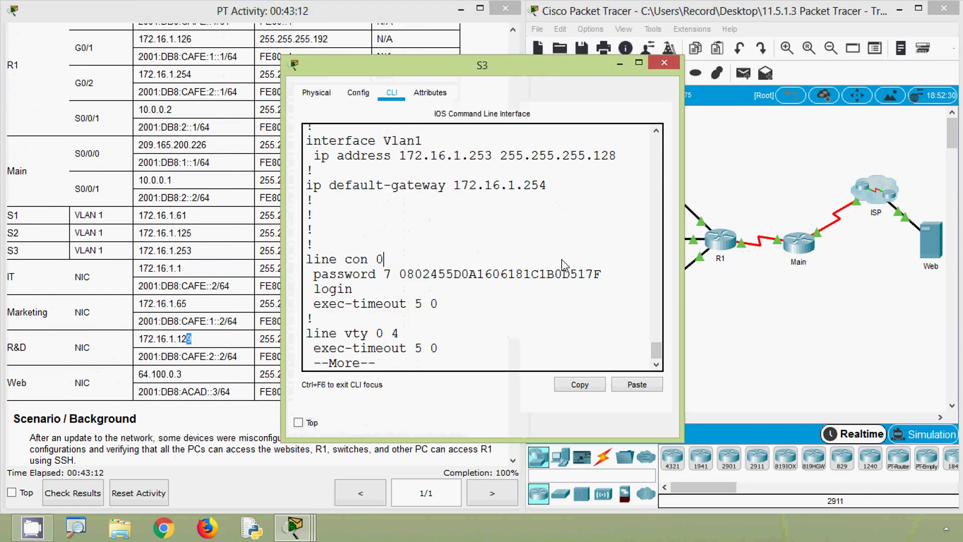
left_click_drag(502, 65, 704, 39)
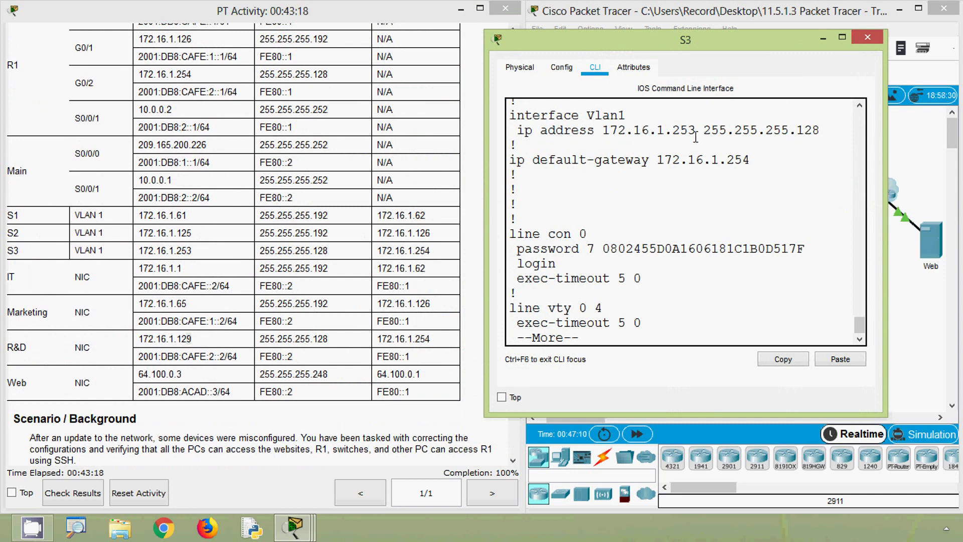
left_click_drag(695, 134, 594, 115)
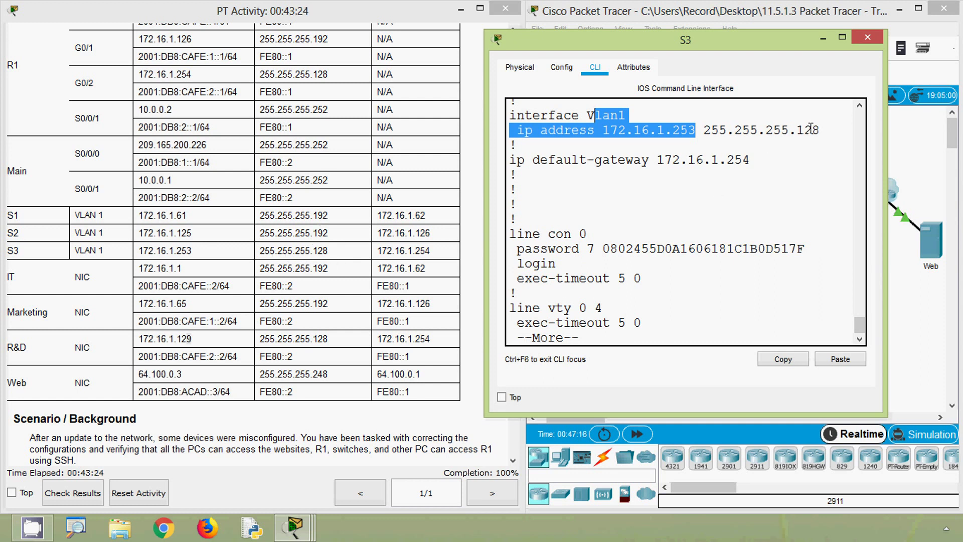
left_click_drag(820, 131, 703, 131)
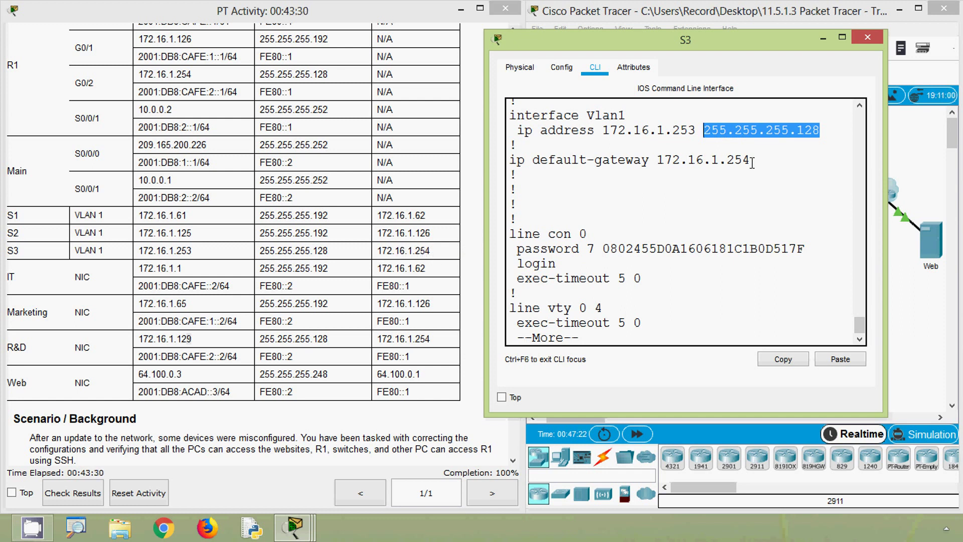
left_click_drag(752, 160, 641, 160)
left_click(674, 206)
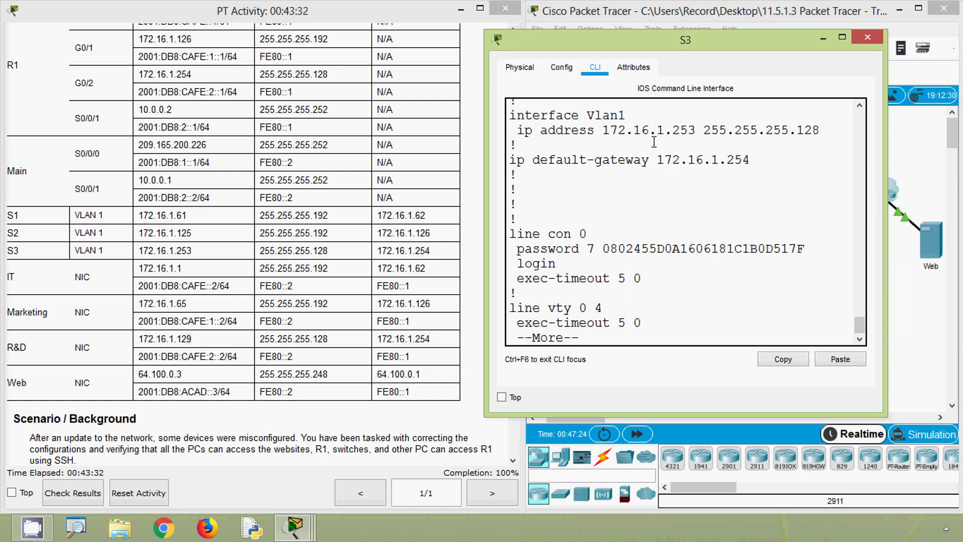
left_click(868, 38)
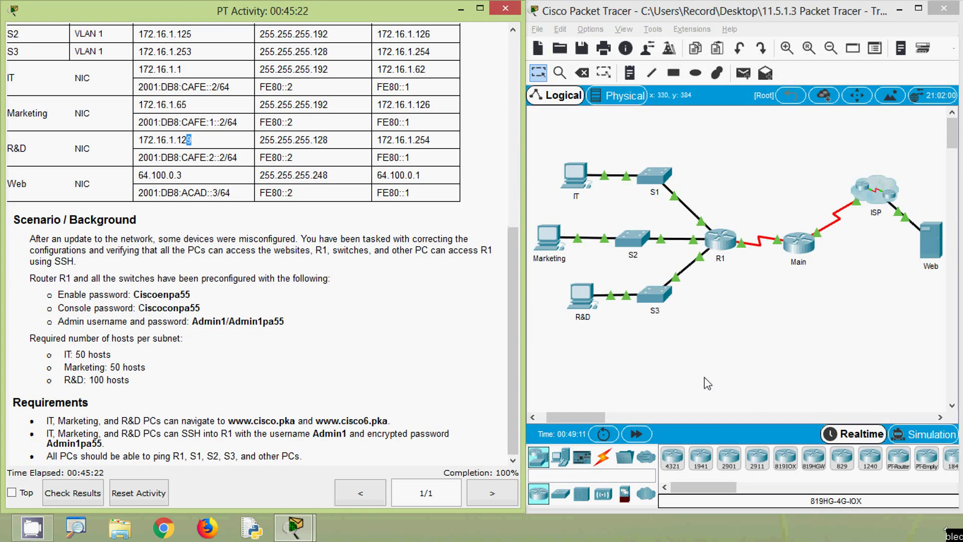
Step: From the IT PC's command prompt, ping the Marketing PC at 172.16.1.65
left_click(705, 377)
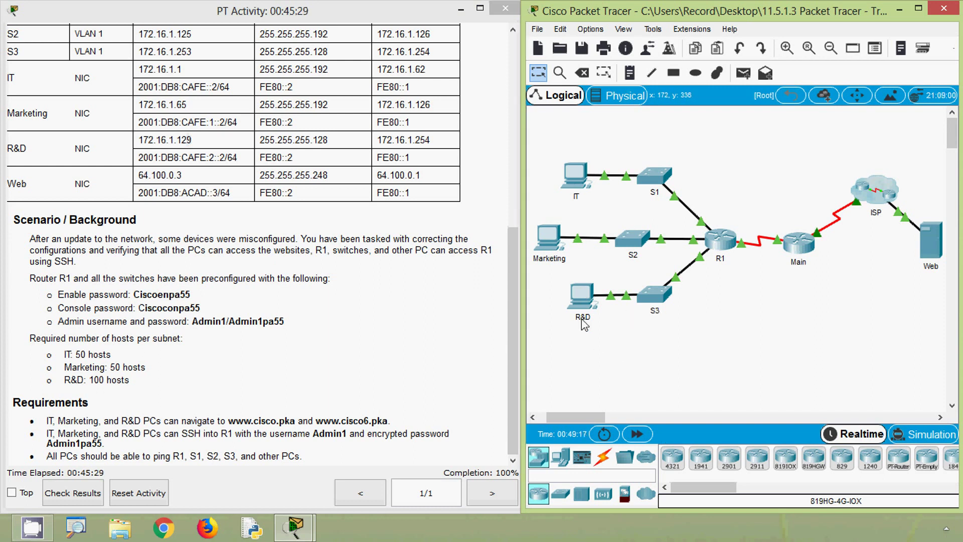
left_click_drag(516, 240, 520, 167)
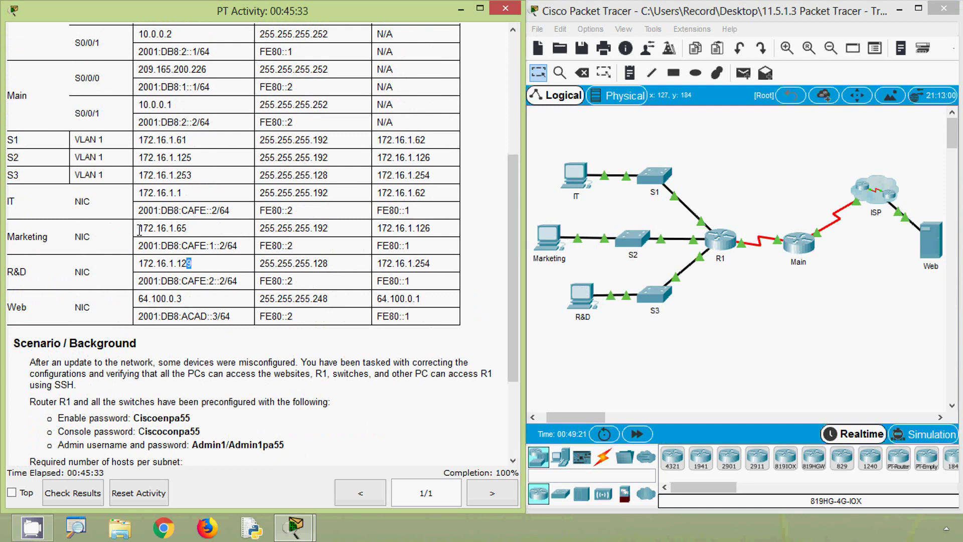
left_click_drag(139, 230, 191, 232)
key("ctrl+c")
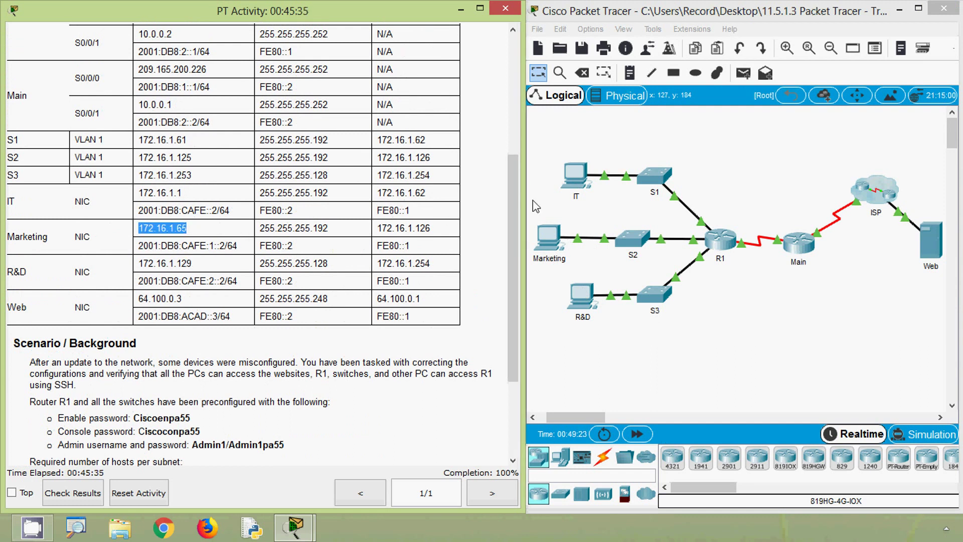
double_click(573, 181)
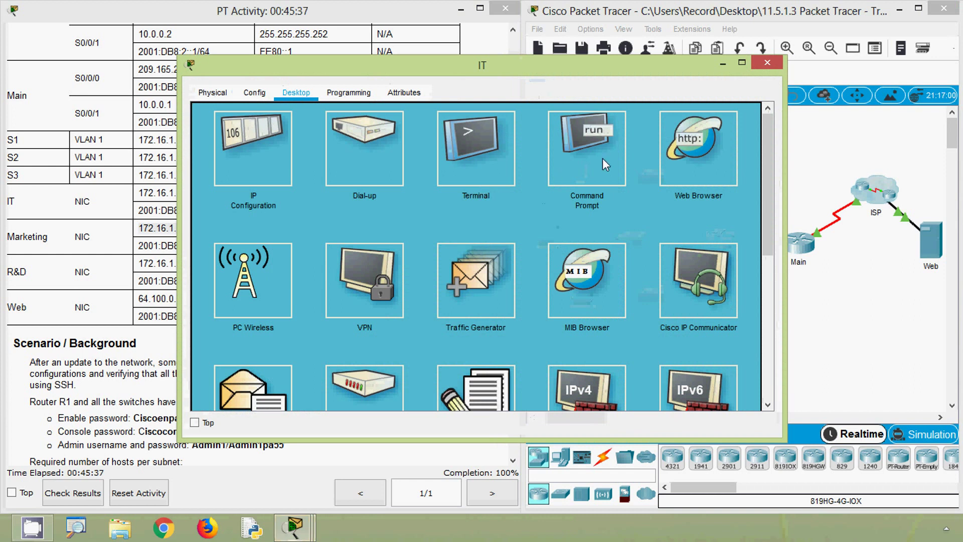
left_click(603, 158)
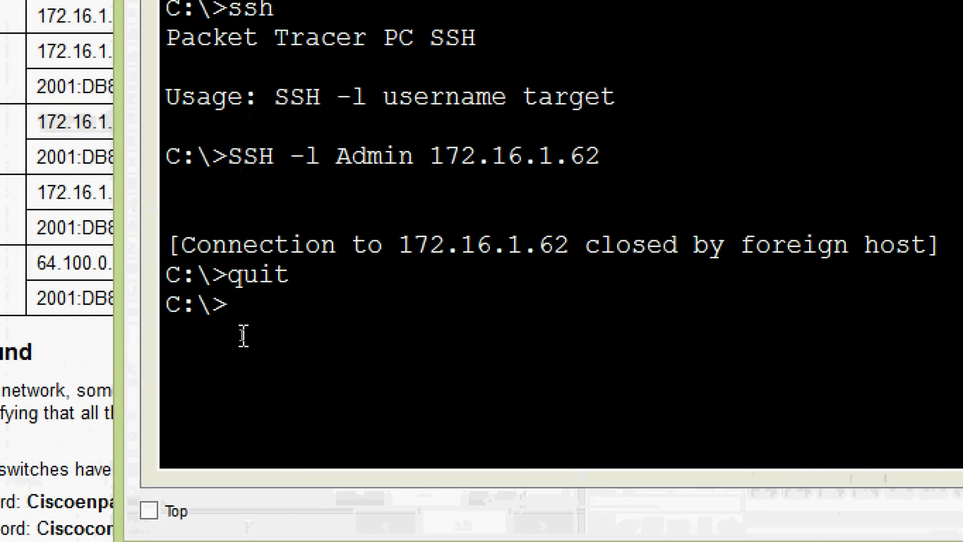
type("ping")
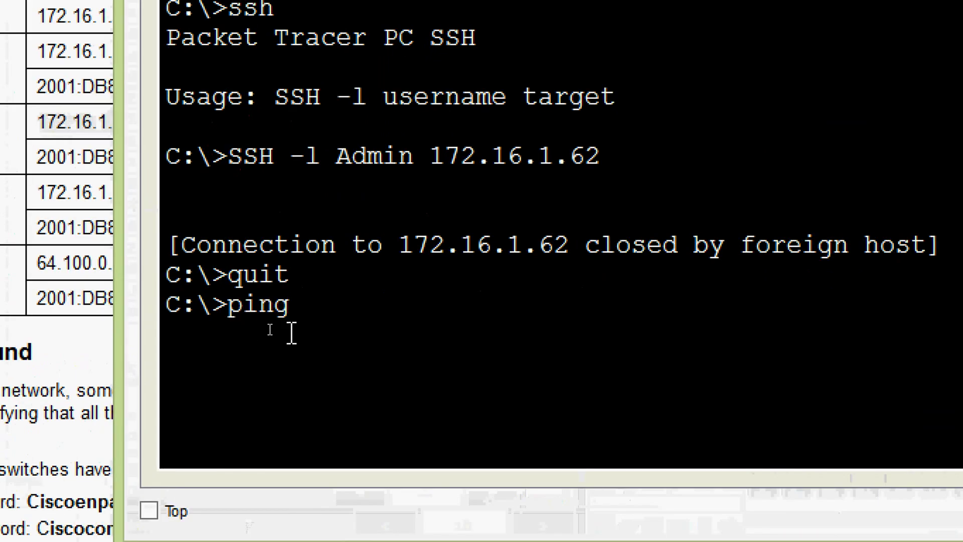
right_click(318, 303)
left_click(375, 348)
key("Return")
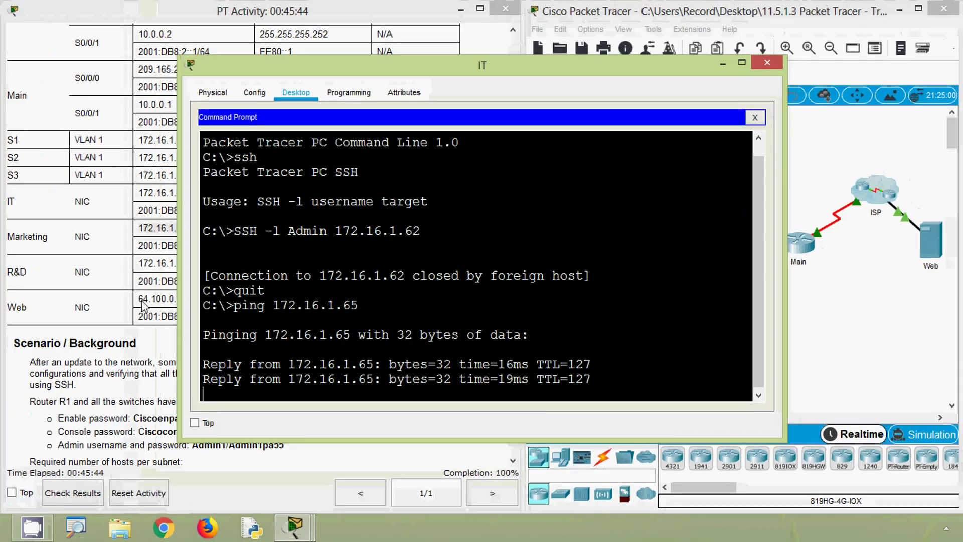
Step: Ping the R&D PC at 172.16.1.129, then copy Marketing's IPv6 address 2001:DB8:CAFE:1::2
left_click(146, 304)
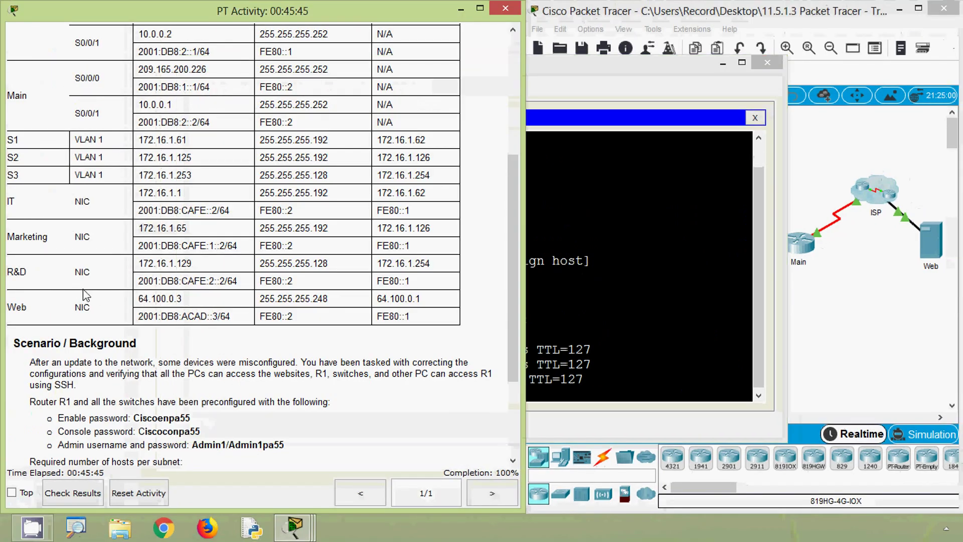
left_click_drag(193, 263, 141, 266)
key("ctrl+c")
left_click(527, 351)
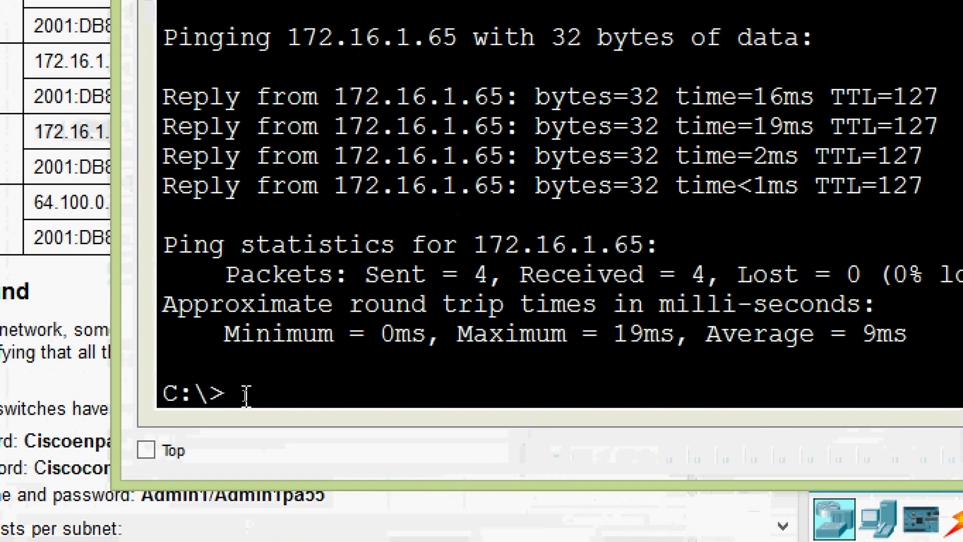
type("ping")
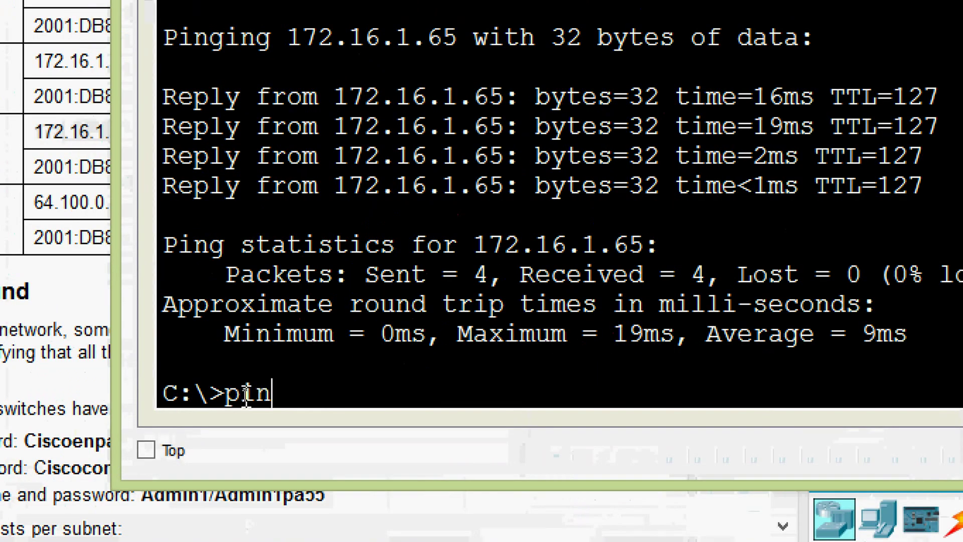
right_click(331, 391)
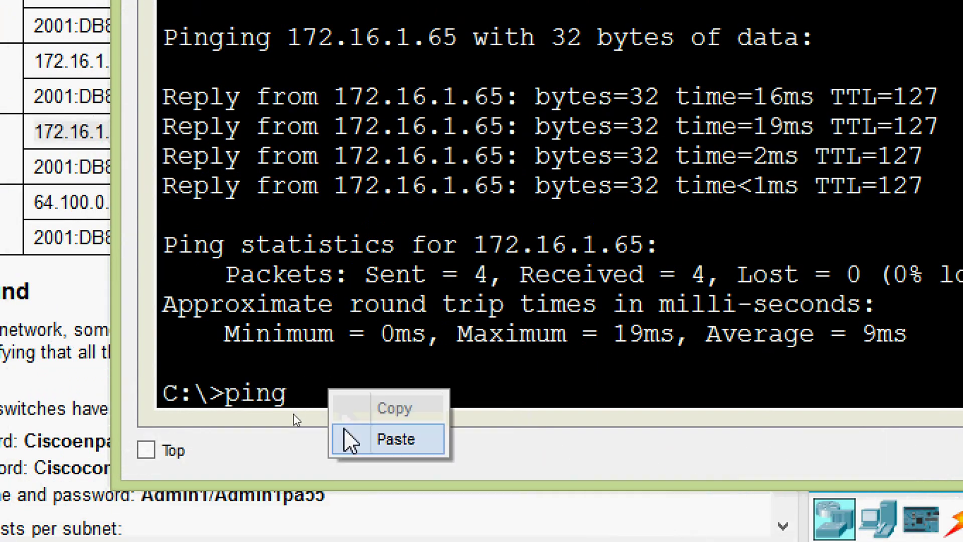
left_click(376, 438)
key("Return")
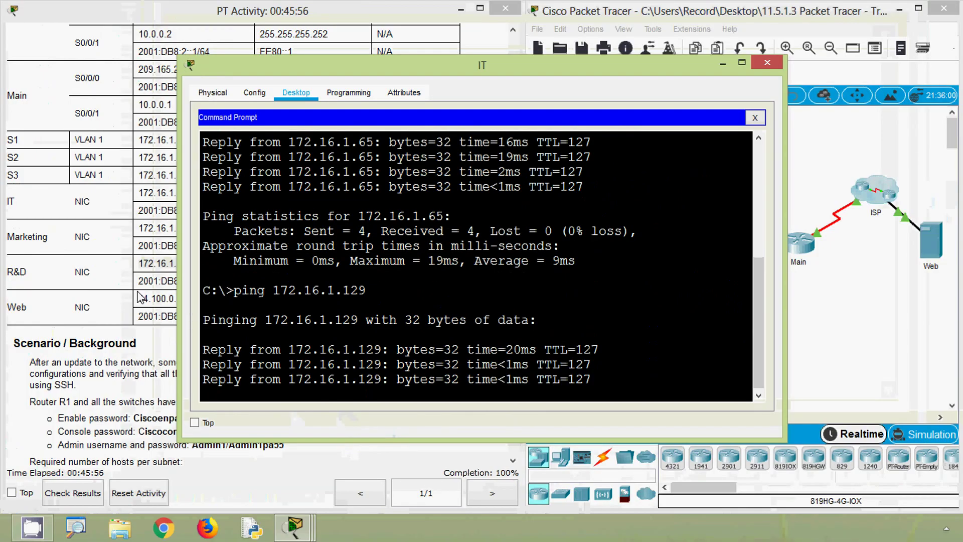
left_click(136, 296)
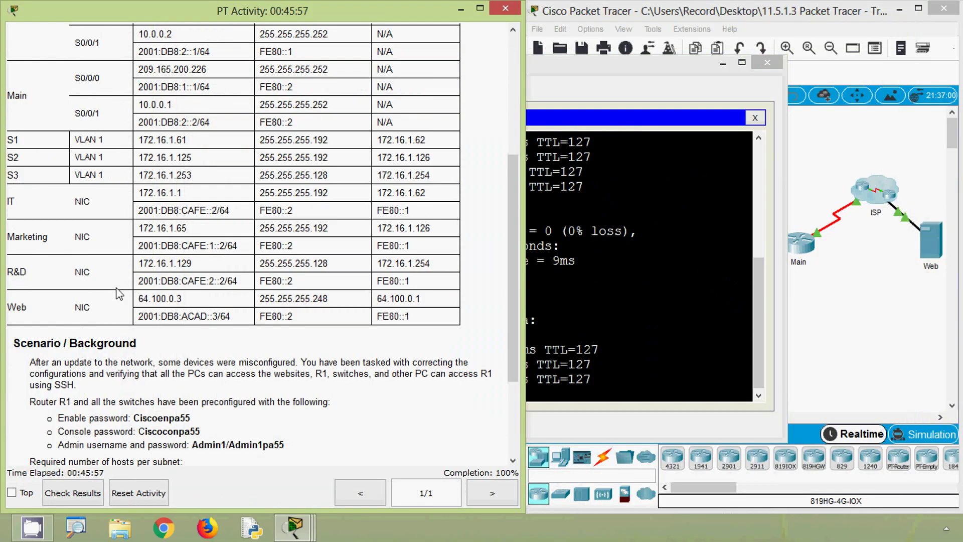
left_click_drag(139, 250, 207, 244)
key("ctrl+c")
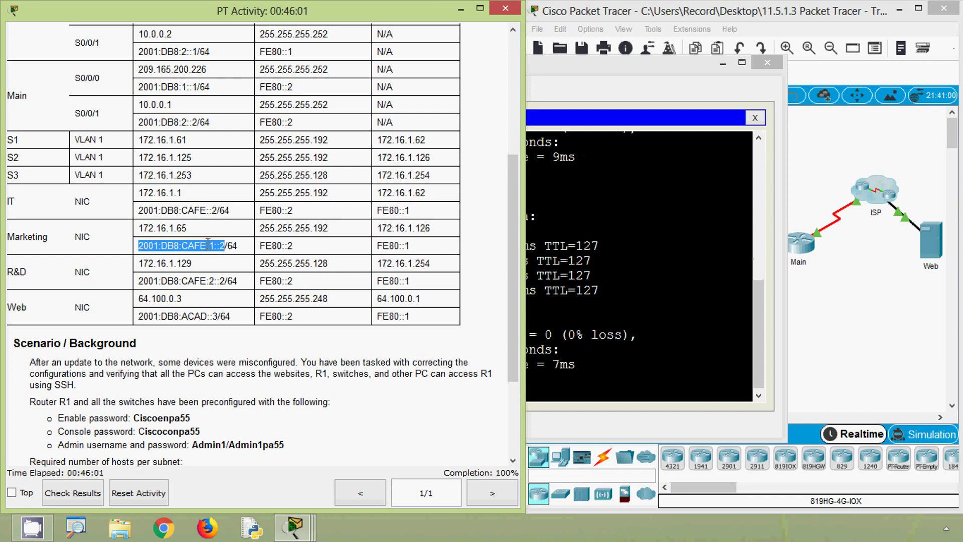
Step: Ping the Marketing PC's IPv6 address 2001:DB8:CAFE:1::2 from the IT PC
left_click(534, 351)
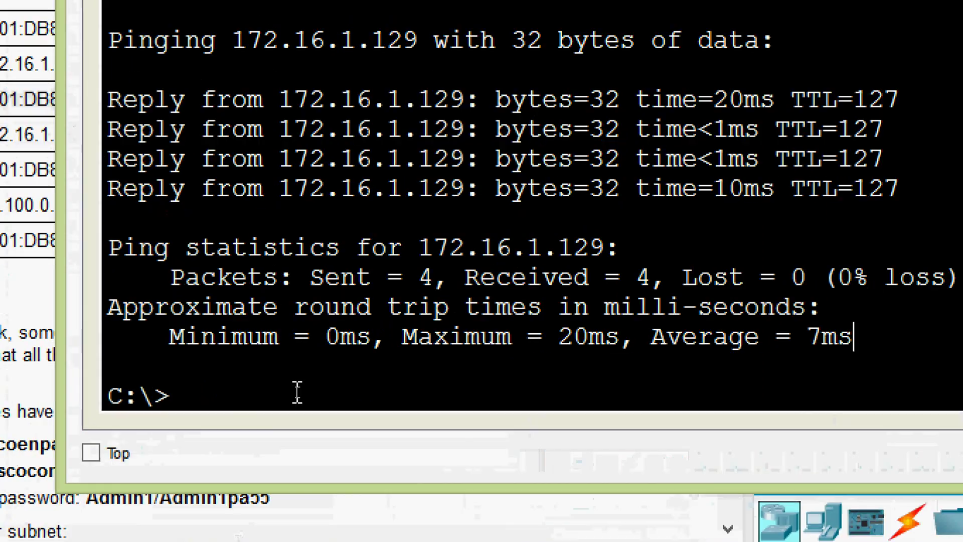
type("ping")
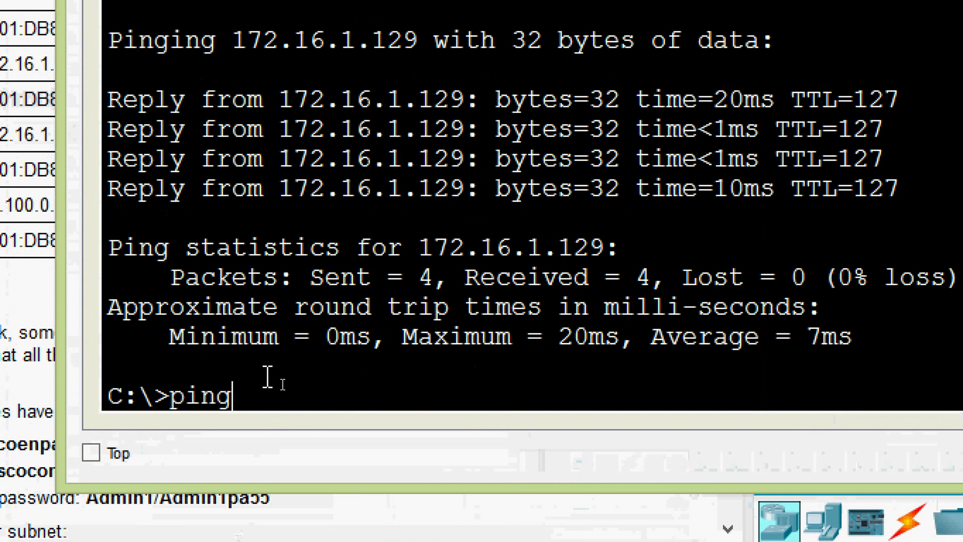
right_click(267, 398)
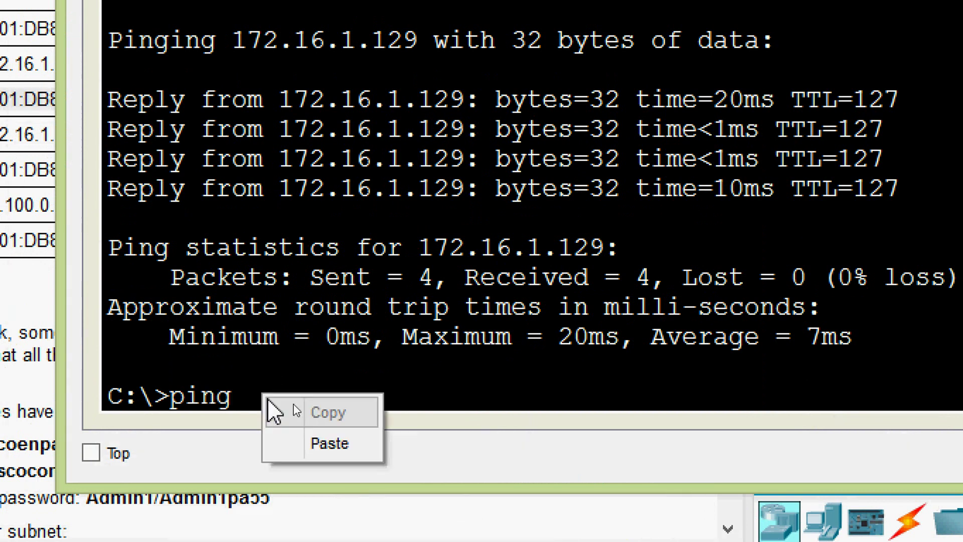
left_click(303, 444)
key("Return")
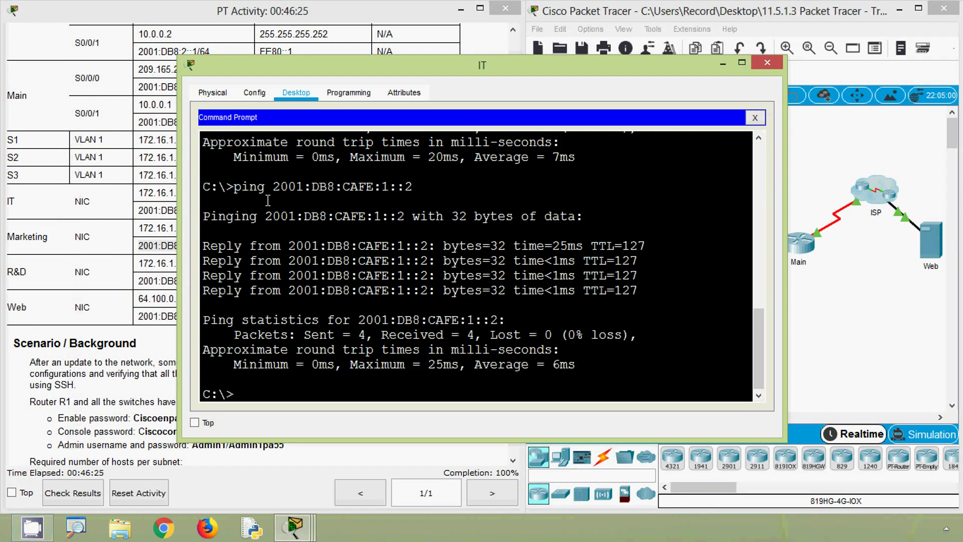
Step: Ping R1's G0/0 address 172.16.1.62 from the IT PC
left_click(135, 238)
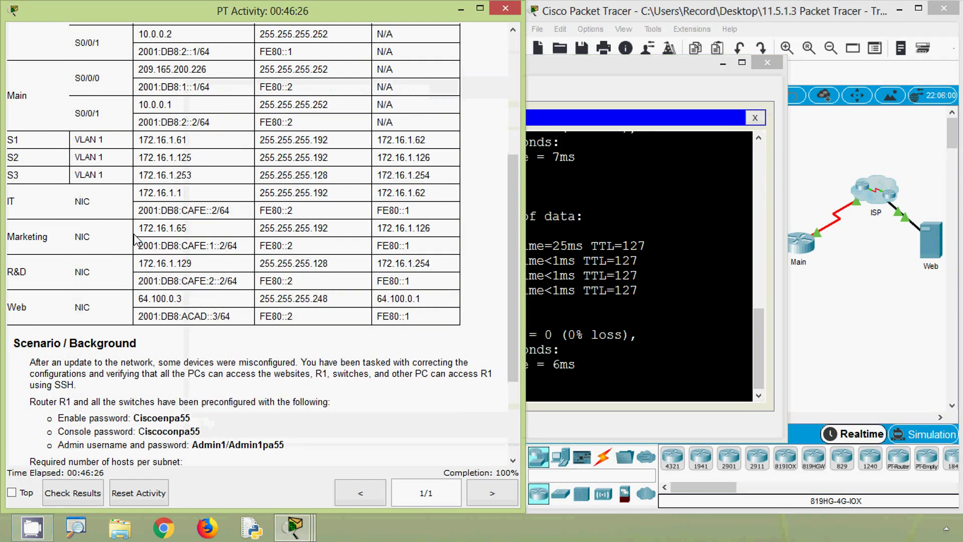
scroll(131, 239, "up", 5)
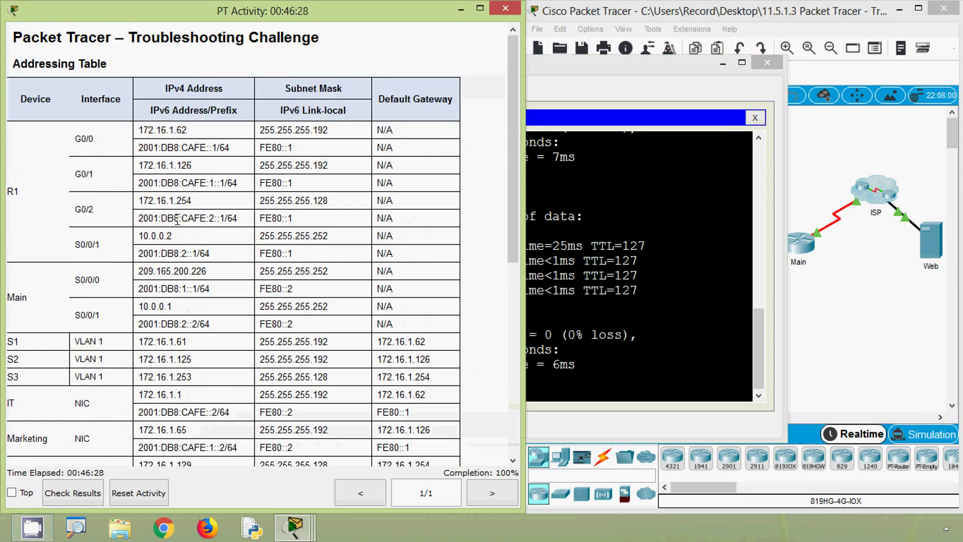
left_click_drag(195, 129, 142, 131)
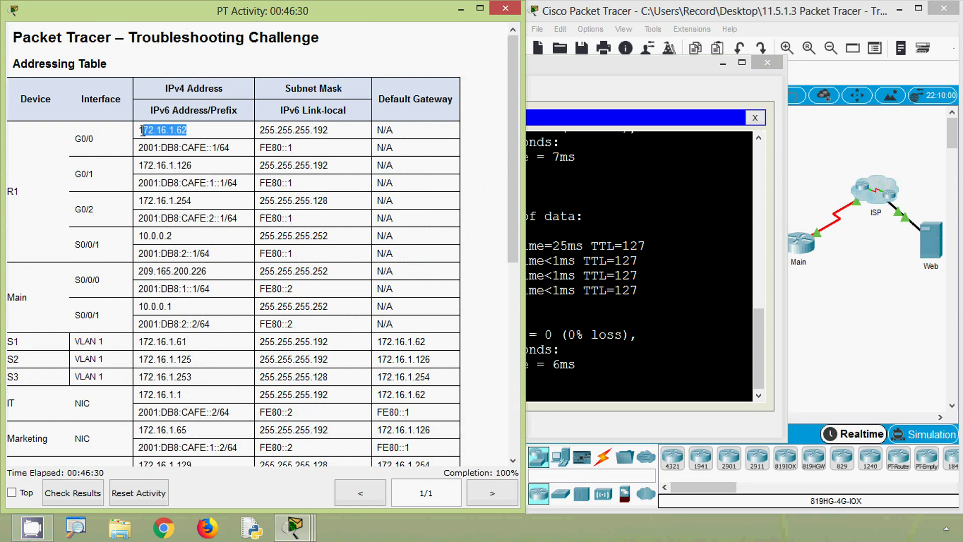
left_click(564, 276)
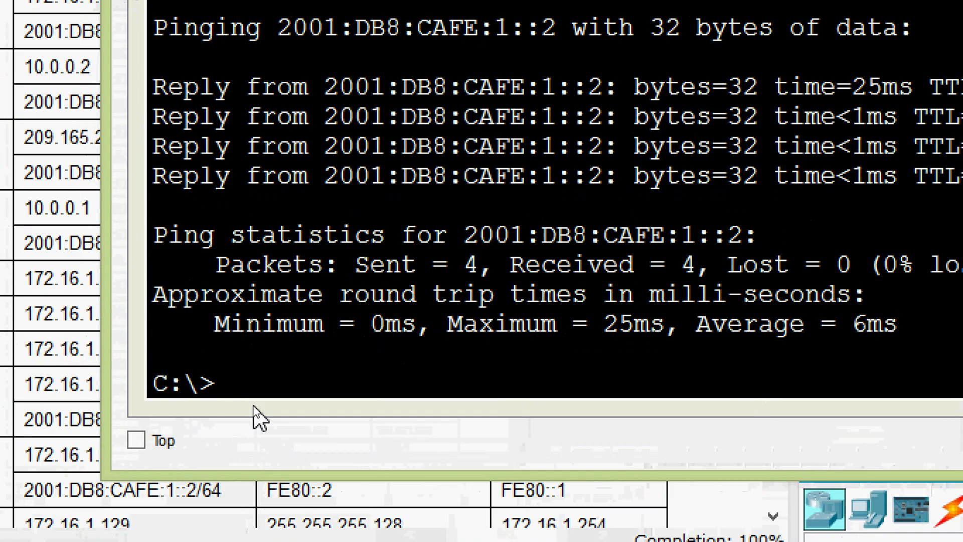
type("ping")
right_click(312, 378)
left_click(352, 434)
key("Return")
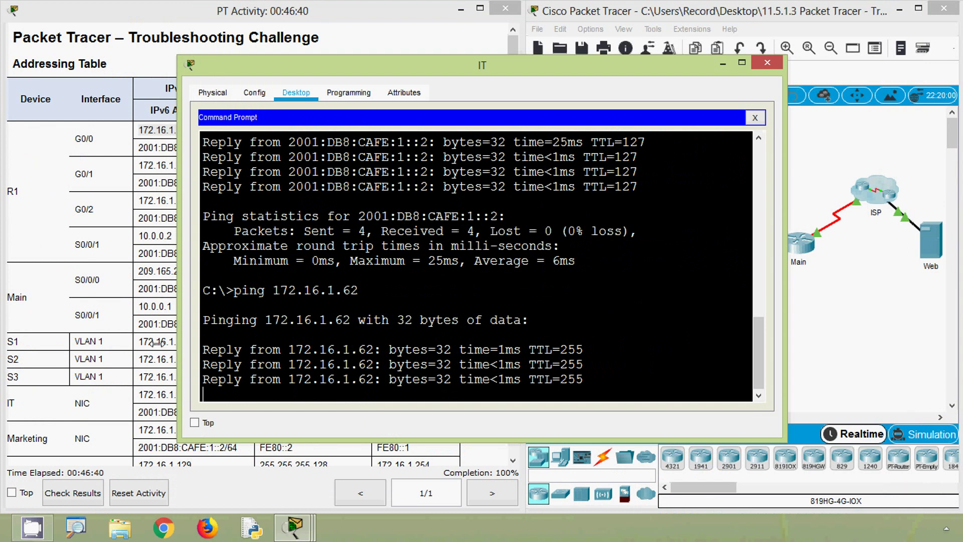
Step: Ping switch S2 at 172.16.1.125 from the IT PC
left_click(155, 343)
left_click_drag(193, 361, 151, 366)
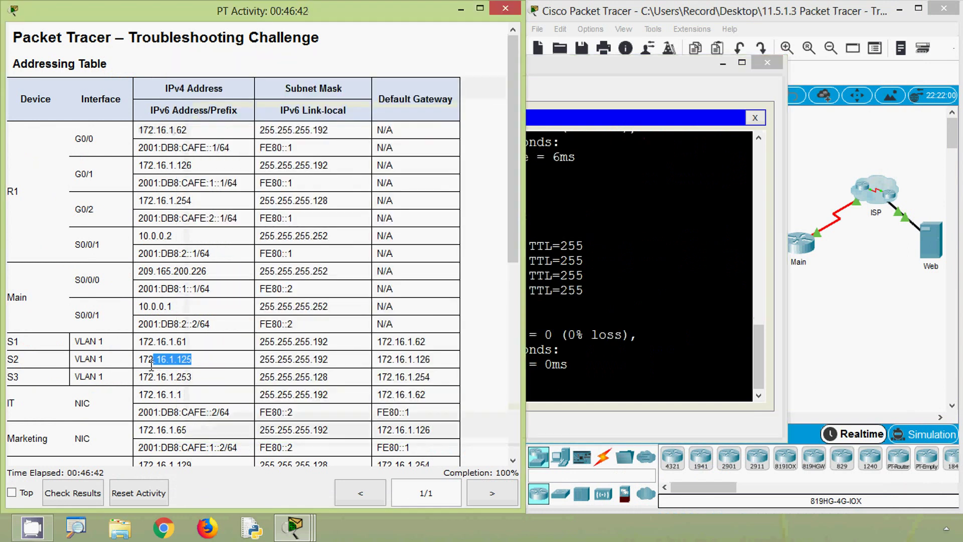
left_click(556, 353)
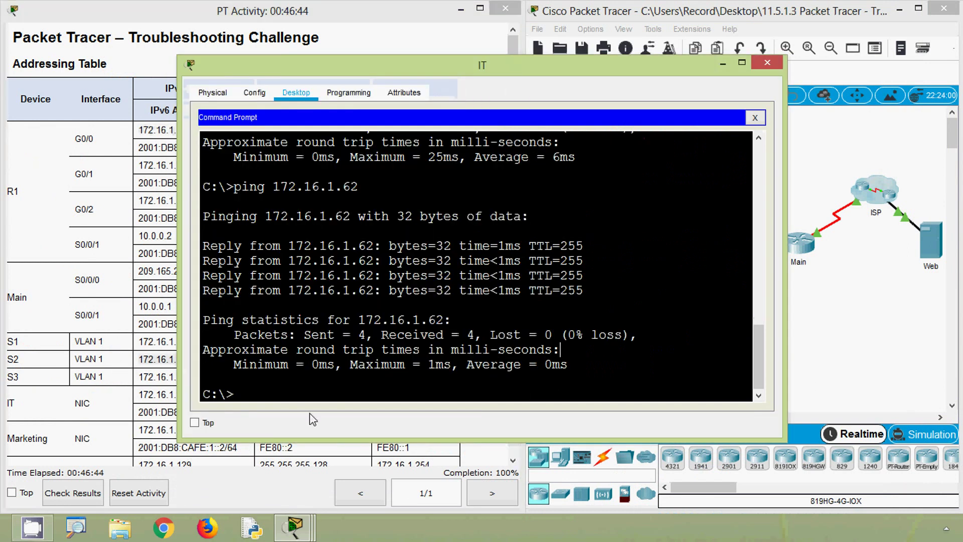
type("pi")
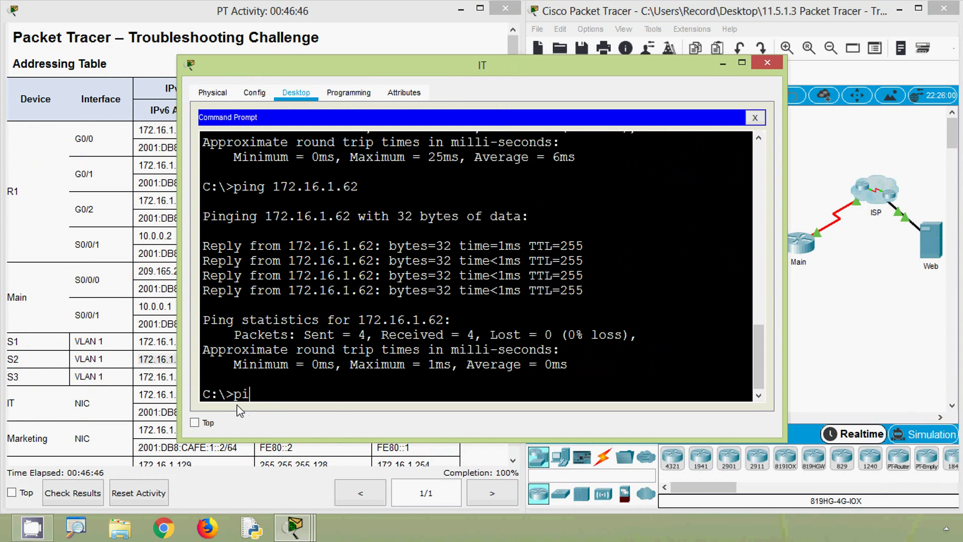
type("ng")
right_click(275, 396)
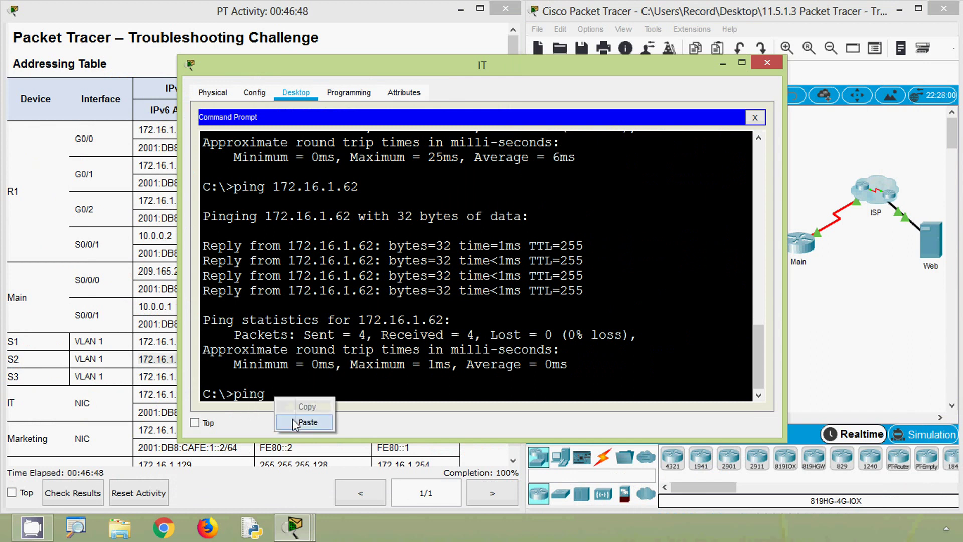
left_click(293, 418)
key("Return")
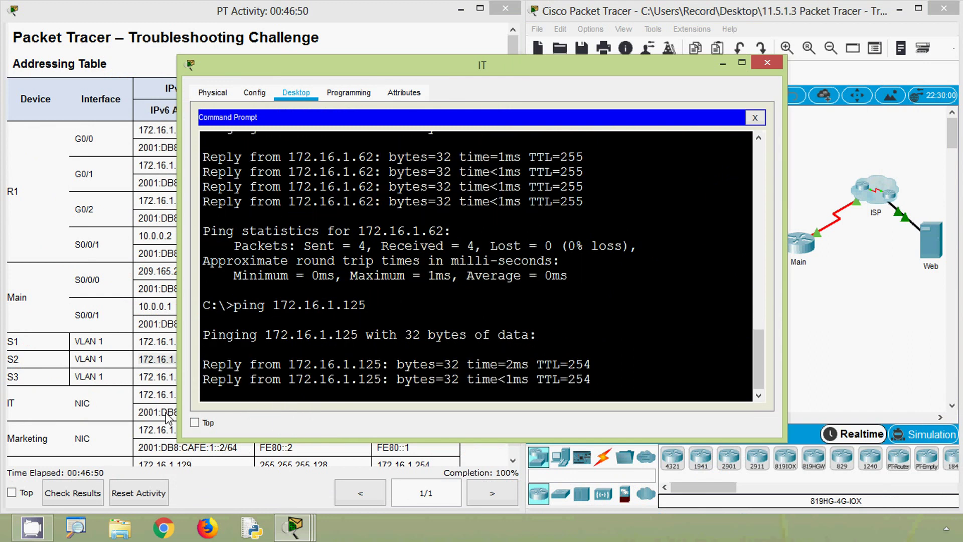
Step: Ping switch S3 at 172.16.1.253 from the IT PC
left_click(79, 388)
left_click_drag(194, 377, 141, 380)
key("ctrl+c")
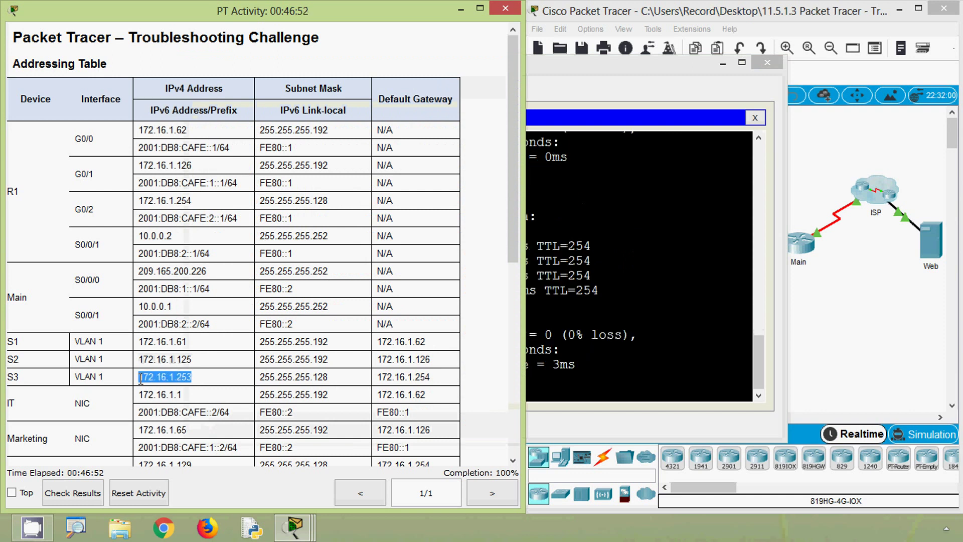
left_click(531, 388)
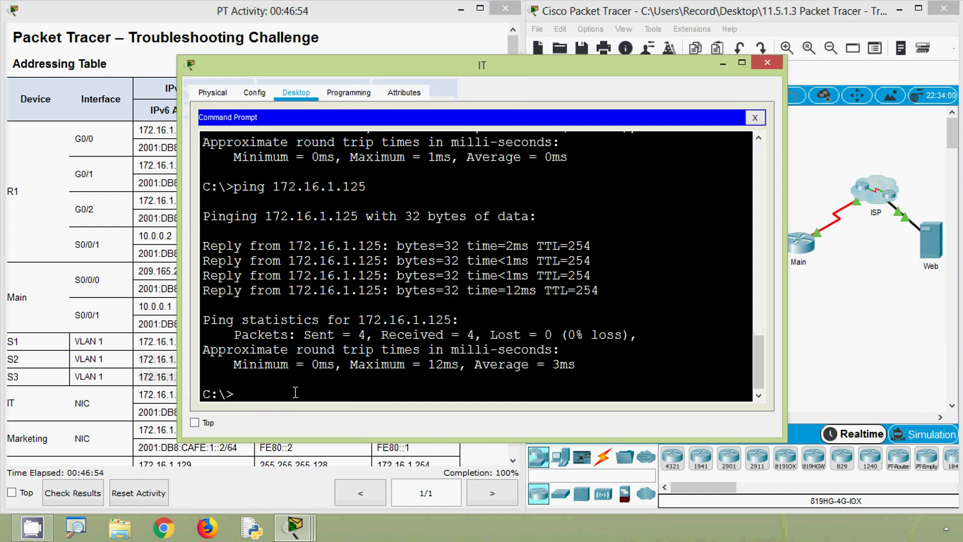
type("ping")
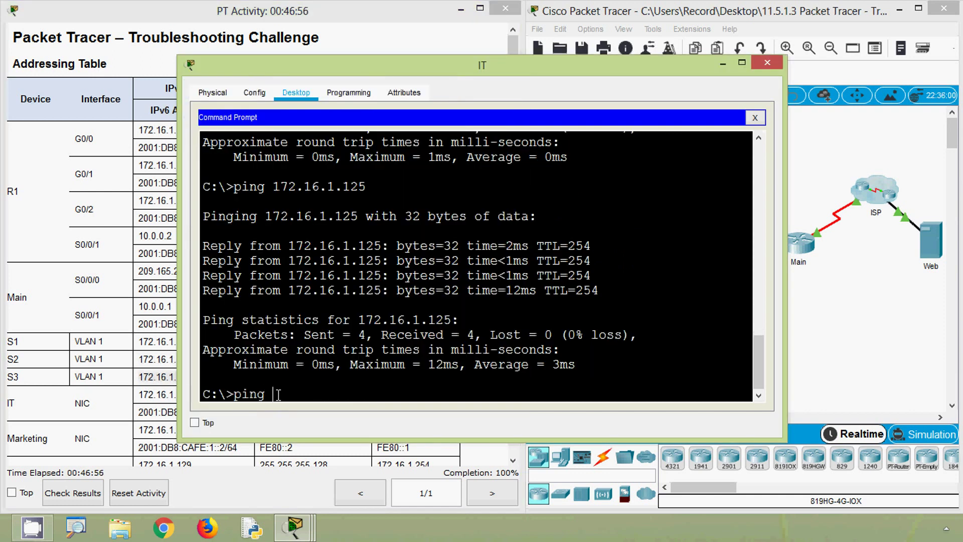
right_click(278, 396)
left_click(288, 419)
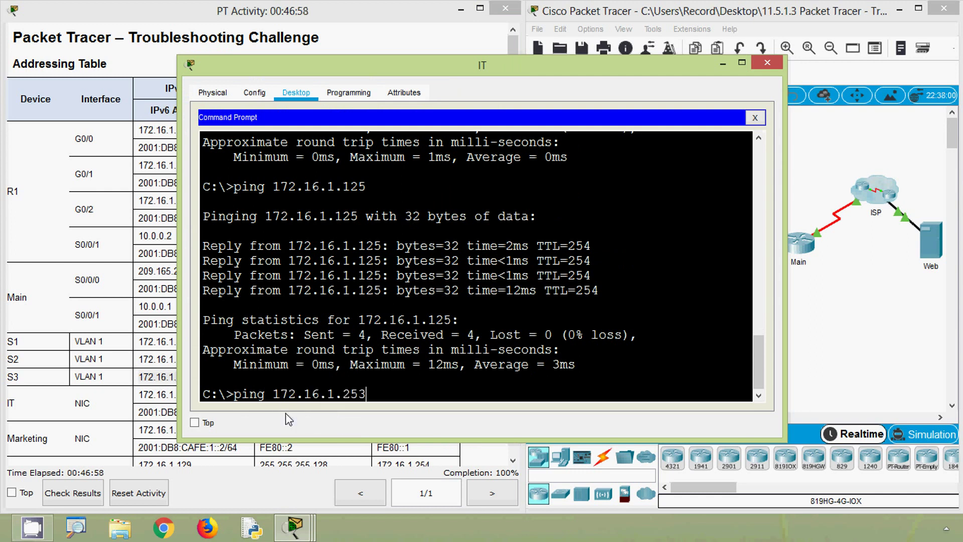
key("Return")
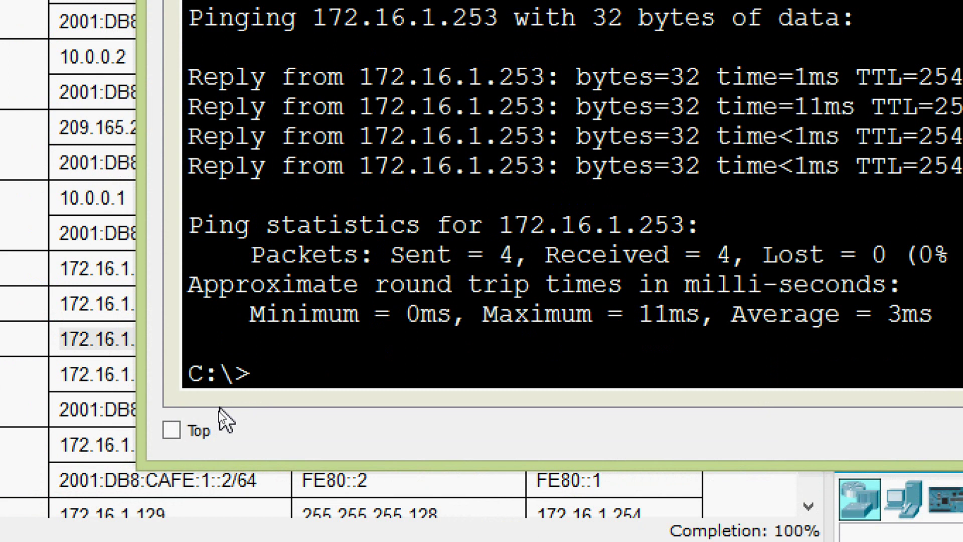
Step: Run SSH -l with the admin username to R1 at 172.16.1.62
type("SSH")
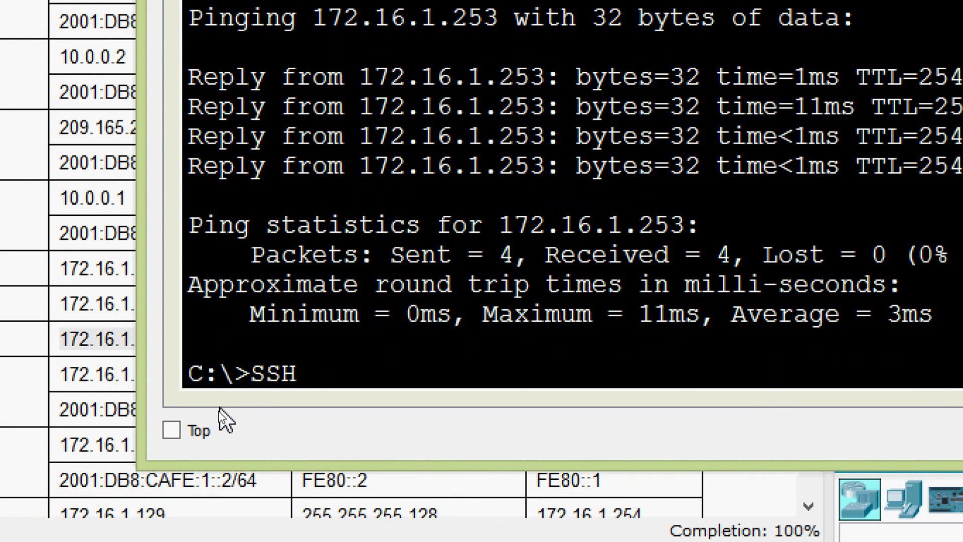
type(" Admin")
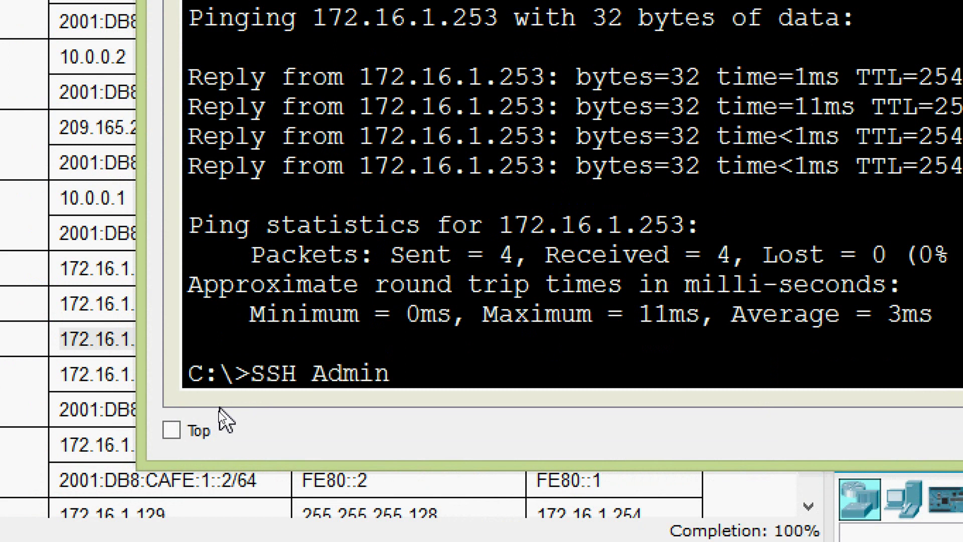
type("1")
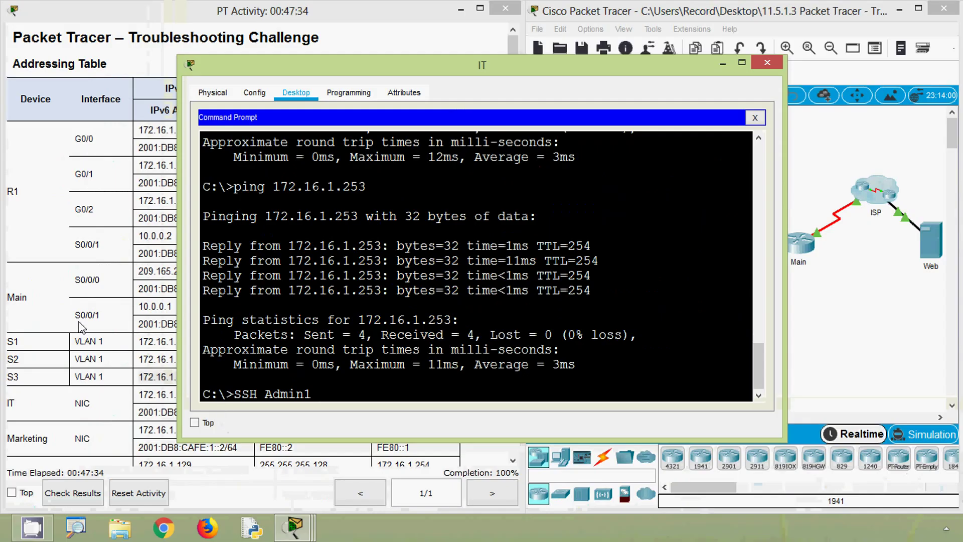
left_click(82, 327)
left_click_drag(193, 134, 138, 131)
key("ctrl+c")
key("alt+Tab")
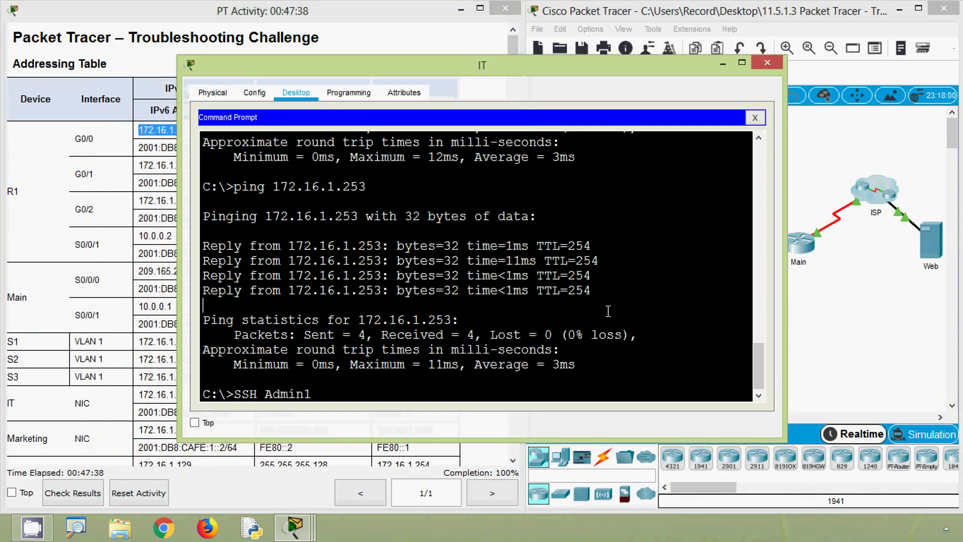
right_click(351, 393)
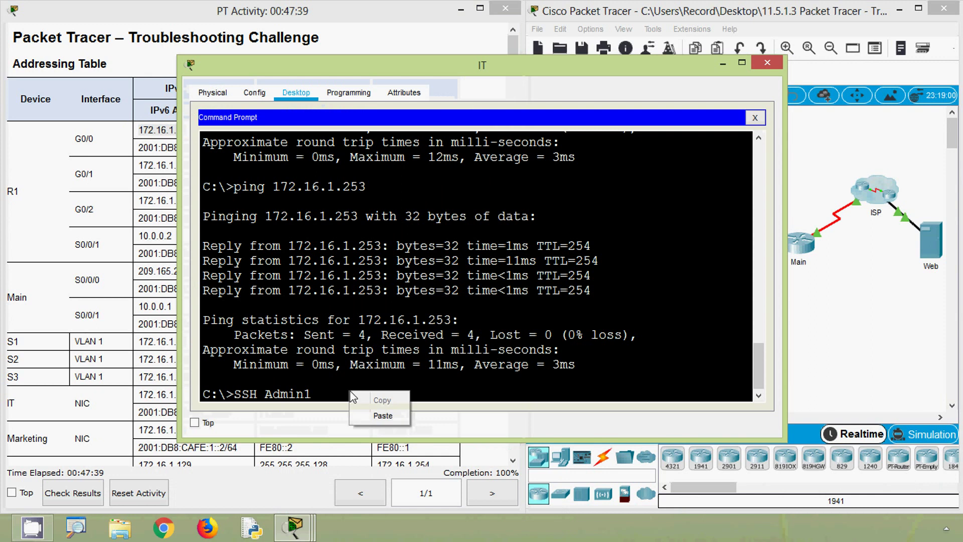
left_click(365, 414)
key("Return")
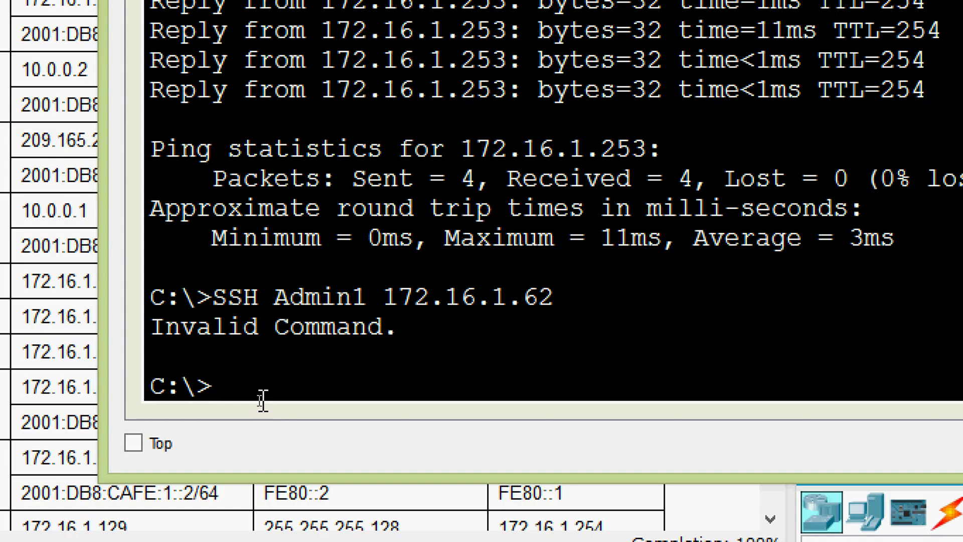
key("Up")
key("Left")
key("Left")
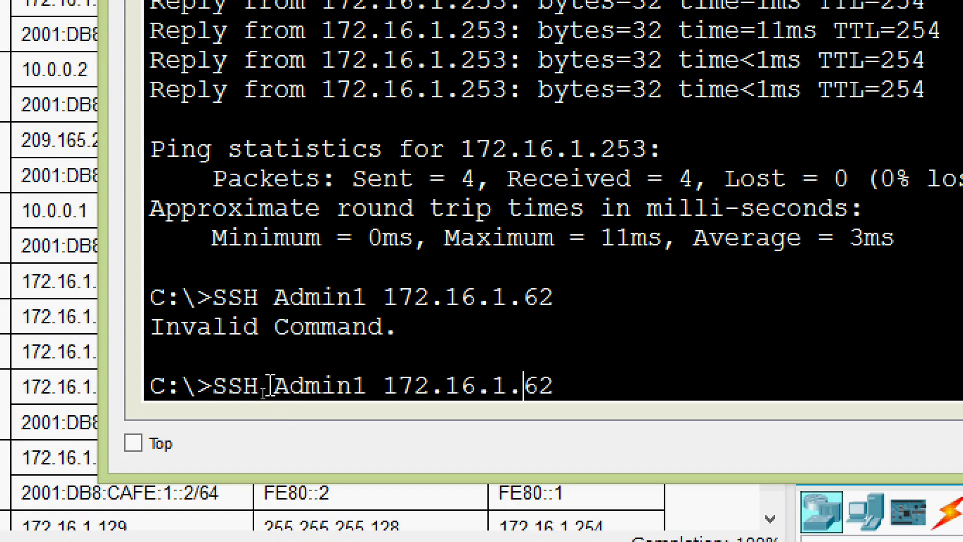
key("Left")
key("Left")
key("Left")
key("Left")
key("Left")
key("Left")
key("Left")
key("Left")
key("Left")
key("Left")
key("Left")
key("Left")
key("Left")
key("Left")
key("Left")
key("Left")
type("-l")
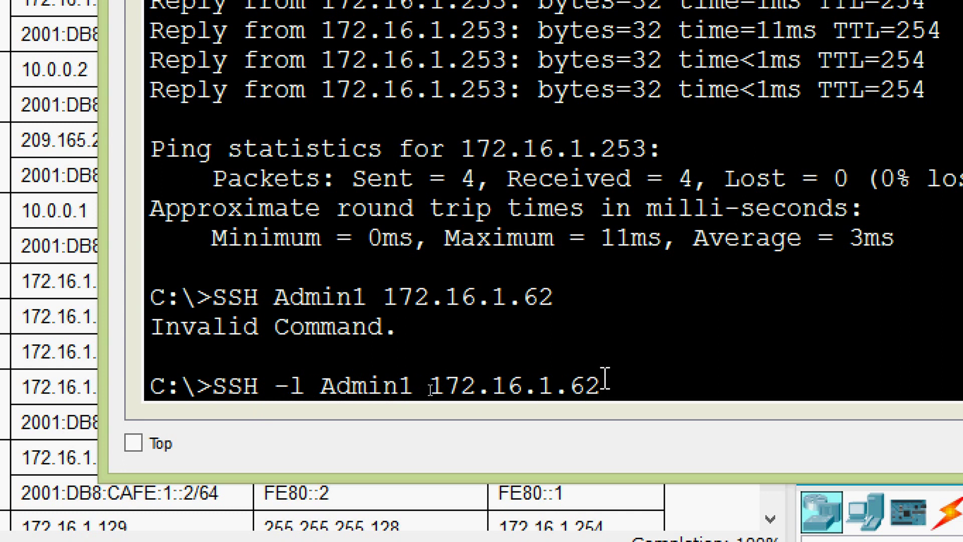
key("Return")
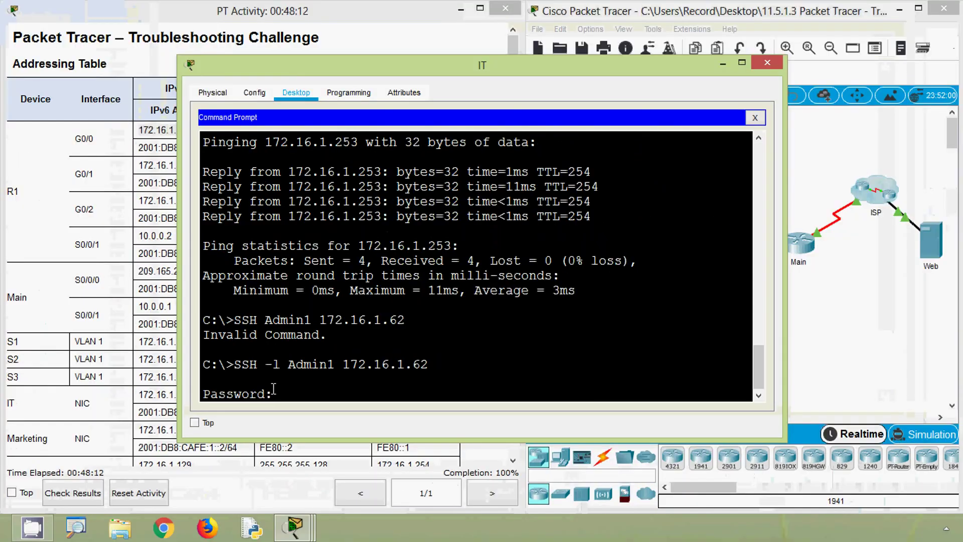
Step: Enter the admin password copied from the instructions to reach the R1> prompt
left_click(95, 377)
scroll(121, 383, "down", 5)
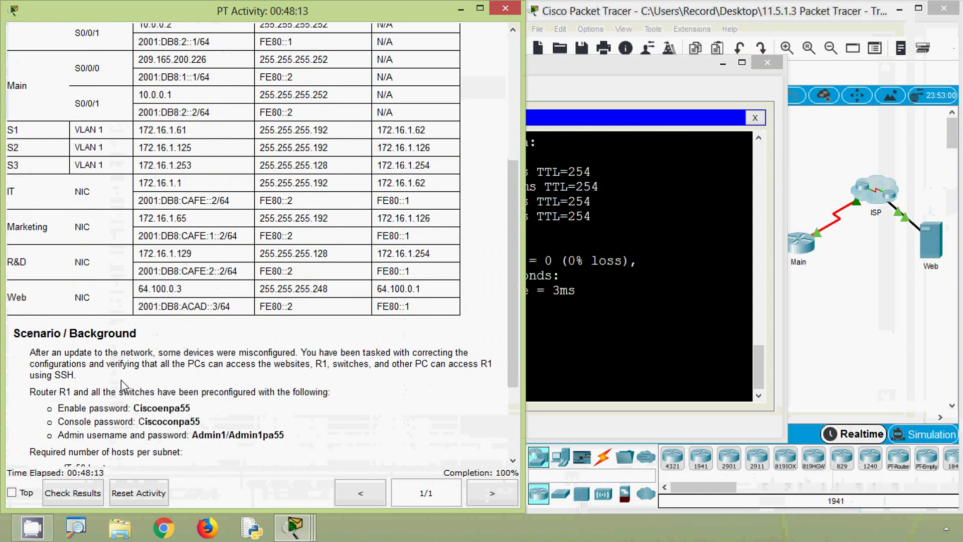
scroll(123, 386, "down", 2)
left_click_drag(284, 393, 230, 394)
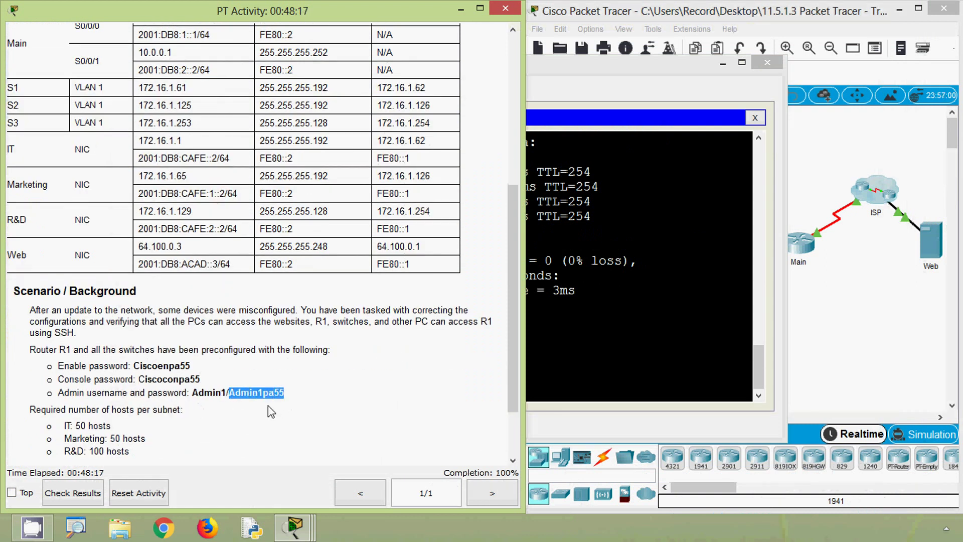
left_click(599, 349)
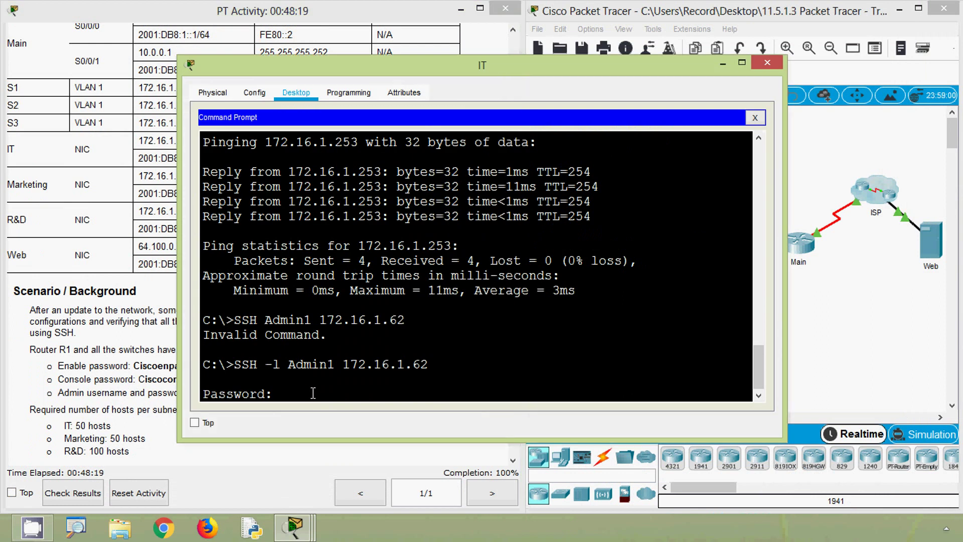
right_click(312, 395)
left_click(345, 417)
key("Return")
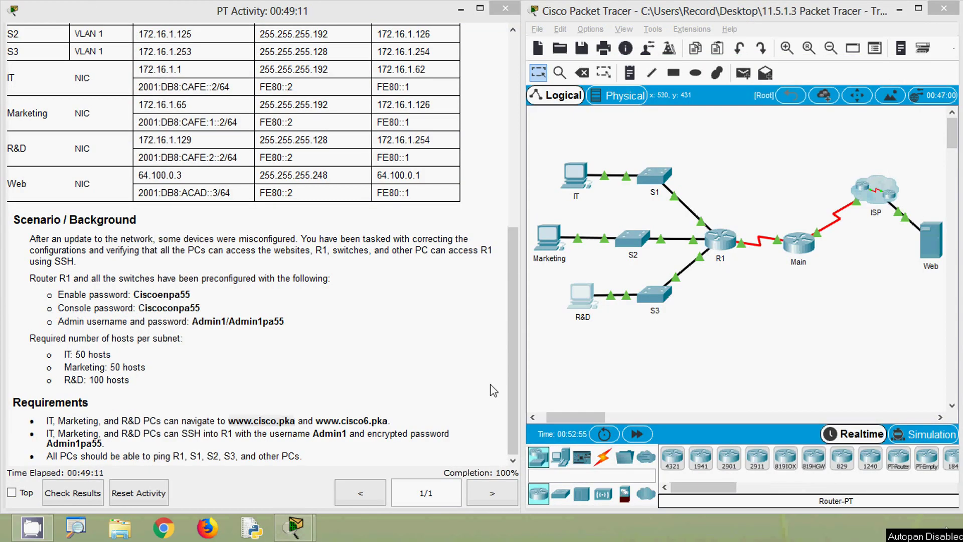
left_click(703, 371)
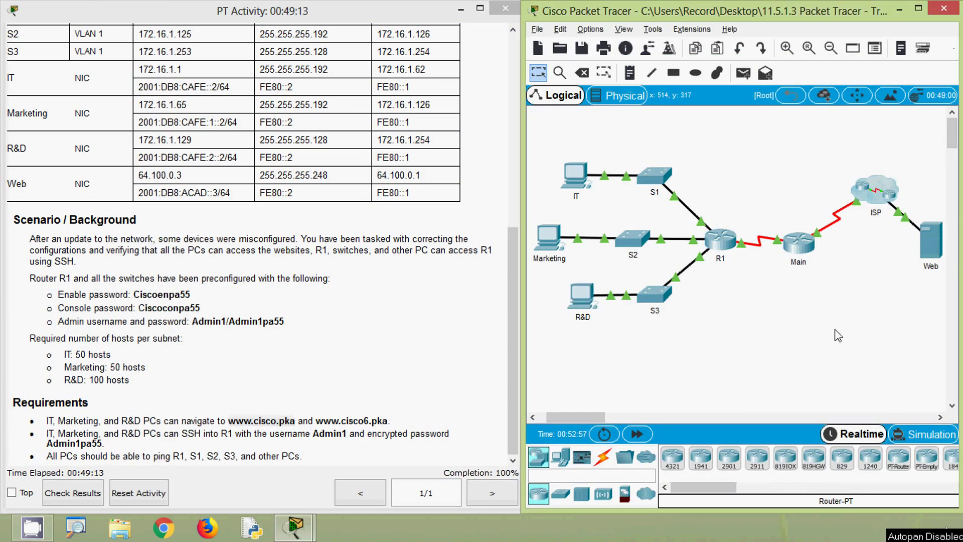
double_click(236, 420)
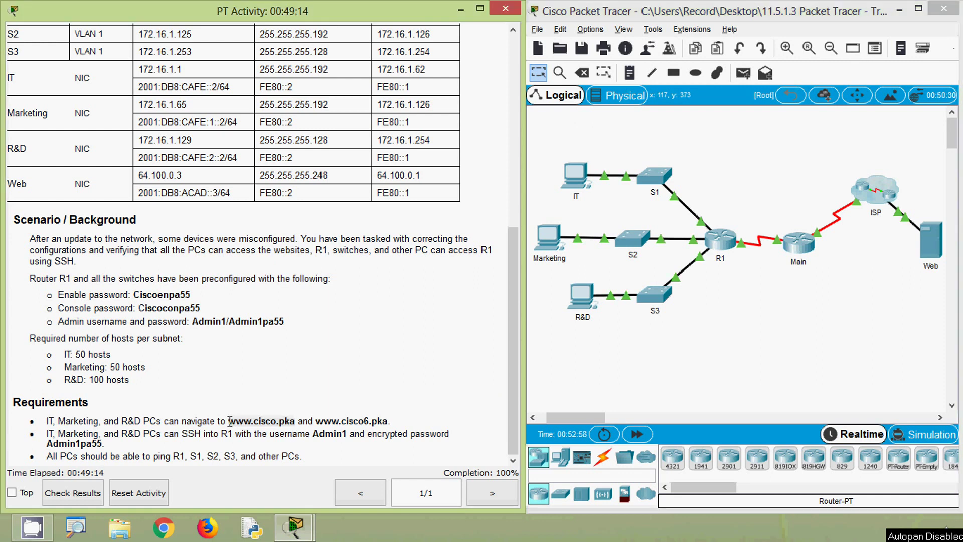
left_click(255, 434)
left_click_drag(228, 420, 293, 423)
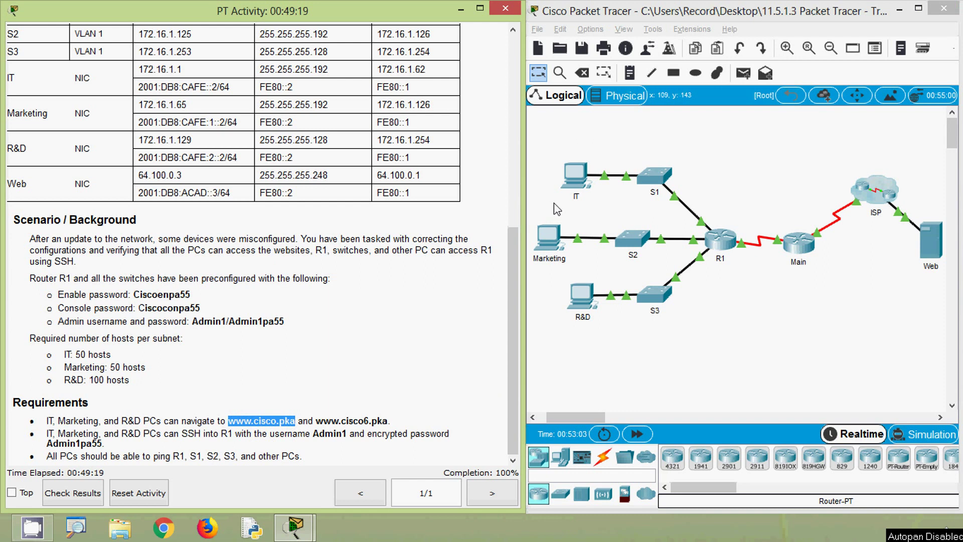
left_click(572, 183)
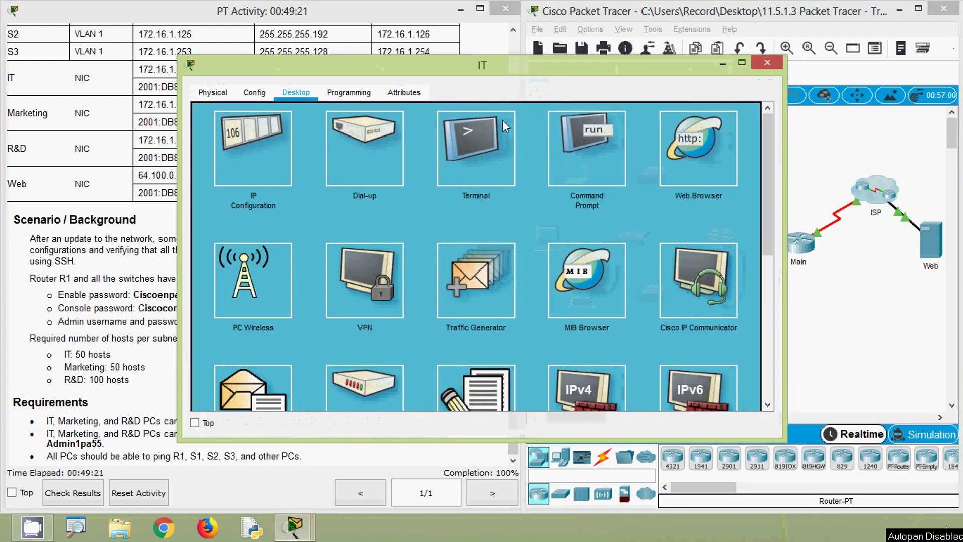
left_click(697, 186)
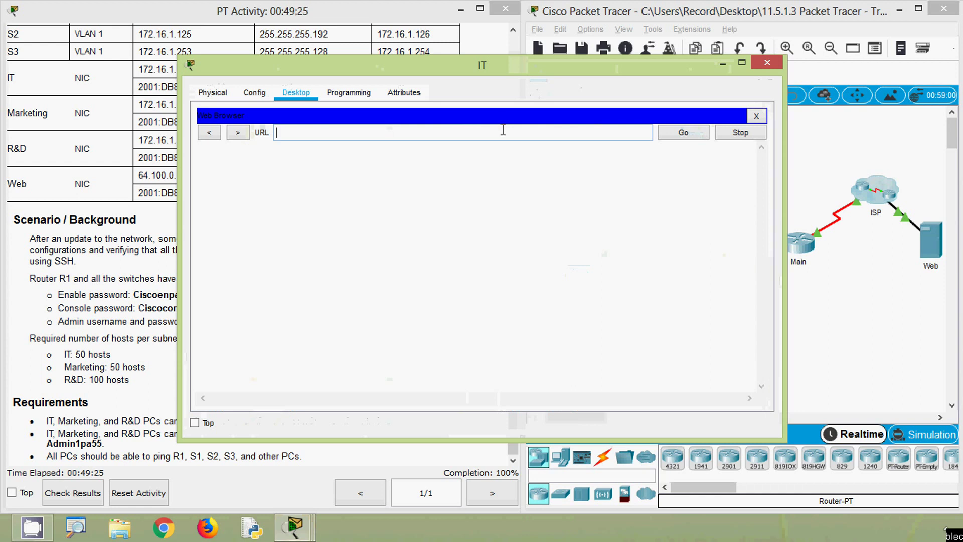
type("www.cisco.pka")
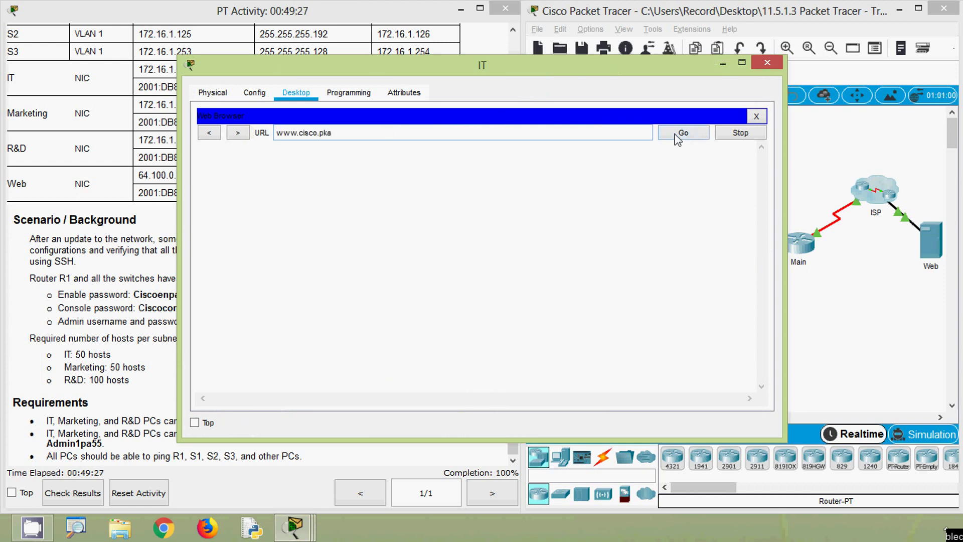
left_click(676, 135)
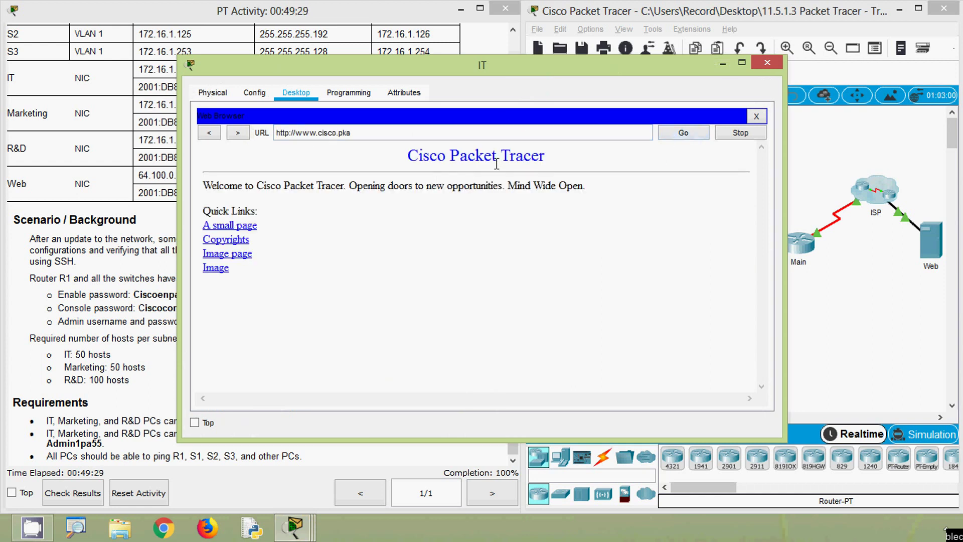
left_click(756, 116)
left_click(767, 62)
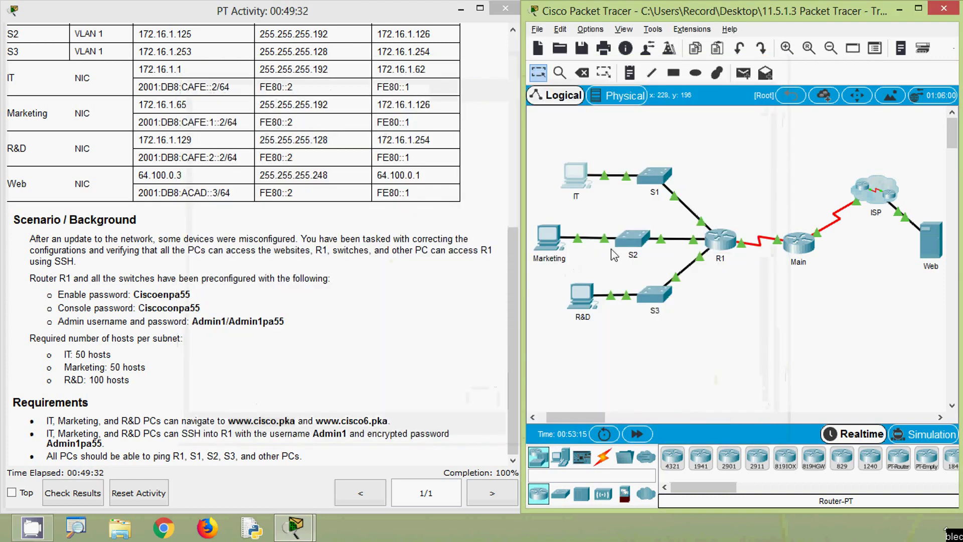
left_click(546, 246)
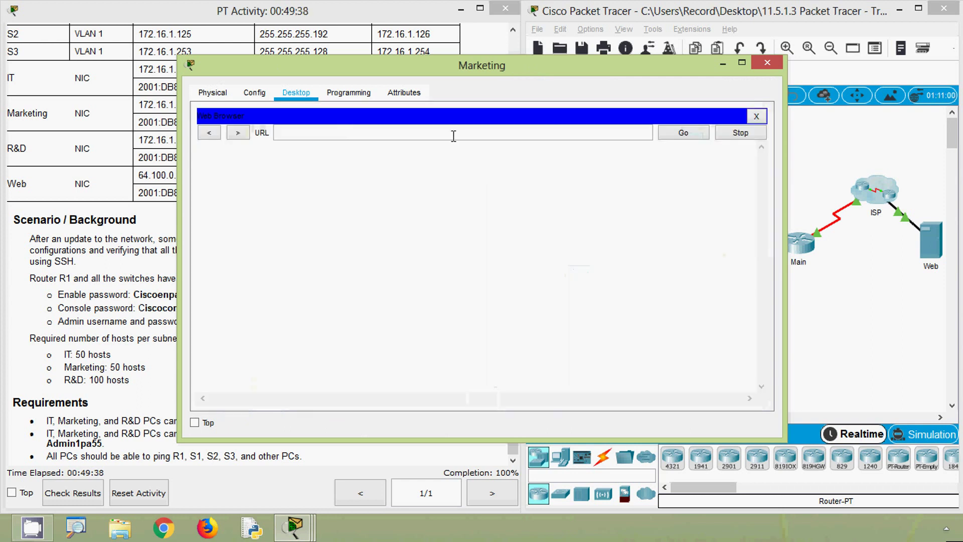
left_click(454, 133)
type("www.cisco.pka")
left_click(673, 137)
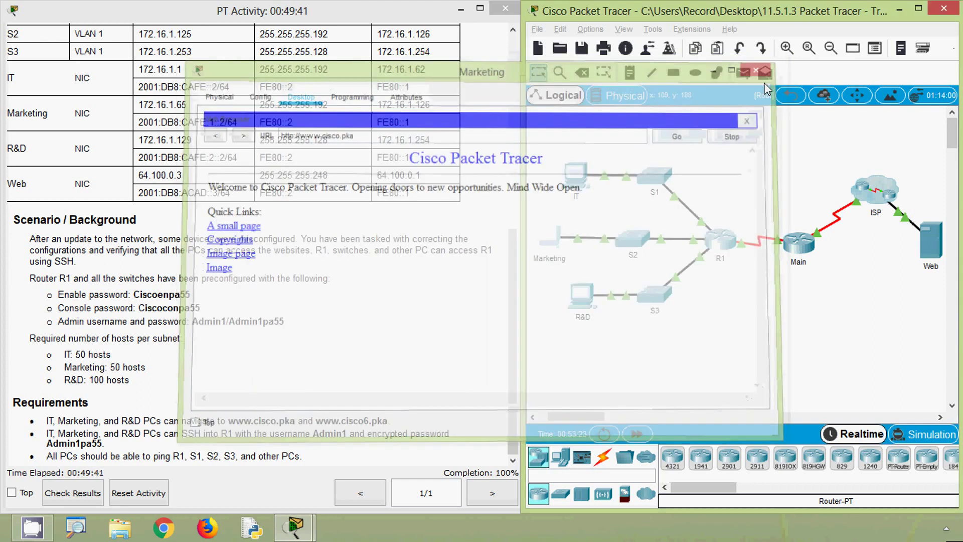
left_click(767, 63)
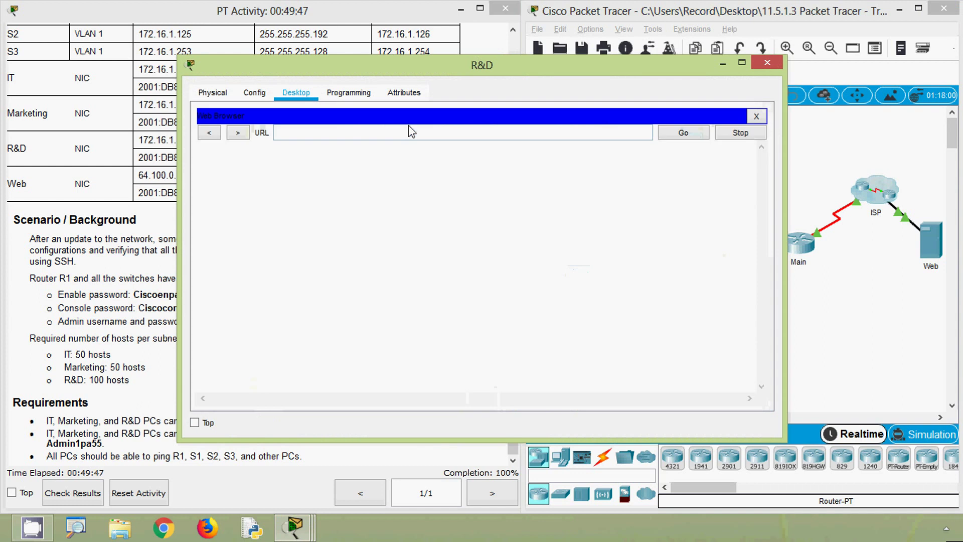
type("www.cisco.pka")
left_click(683, 133)
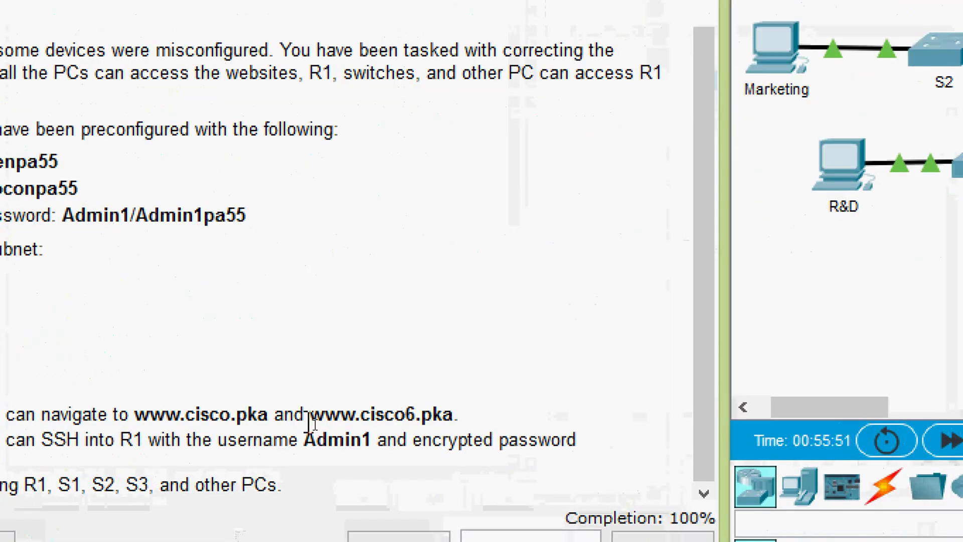
left_click_drag(311, 421, 456, 423)
key("ctrl+c")
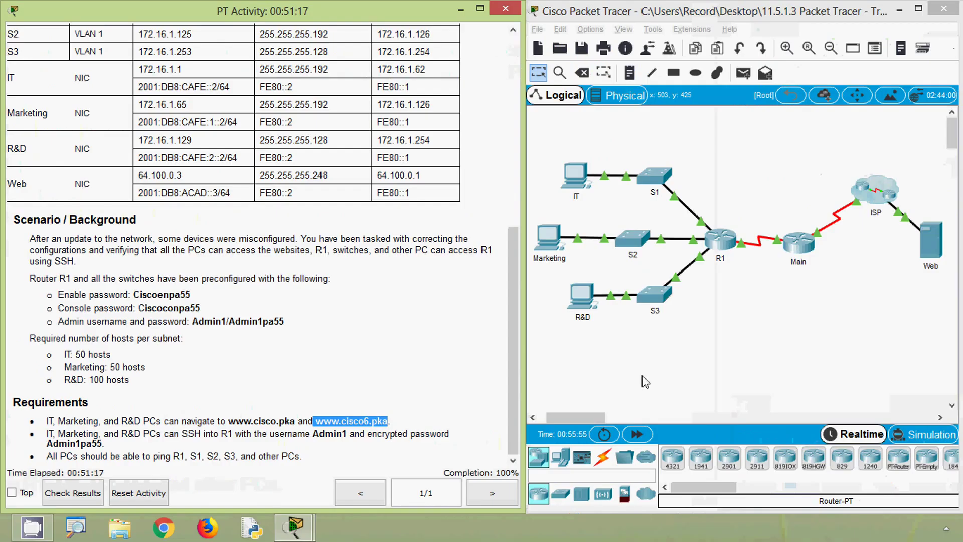
left_click(579, 183)
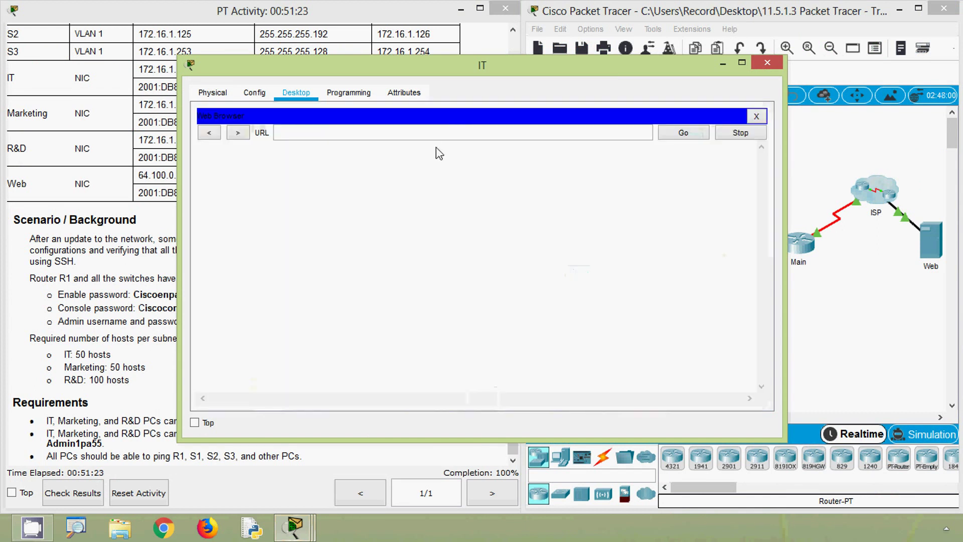
left_click(437, 135)
key("ctrl+v")
left_click(683, 137)
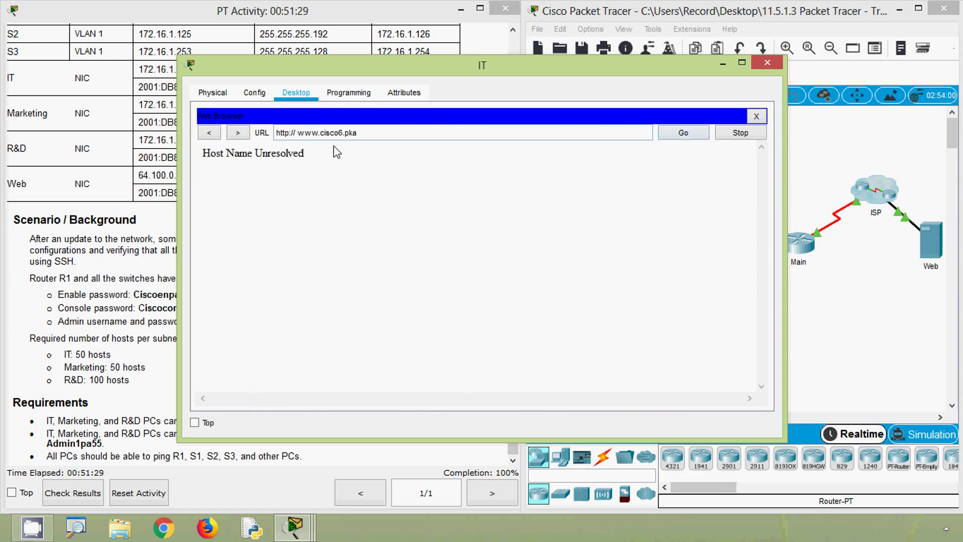
key("BackSpace")
left_click(683, 133)
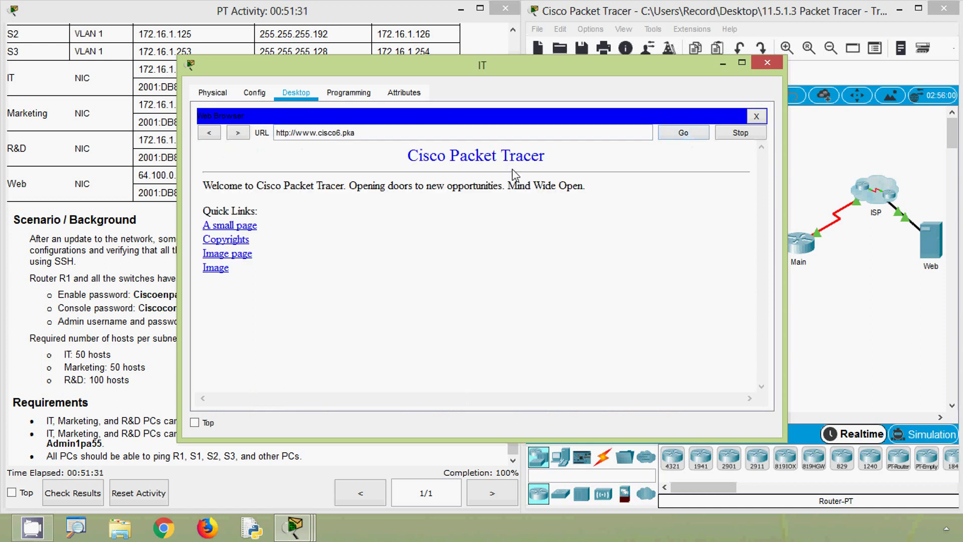
left_click(363, 132)
key("ctrl+c")
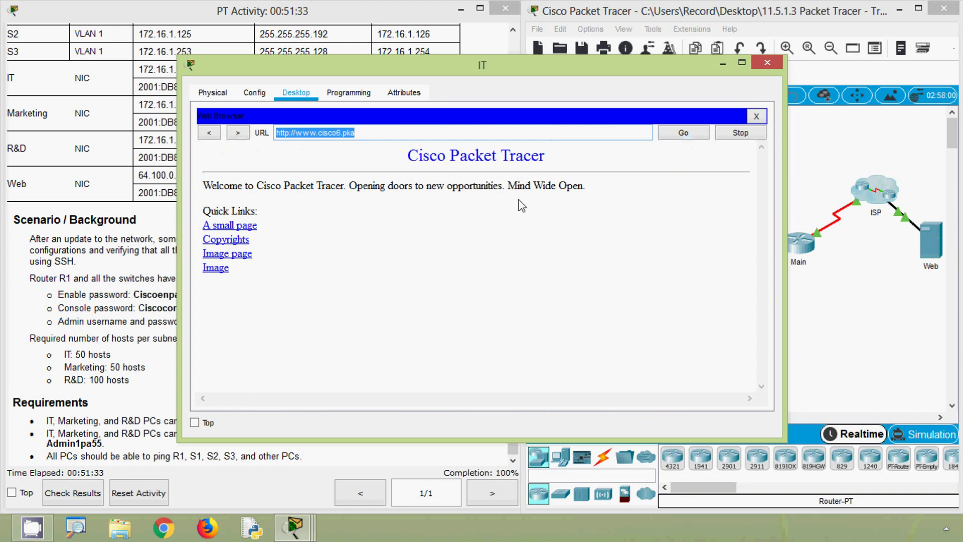
left_click(756, 116)
left_click(767, 64)
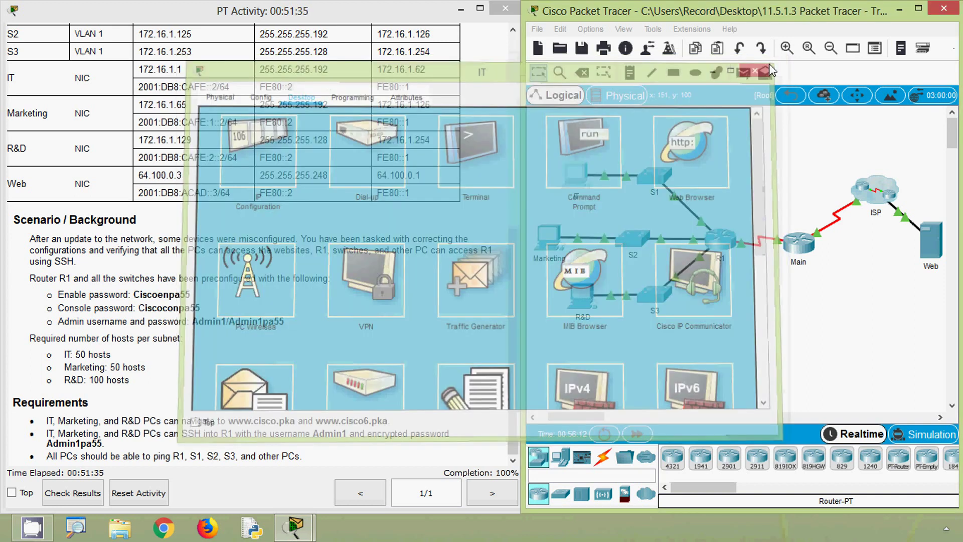
left_click(534, 243)
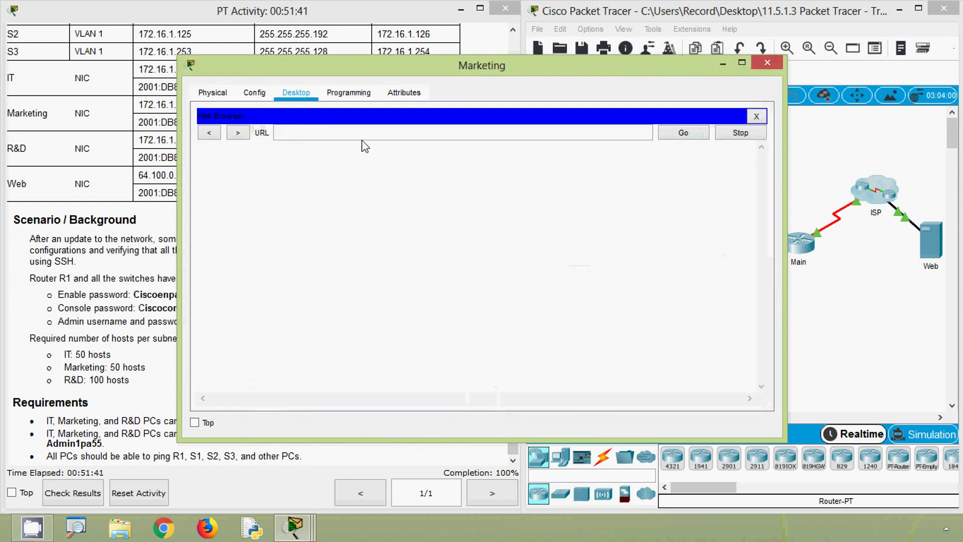
key("ctrl+v")
left_click(683, 132)
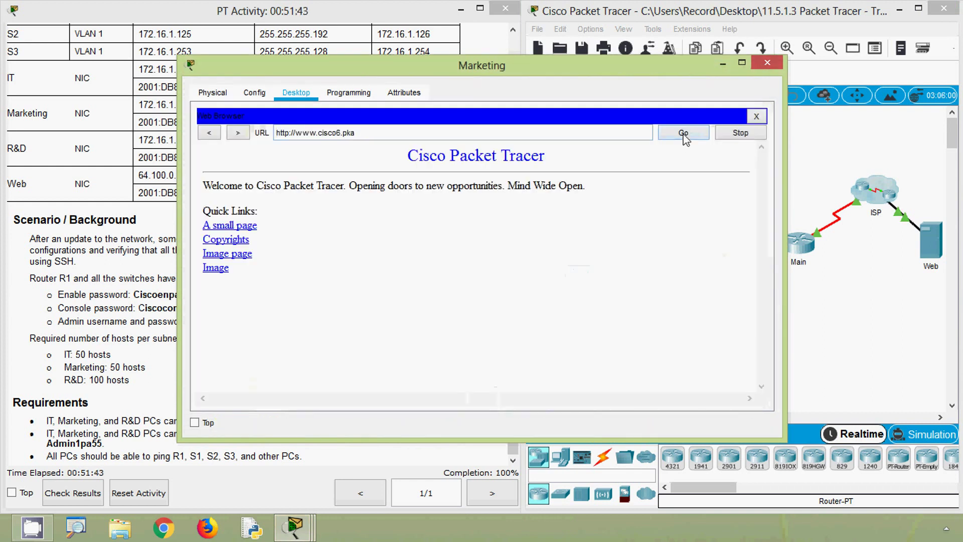
left_click(767, 62)
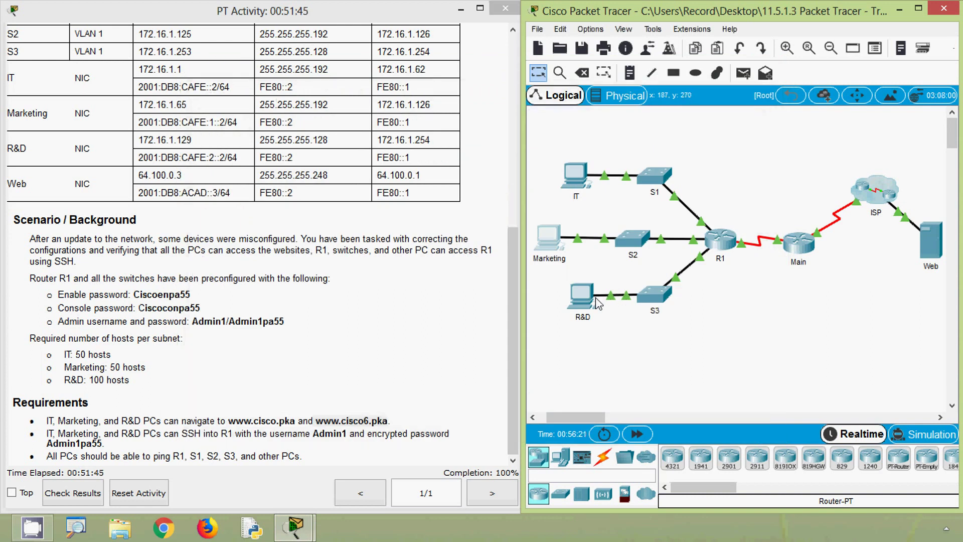
left_click(582, 296)
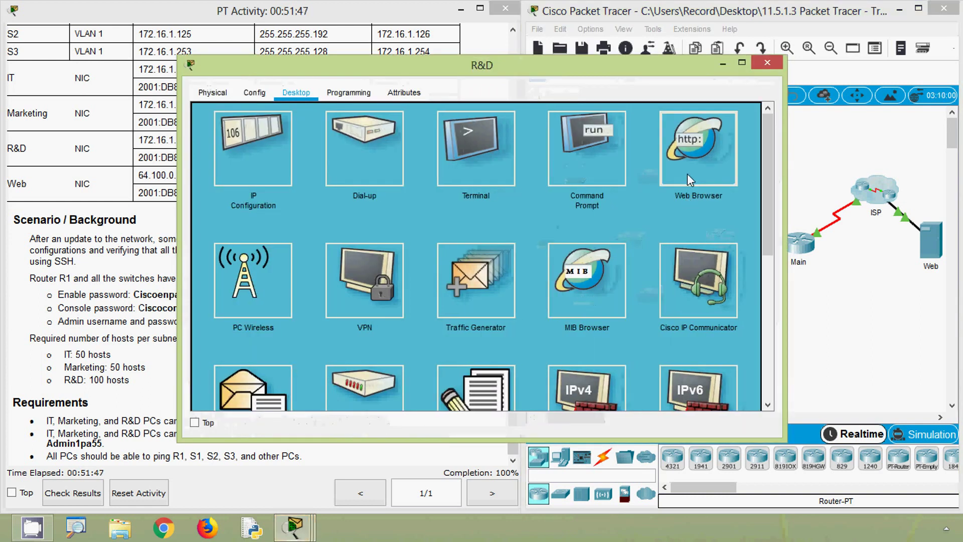
left_click(441, 173)
left_click(381, 129)
key("ctrl+v")
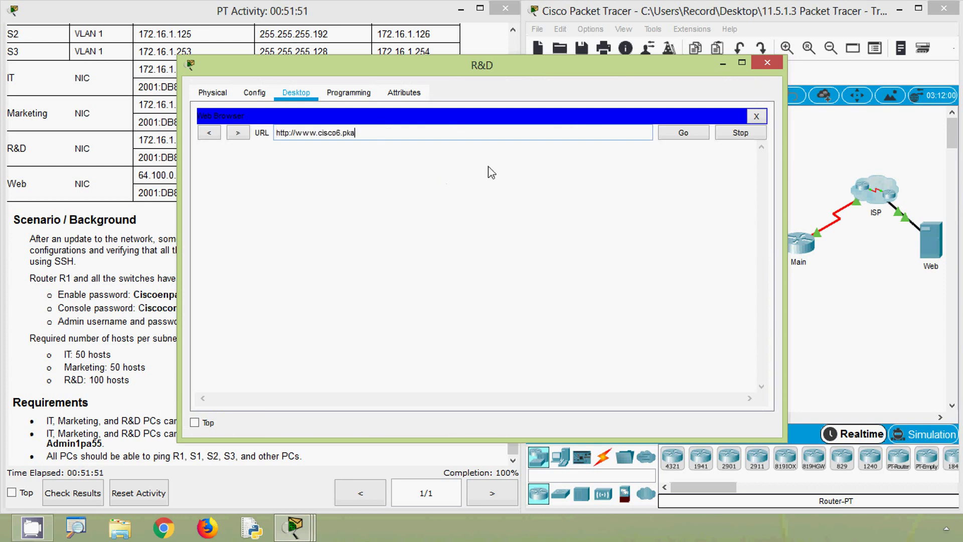
left_click(684, 134)
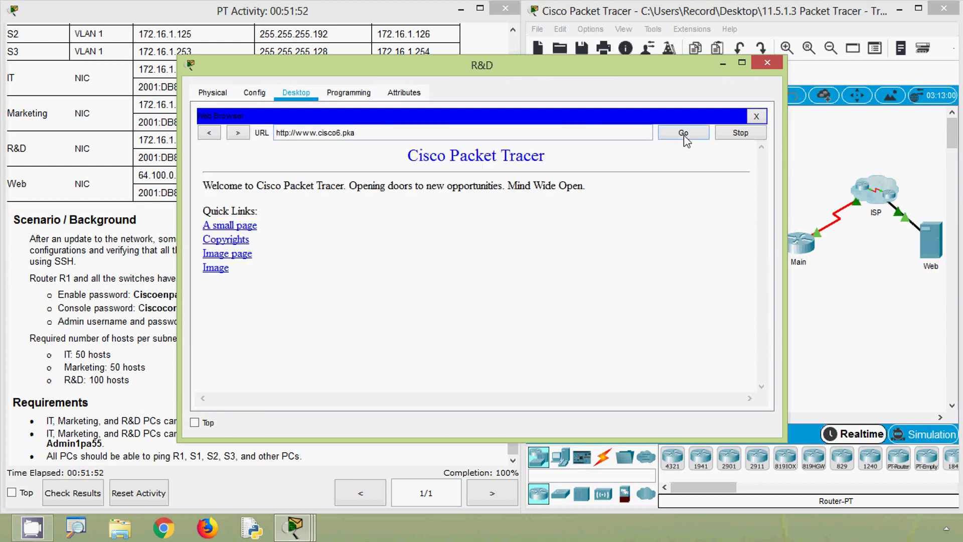
left_click(756, 117)
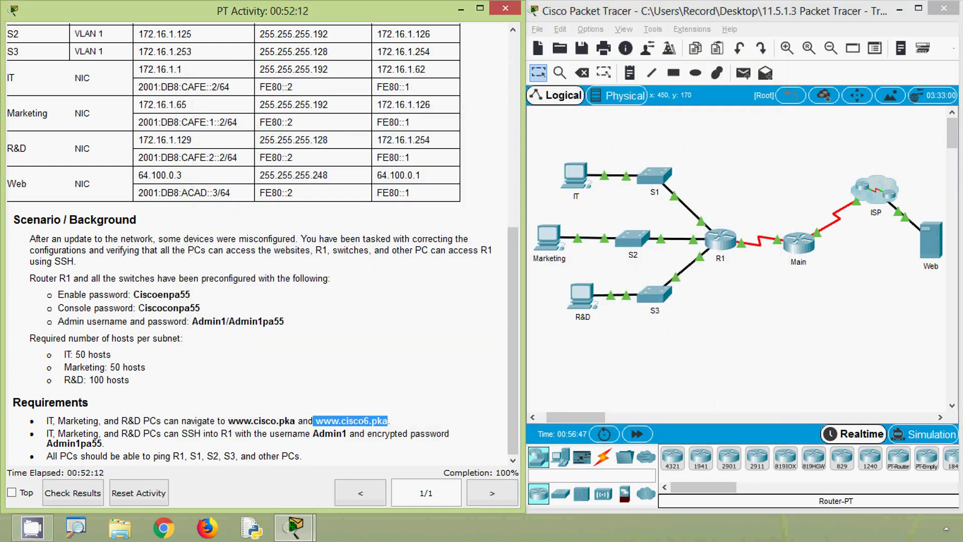
left_click_drag(513, 314, 513, 115)
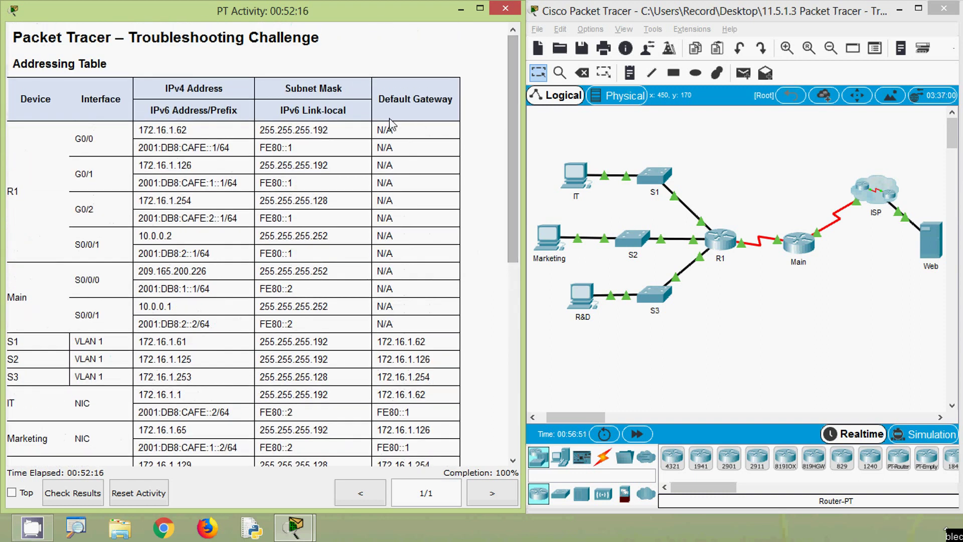